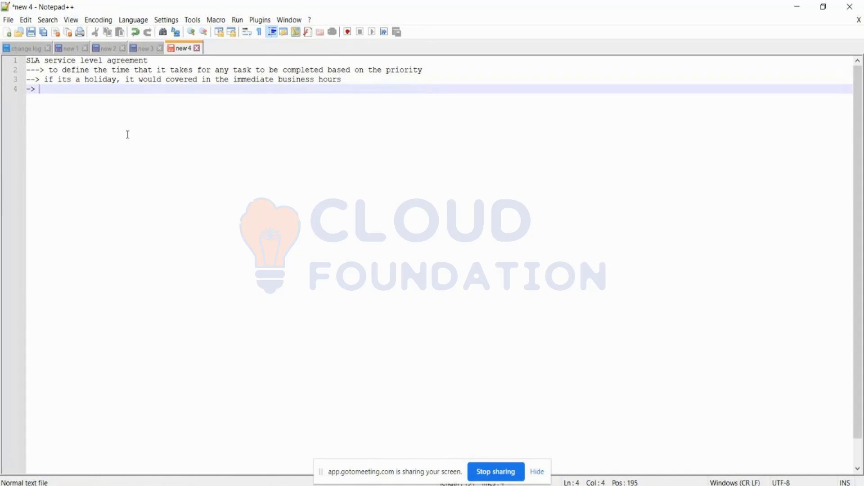
Complete the fourth line of the SLA notes with "Define the schedule." and leave a blank line below it.
type("Define")
key("BackSpace")
key("BackSpace")
type("e the scheued")
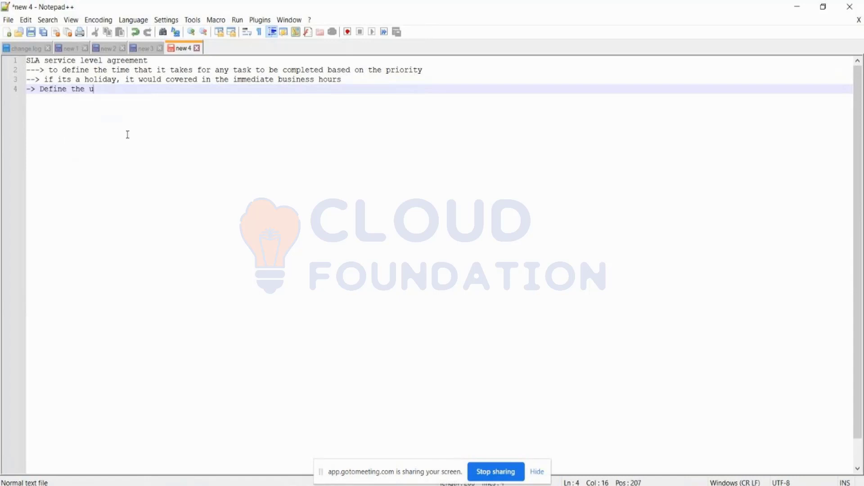
key("BackSpace")
key("BackSpace")
key("BackSpace")
type("dule.")
key("Return")
key("Return")
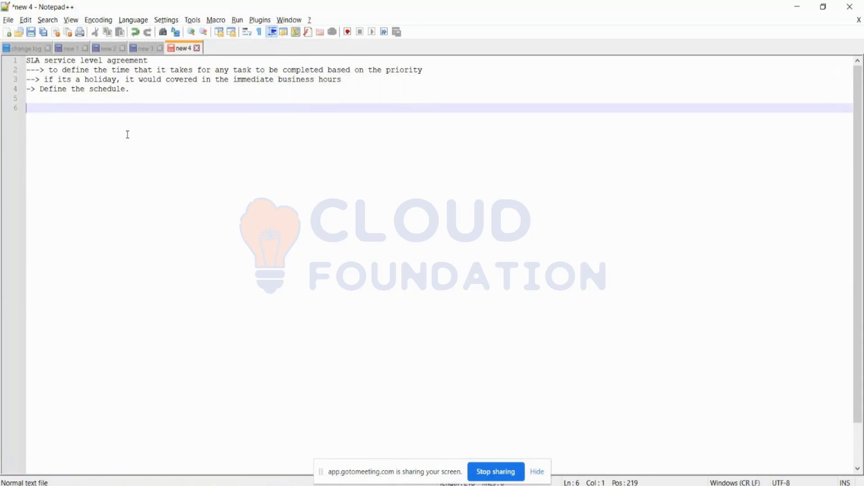
Switch to ServiceNow in Chrome and filter the navigator for "SLA Defini".
key("alt")
mouse_move(144, 435)
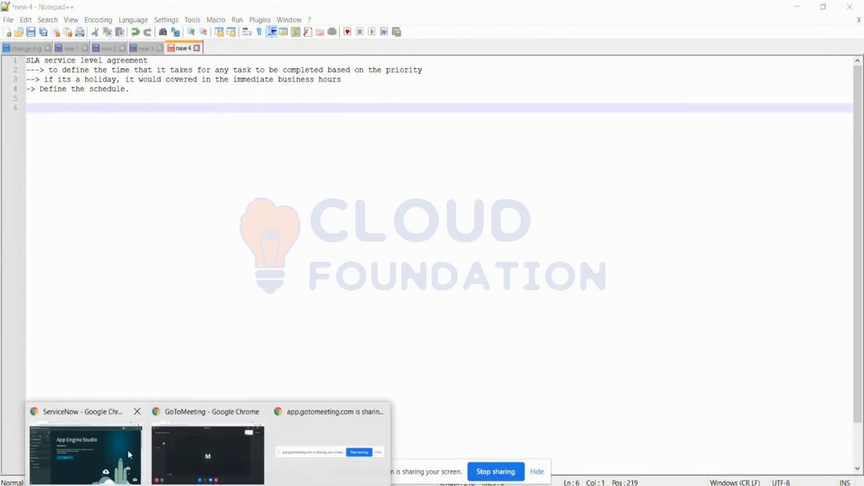
left_click(127, 450)
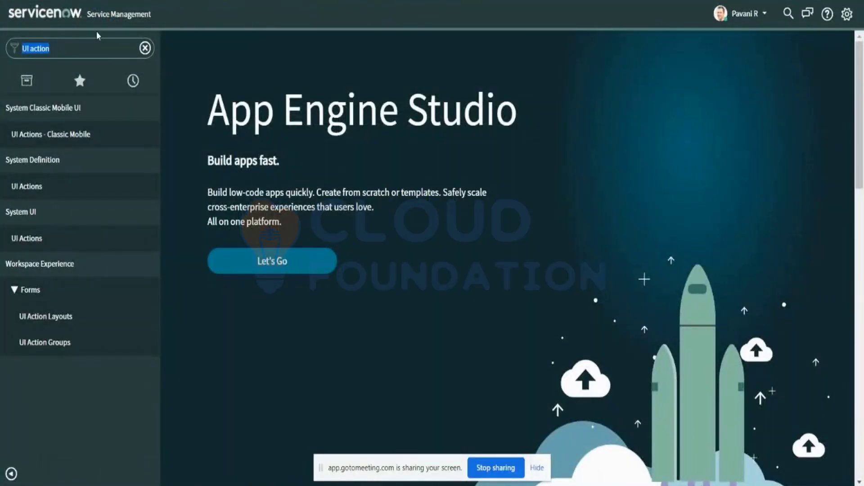
left_click(72, 48)
key("BackSpace")
key("BackSpace")
key("BackSpace")
key("BackSpace")
key("BackSpace")
key("BackSpace")
key("BackSpace")
key("BackSpace")
key("BackSpace")
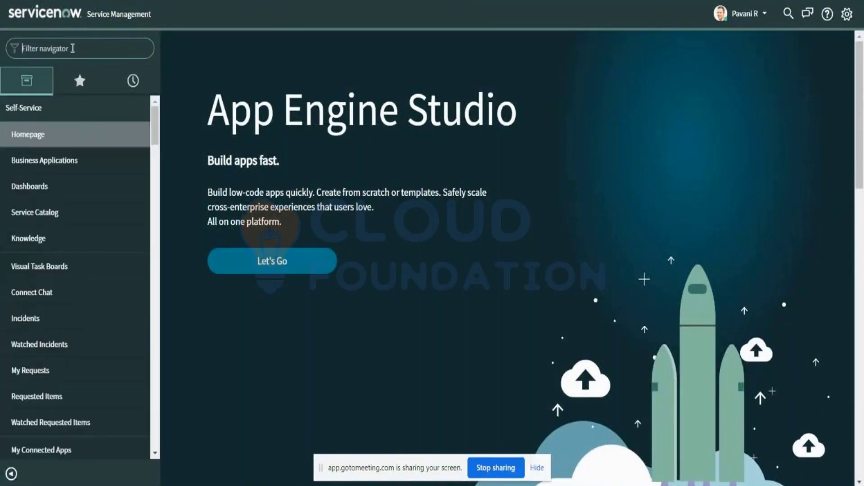
type("SLA")
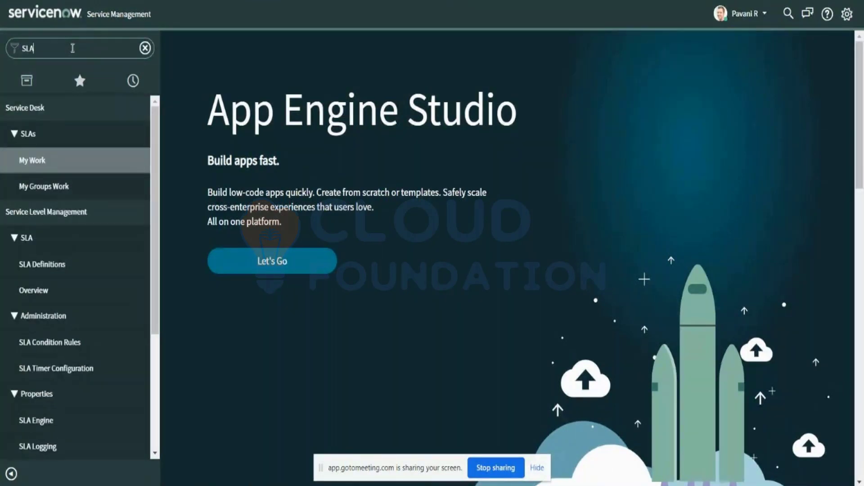
type(" Defini")
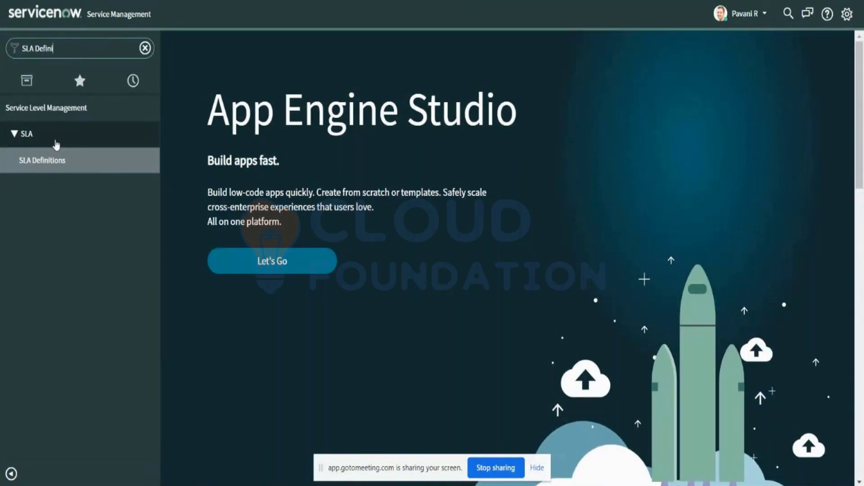
Open the SLA Definitions list, start a new SLA definition record, and dismiss the OneDrive notification.
left_click(49, 162)
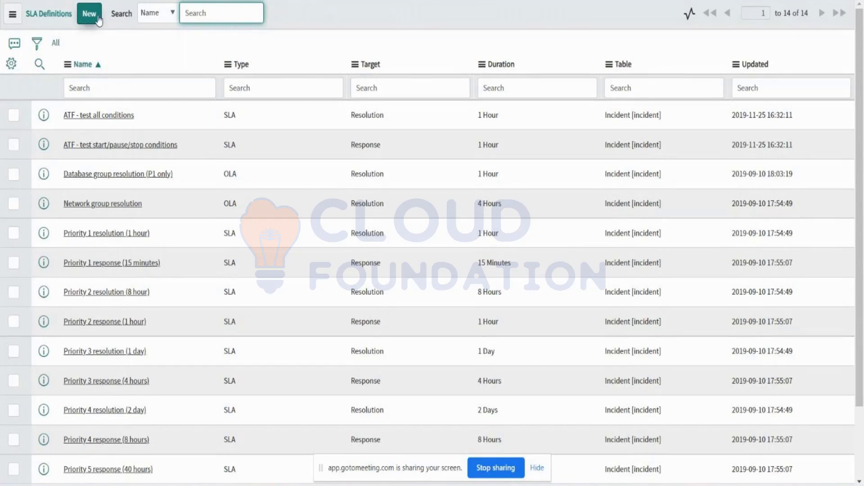
left_click(99, 20)
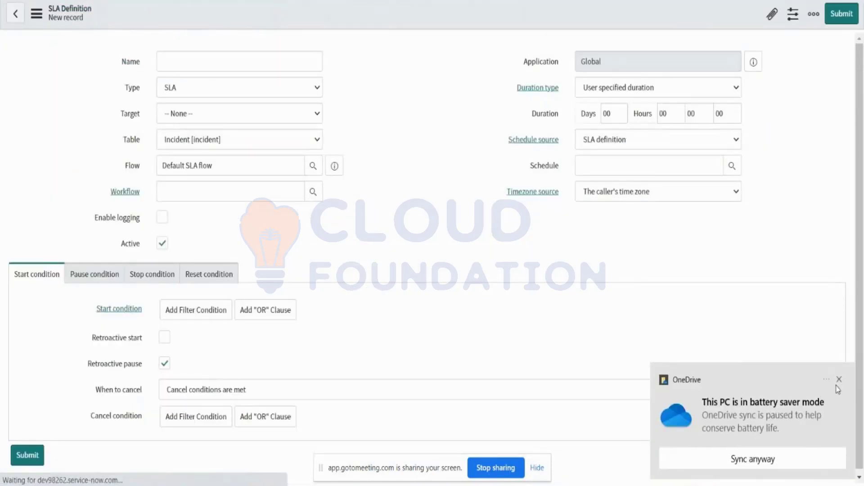
left_click(839, 380)
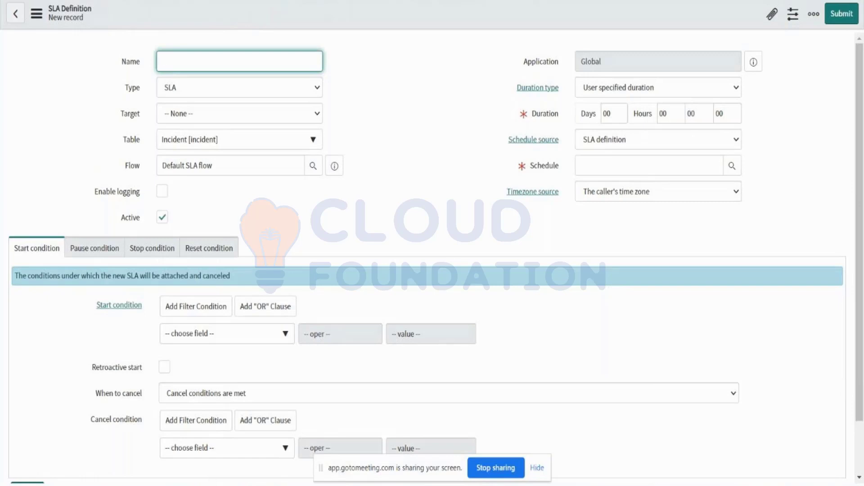
Switch to Notepad++ and add the lines "Response" and "And resolution" below the schedule note.
key("alt+Tab")
type("Respons")
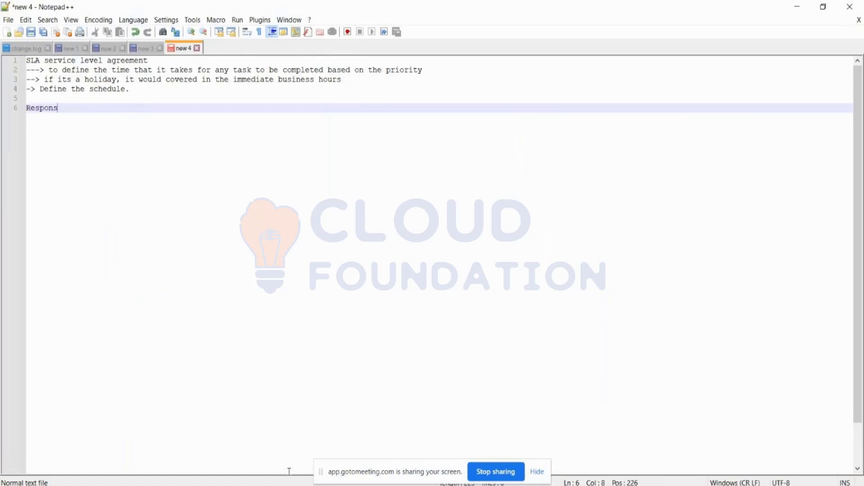
type("e")
key("Return")
type("And")
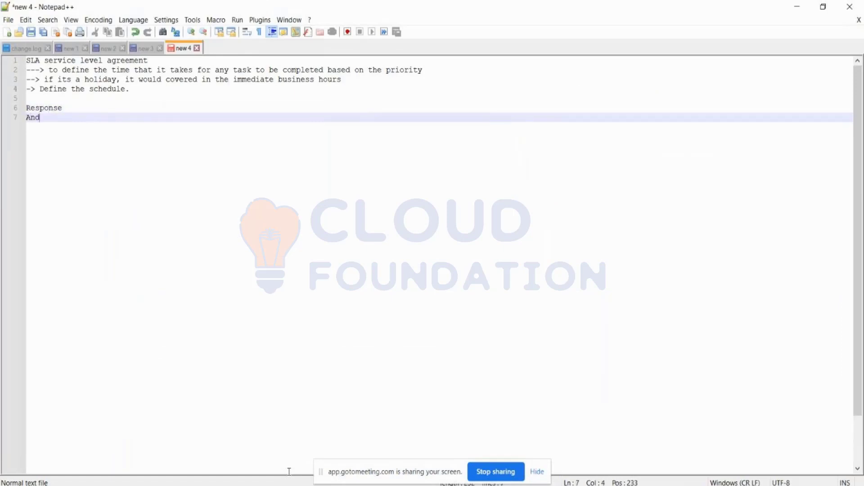
type(" resolution")
key("Return")
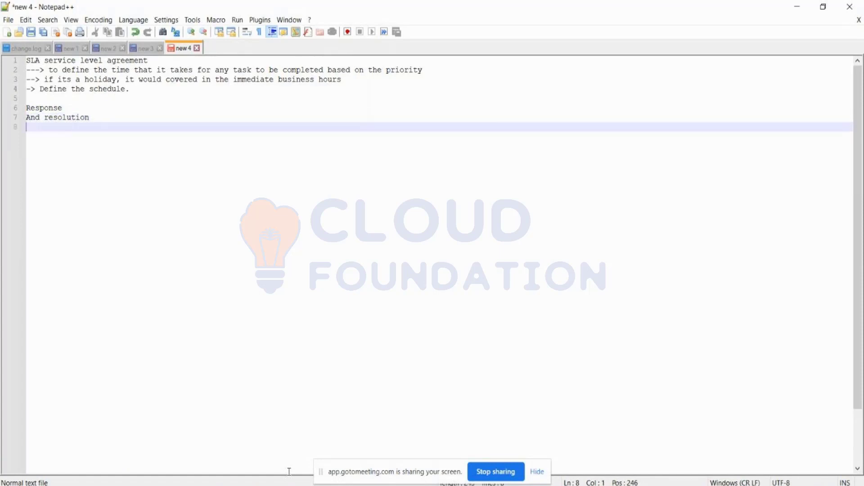
Add the line "or only Resolution" two blank lines below "And resolution".
key("Return")
key("Return")
type("or only ")
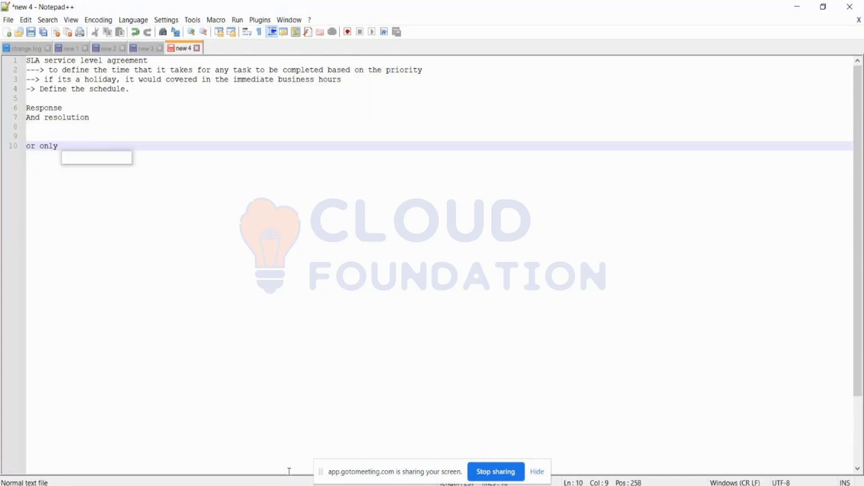
type("Resolu")
key("BackSpace")
key("BackSpace")
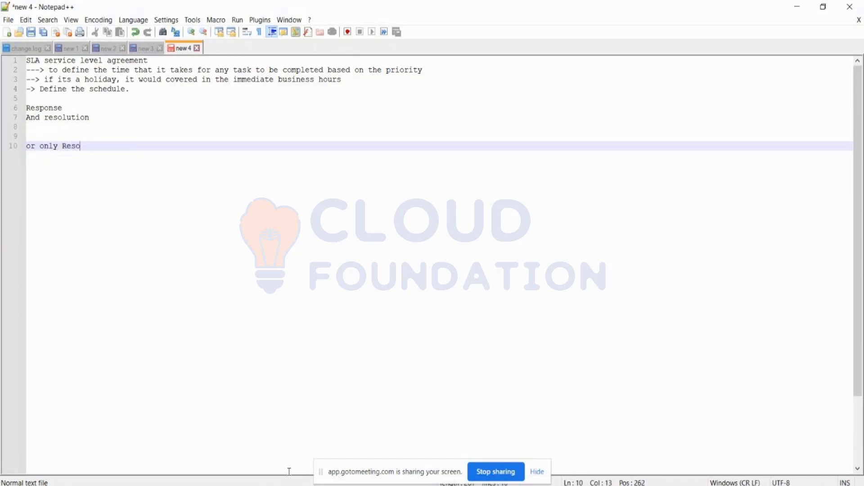
type(";ution")
key("Return")
key("BackSpace")
key("BackSpace")
key("BackSpace")
key("BackSpace")
key("BackSpace")
key("BackSpace")
key("BackSpace")
type("luti")
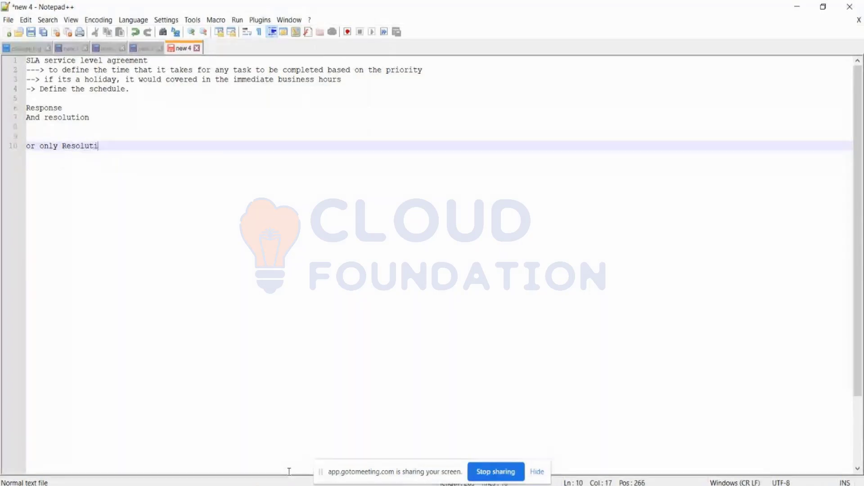
type("on")
key("Return")
Switch to ServiceNow, filter the navigator for "Asse", and open the Asset Management Admins list.
key("alt+Tab")
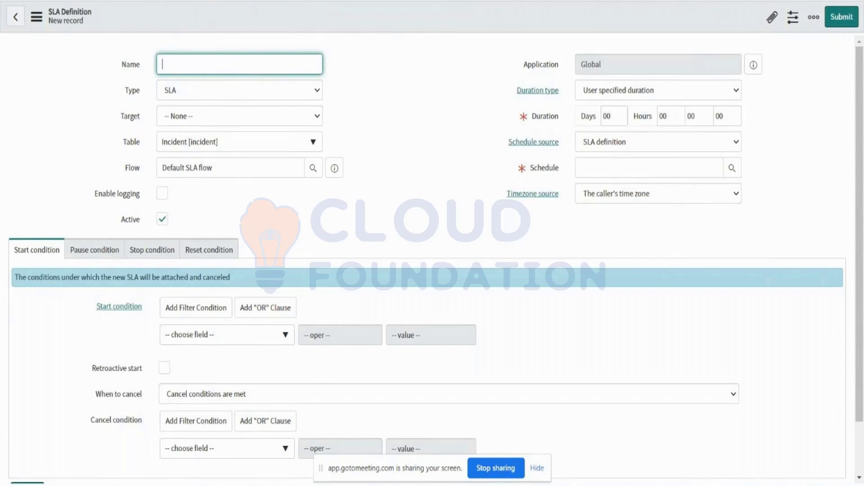
mouse_move(225, 449)
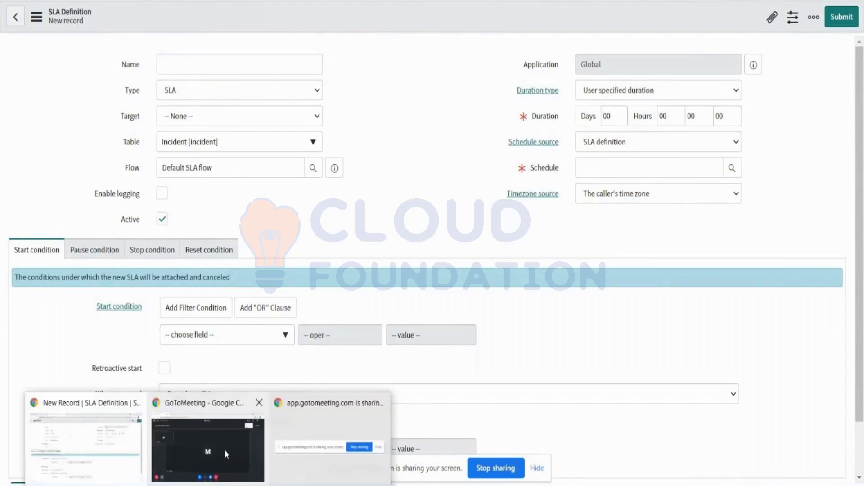
left_click(88, 444)
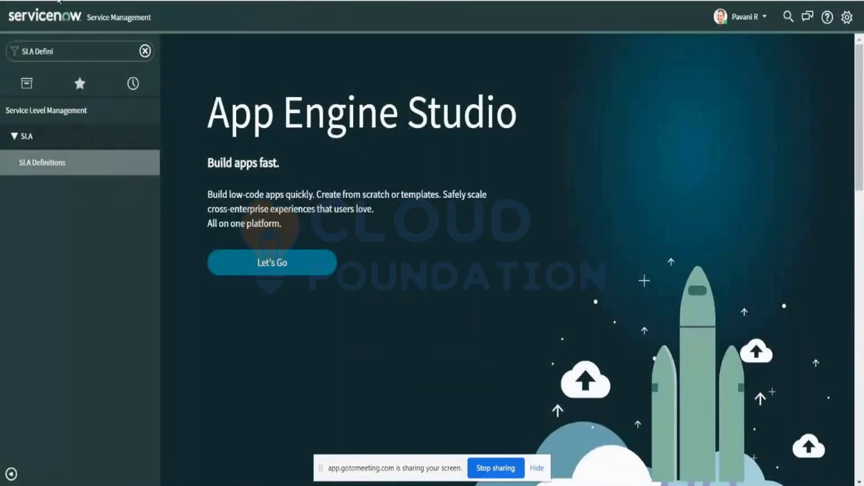
triple_click(60, 57)
key("BackSpace")
type("Ass")
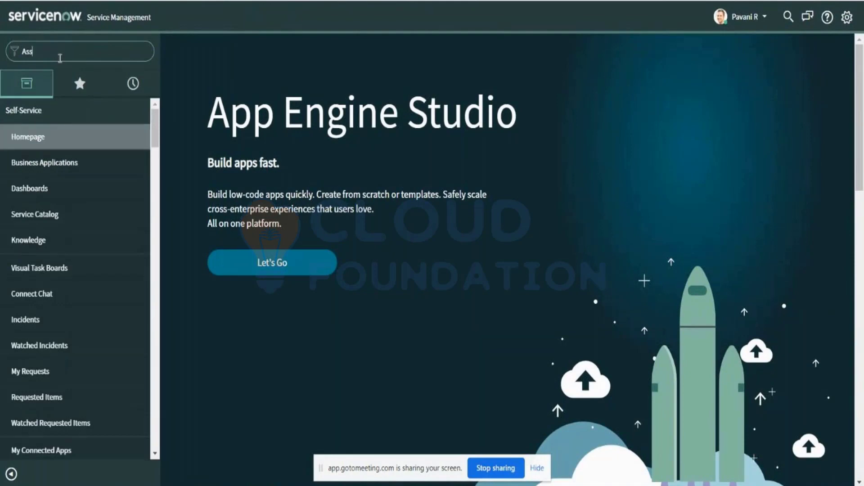
type("e")
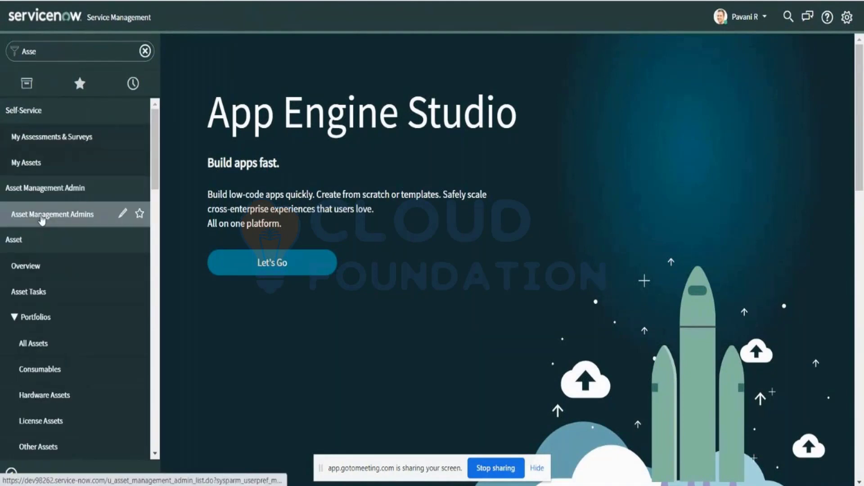
left_click(42, 216)
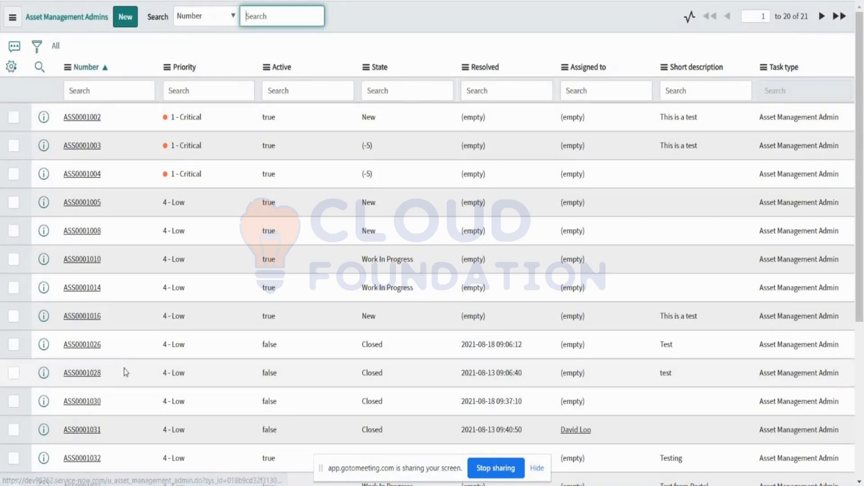
Open the asset management record with the short description "testing 11" and hide the screen-sharing notice.
scroll(125, 372, "down", 5)
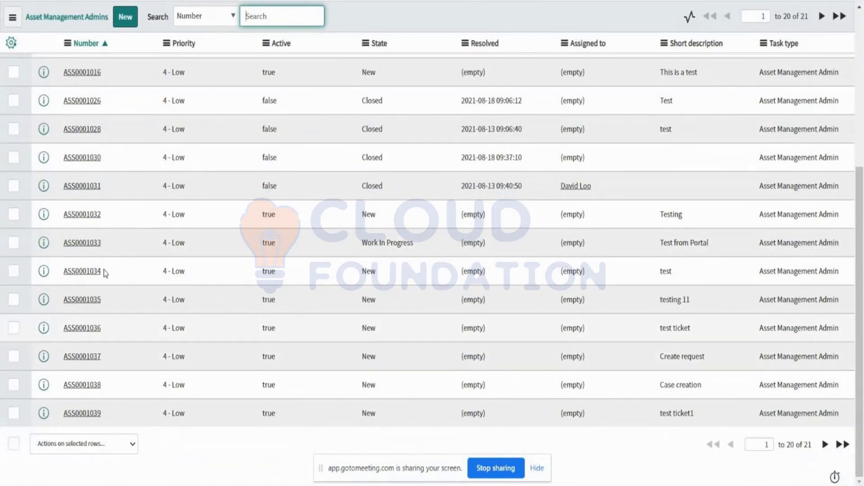
left_click(82, 300)
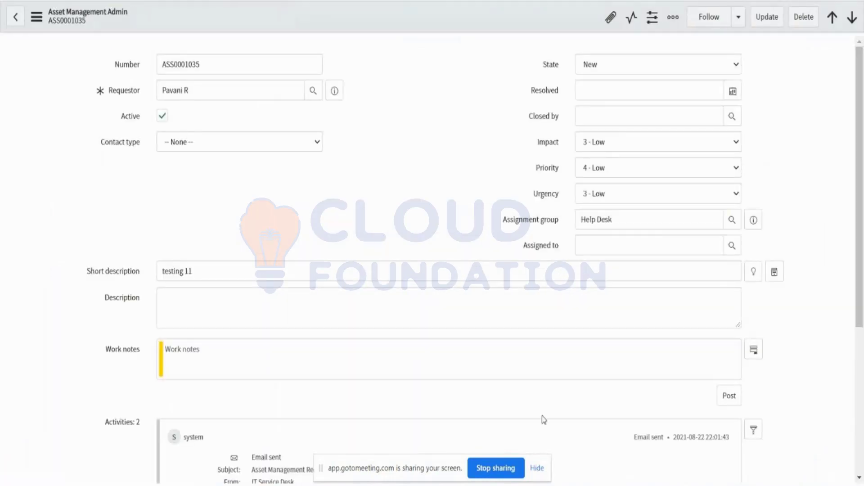
left_click(537, 468)
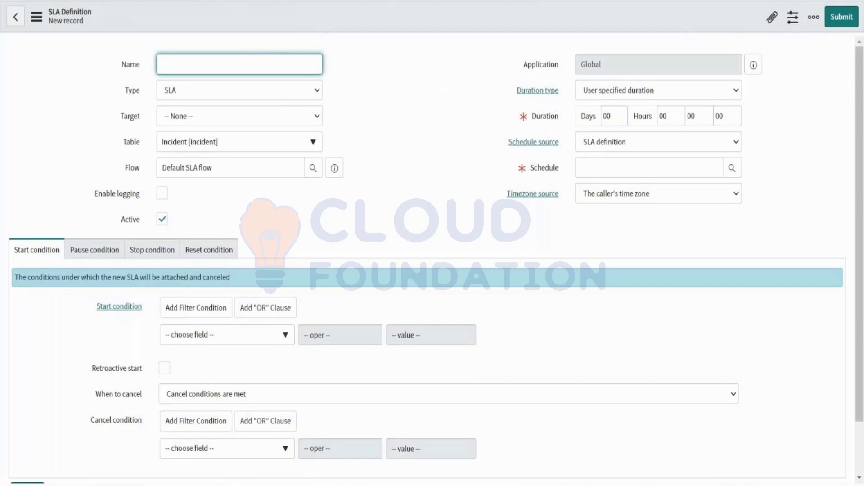
Switch to Notepad++, add the line "P1 --> 1 hour" below the resolution notes, and highlight its "1 hour" duration.
key("alt+Tab")
key("Return")
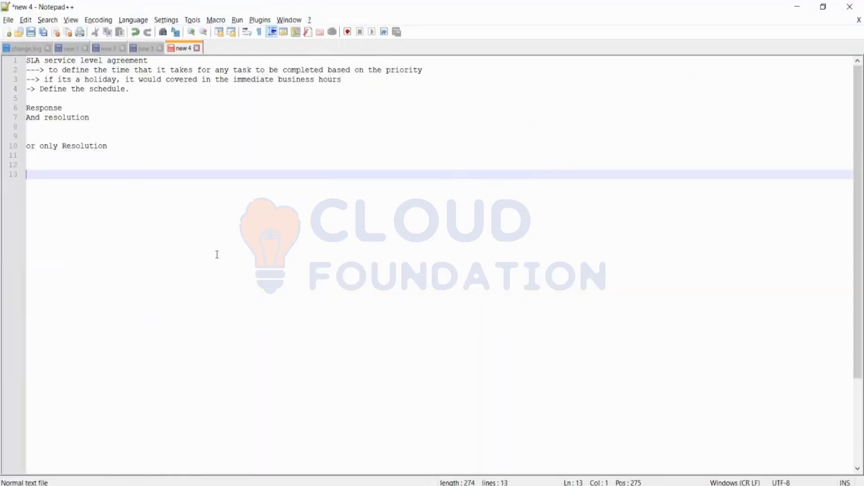
type("F1 --> 1 hour")
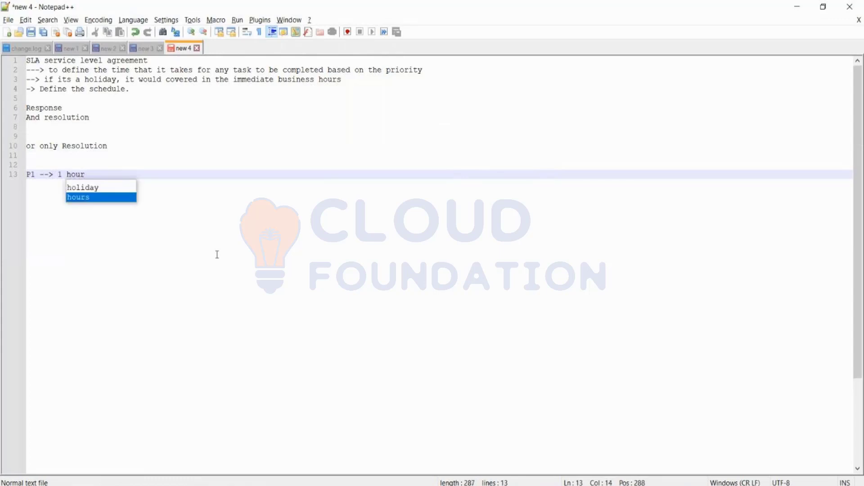
key("Escape")
key("Return")
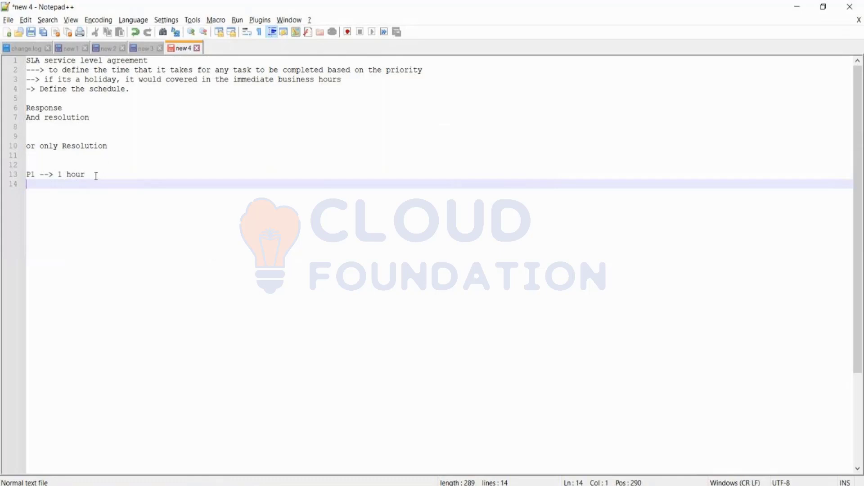
left_click_drag(95, 176, 60, 179)
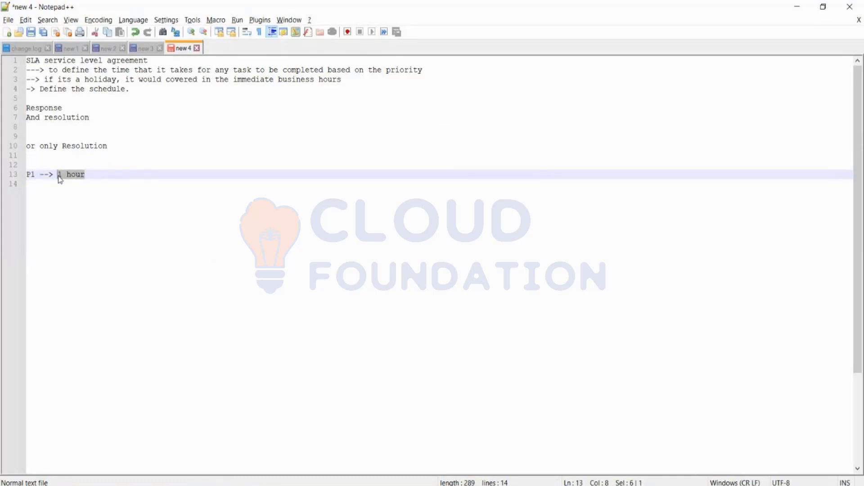
Add the line "P2 ---> 8 hours" directly below the P1 line.
left_click(90, 175)
key("Return")
type("p2")
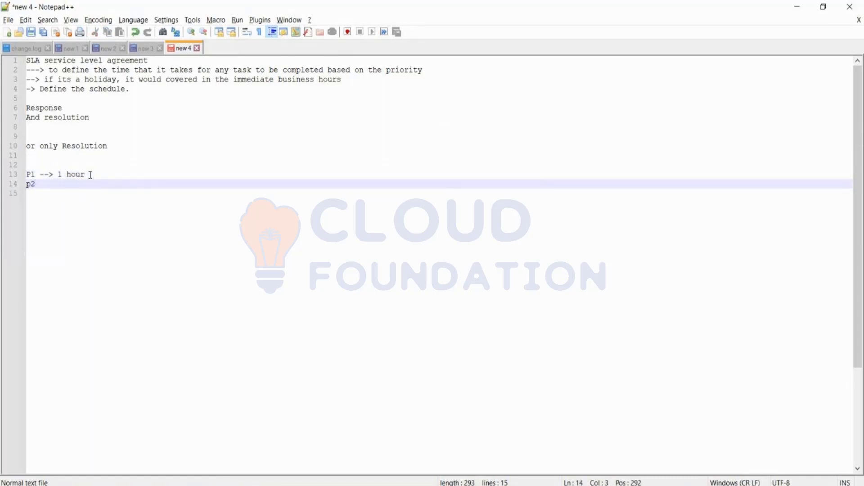
key("BackSpace")
key("BackSpace")
key("BackSpace")
type("P2 ---> 8 hours")
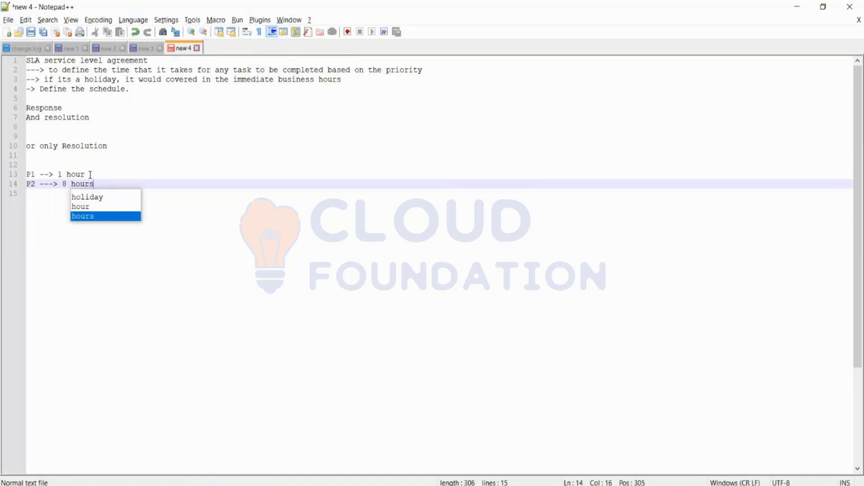
key("Escape")
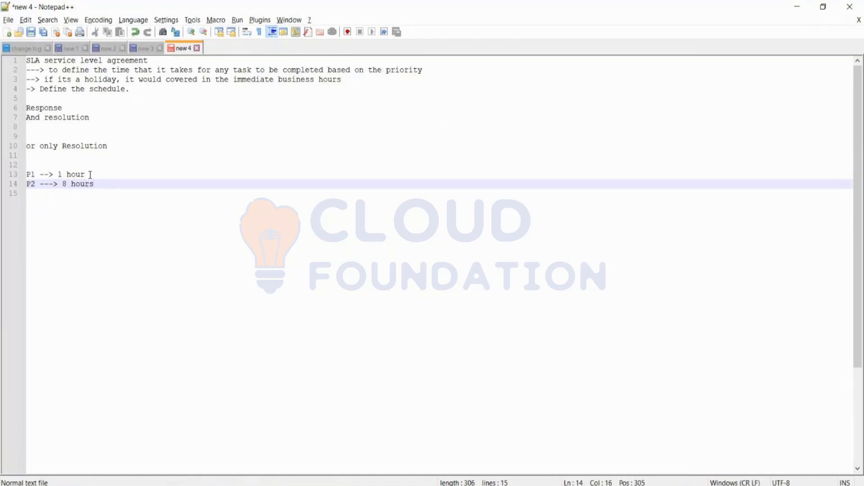
key("Return")
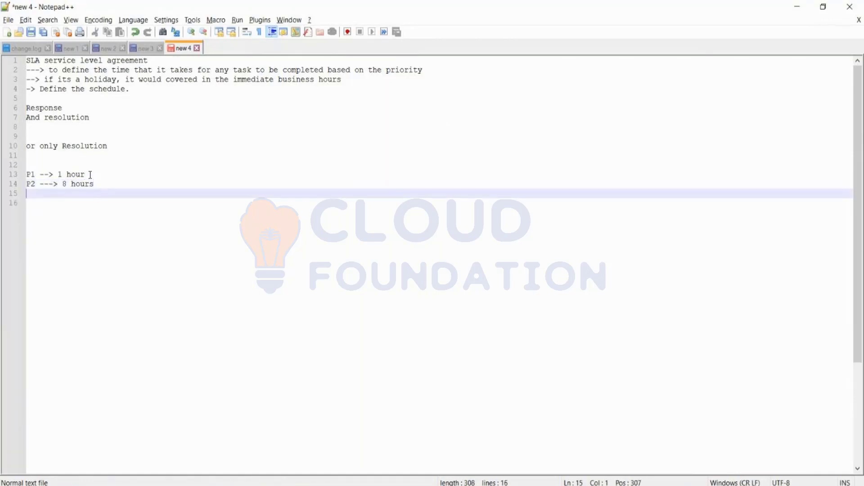
Add the line "P3 ----> 1 day" directly below the P2 line, highlighting the "8 hours" duration along the way.
type("p")
key("Escape")
key("BackSpace")
type("P3 ---->")
mouse_move(60, 174)
left_mouse_down()
mouse_move(86, 175)
mouse_move(63, 184)
left_mouse_up()
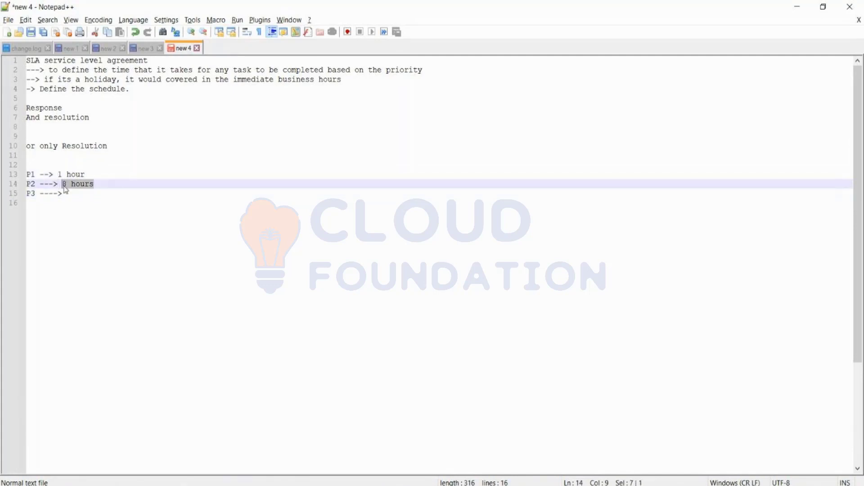
left_click(67, 194)
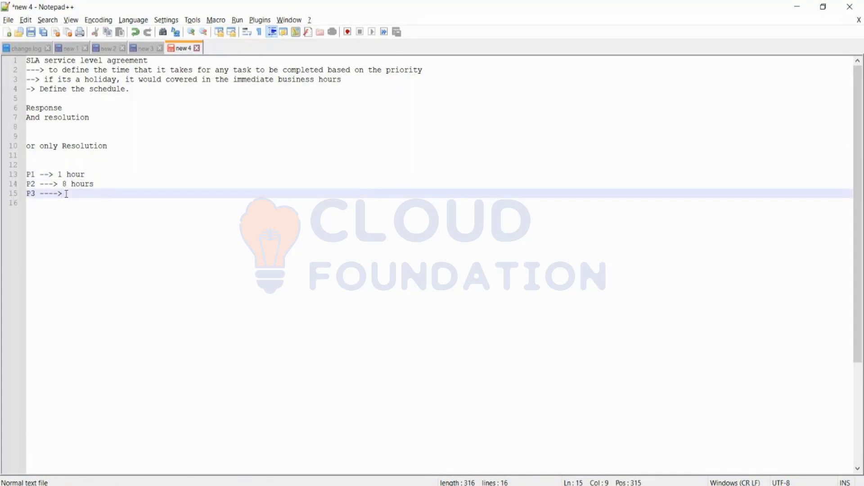
type("1 day")
key("Return")
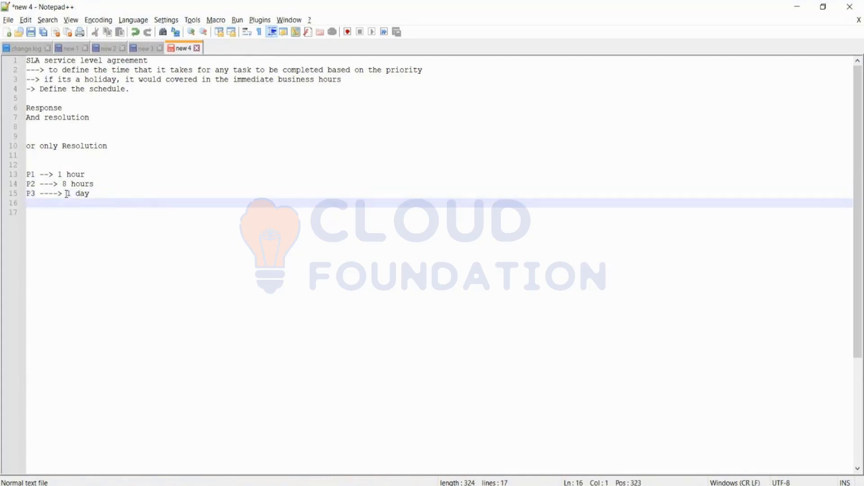
Add the line "p4 --> 2 days" directly below the P3 line.
type("p")
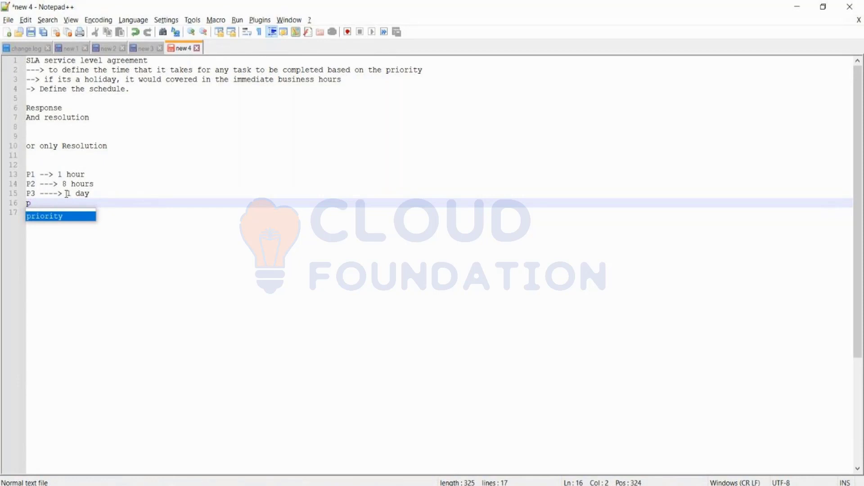
type("4 --")
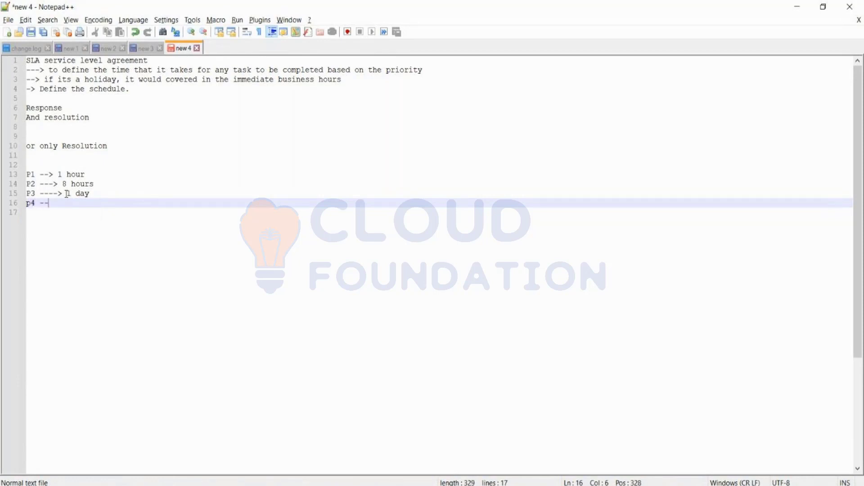
type("> 2 days")
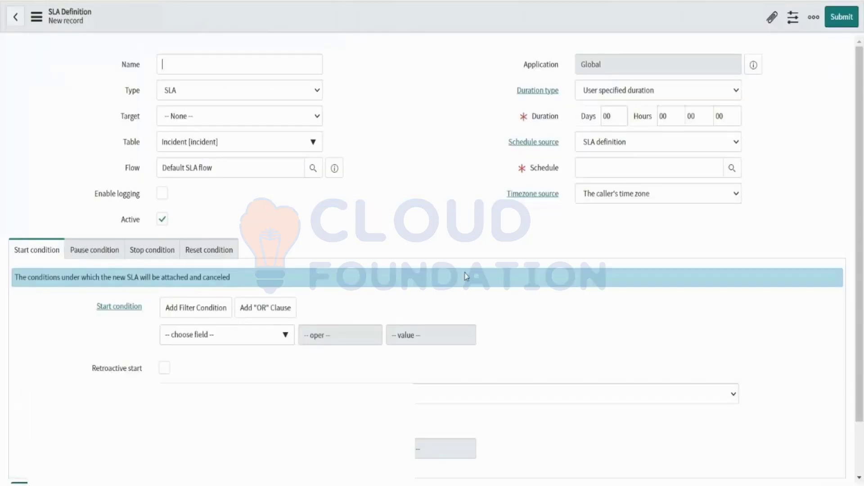
Switch to the new SLA Definition record in ServiceNow and name it "Resolution Priority P1".
type("Re")
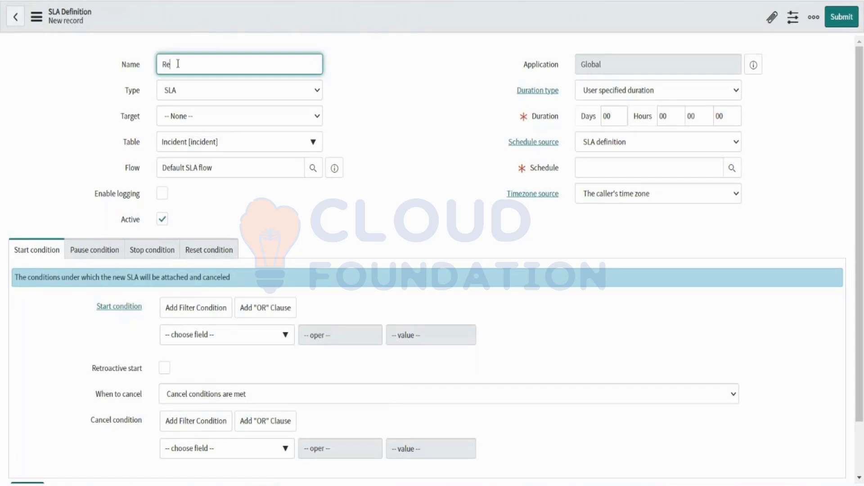
key("BackSpace")
key("BackSpace")
type("Prior")
type("ity p1=")
key("BackSpace")
key("BackSpace")
key("BackSpace")
type("P1 Resolution")
left_click_drag(197, 67, 158, 70)
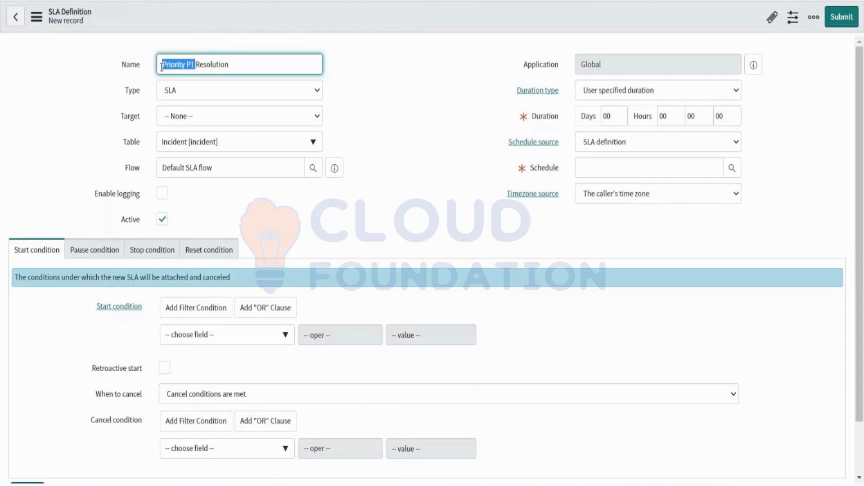
key("BackSpace")
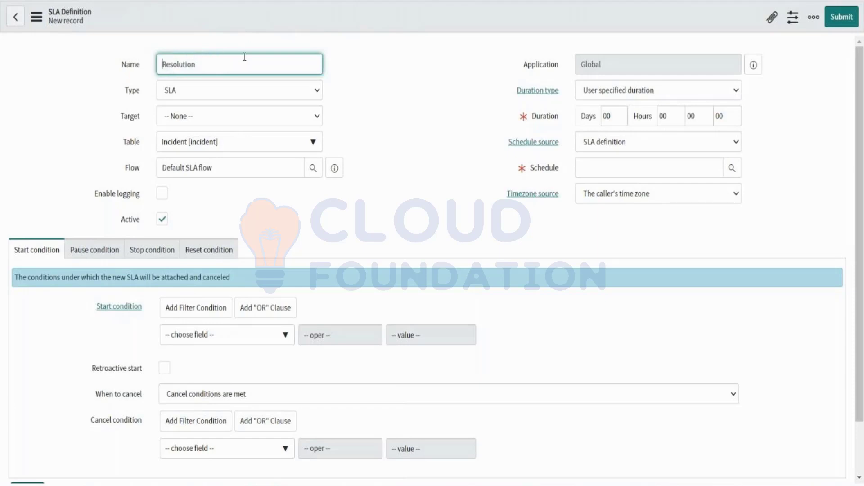
key("ctrl+z")
Set the SLA definition's target to Resolution and its table to Asset Management Admin.
left_click(193, 118)
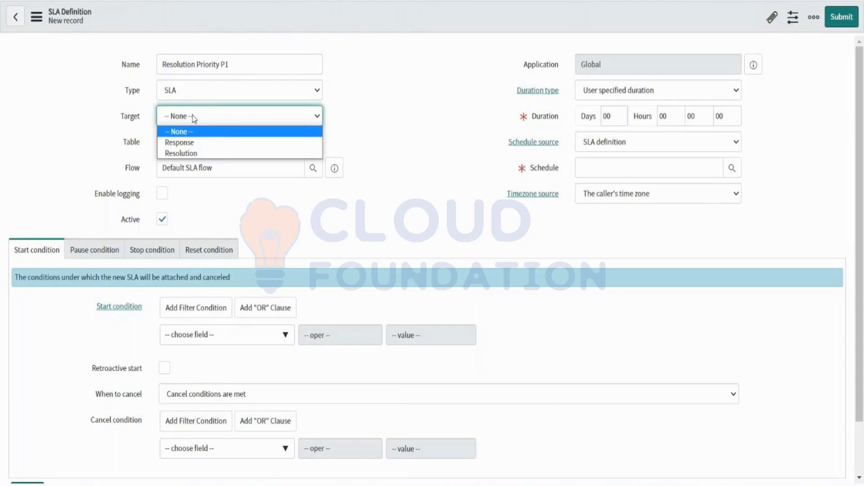
left_click(187, 154)
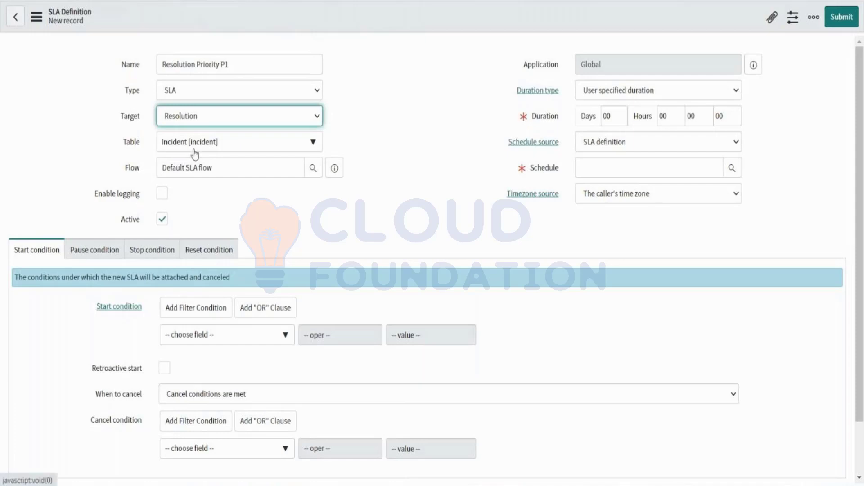
left_click(194, 151)
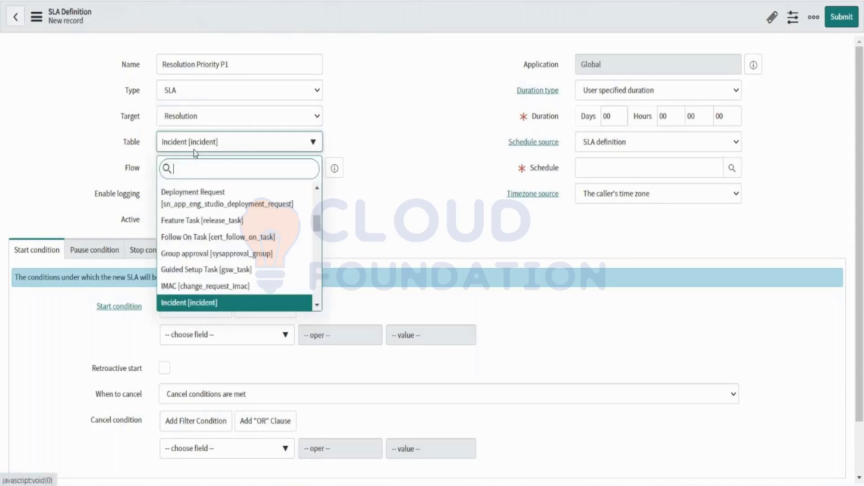
type("Asse")
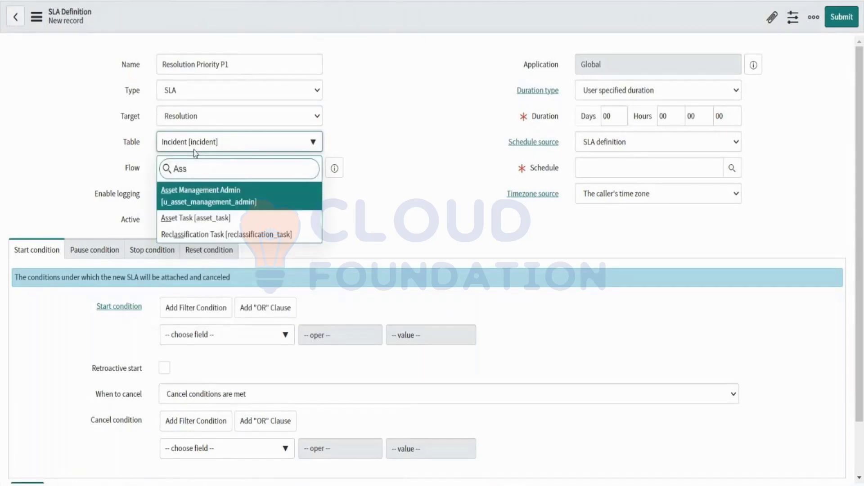
left_click(182, 199)
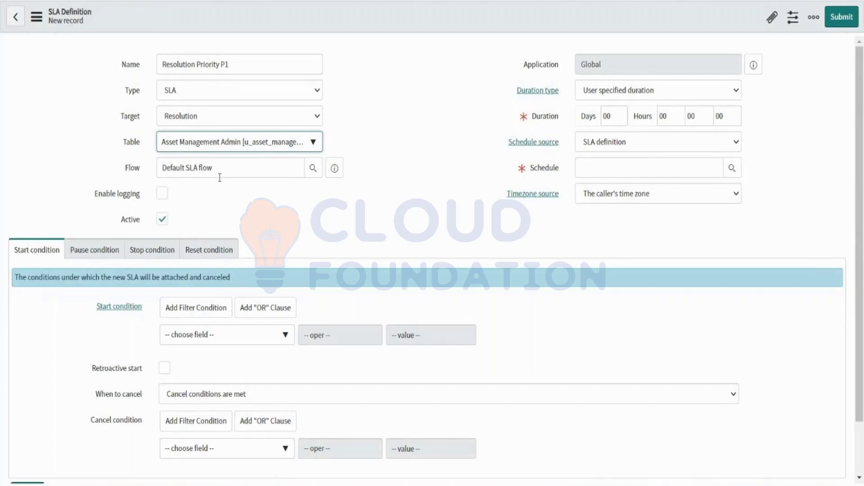
Look at the assignment group on the "testing 11" asset management record.
scroll(303, 248, "down", 1)
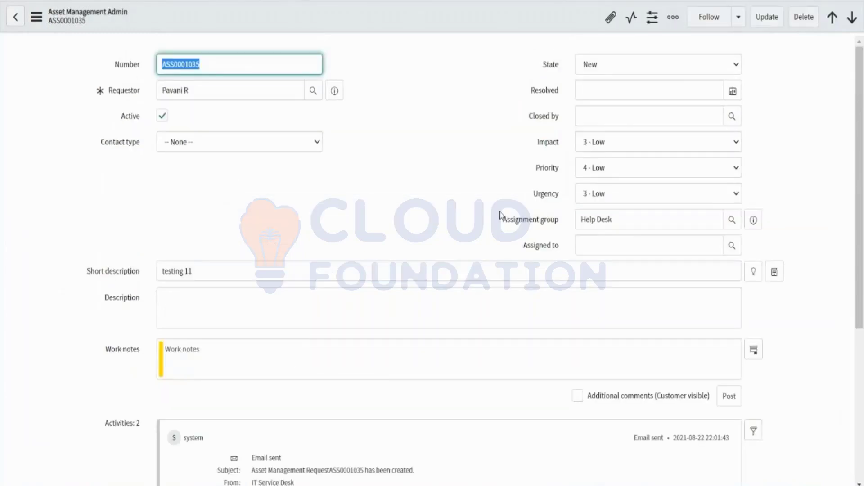
left_click_drag(504, 220, 578, 217)
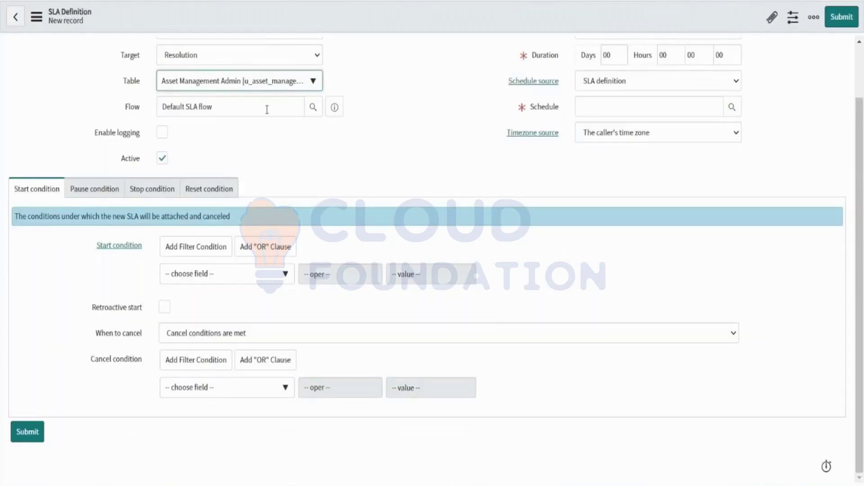
Set the SLA definition's flow to "SLA notification and escalation flow" and open that flow's record.
left_click_drag(266, 108, 155, 115)
key("BackSpace")
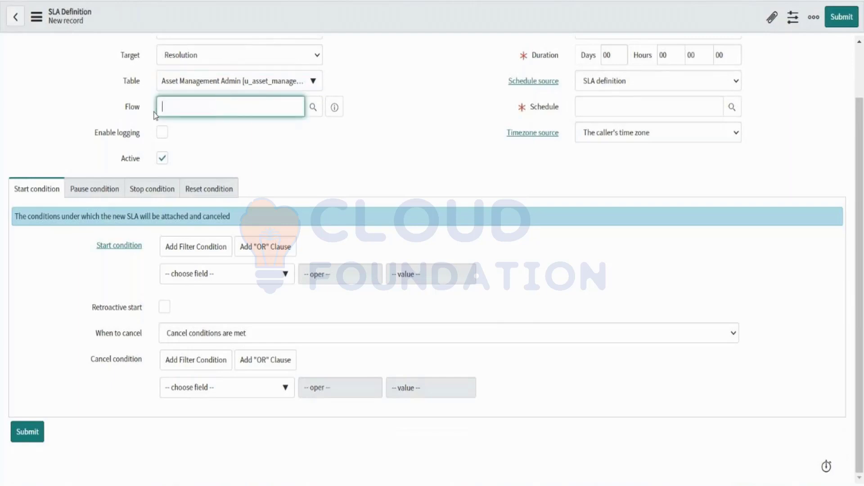
left_click(314, 110)
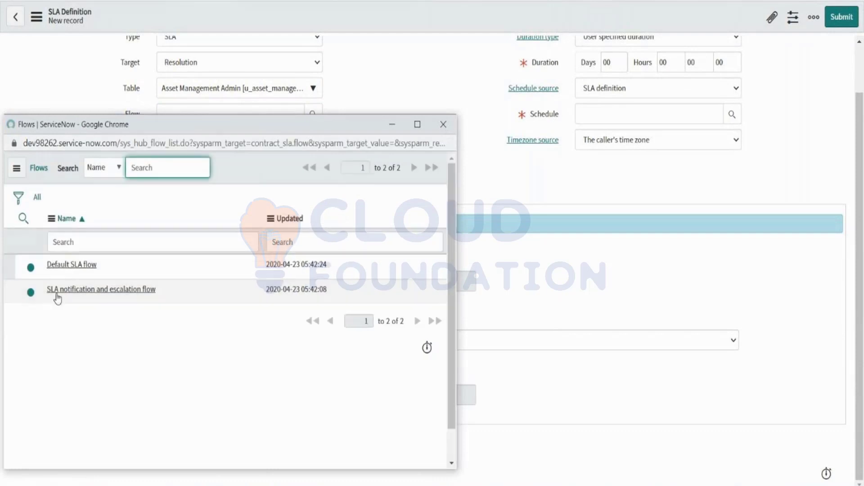
left_click(57, 293)
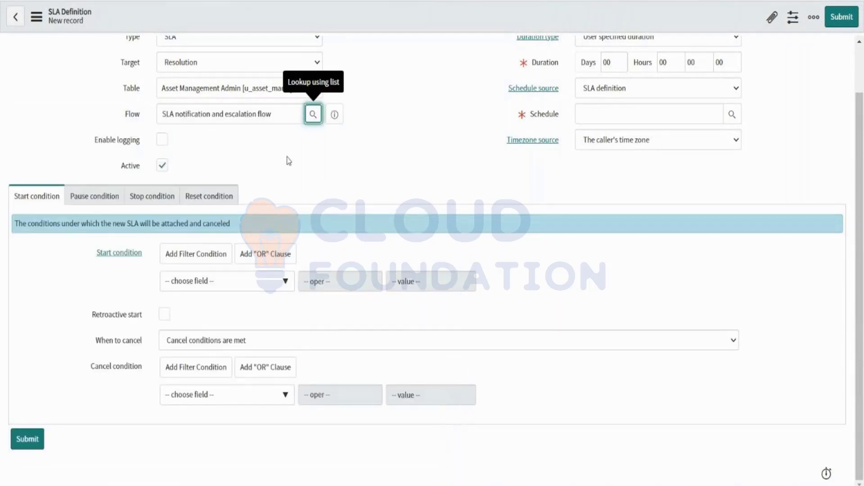
scroll(468, 189, "up", 1)
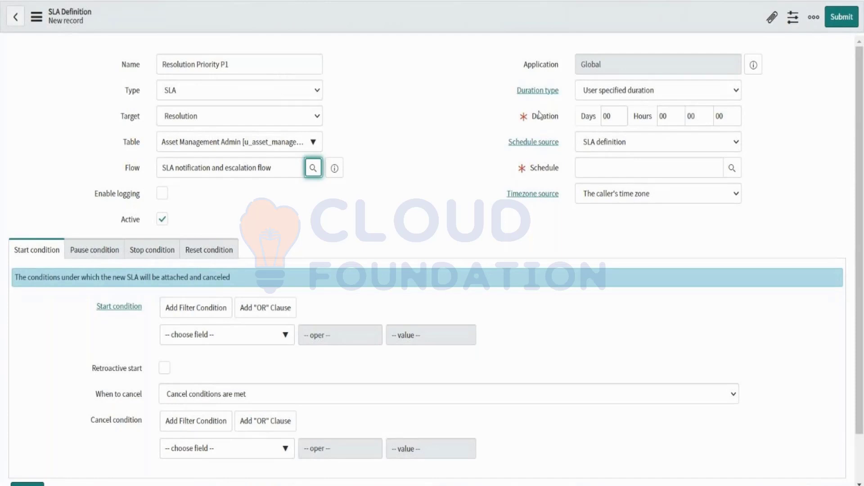
left_click(333, 169)
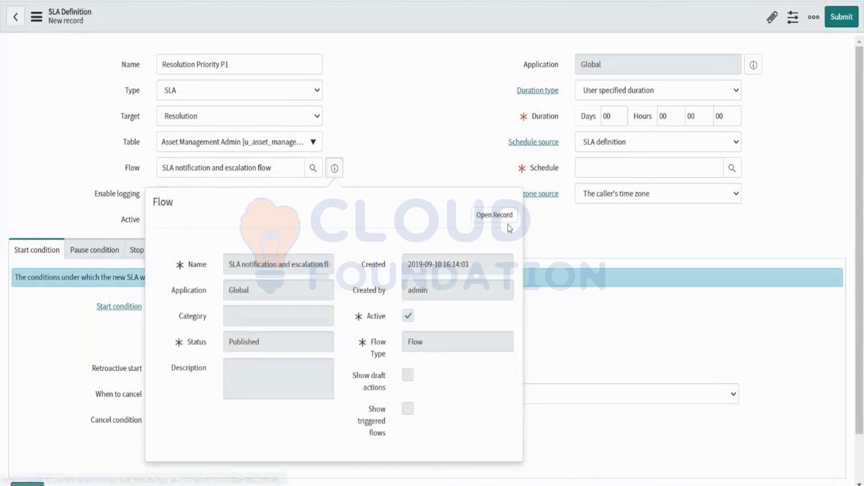
left_click(507, 226)
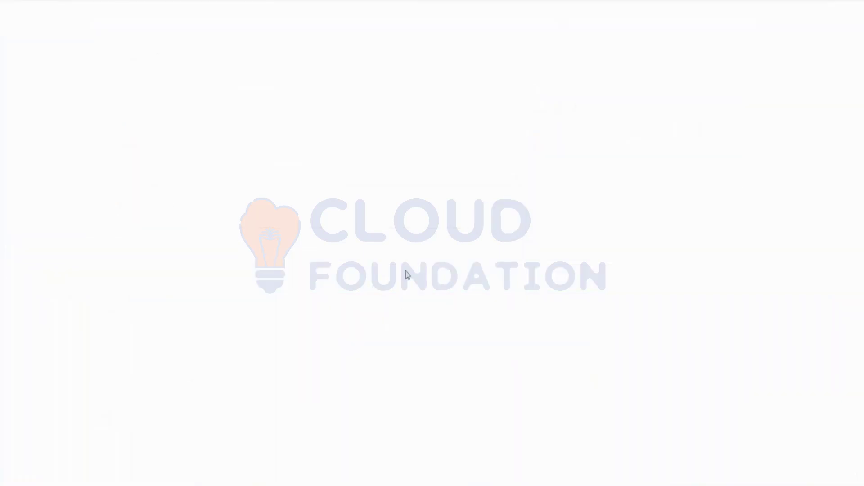
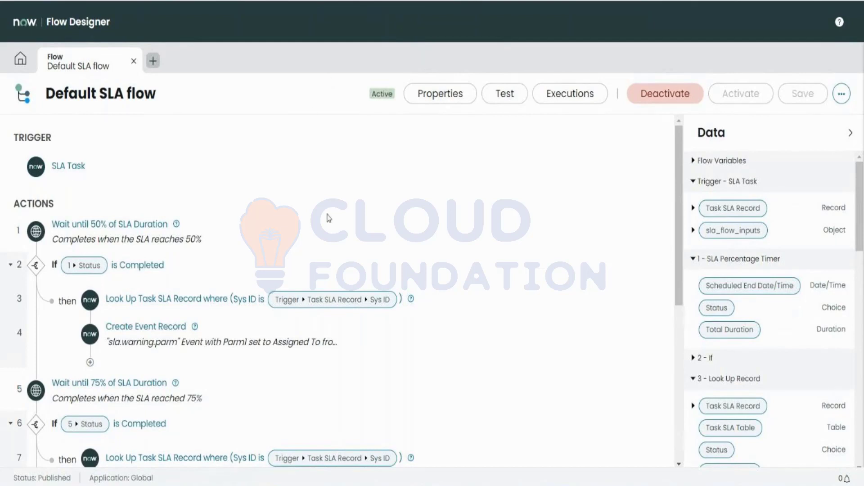
Examine the Default SLA flow's actions in Flow Designer, from the 50% and 75% duration waits through the breach event records.
scroll(328, 218, "down", 3)
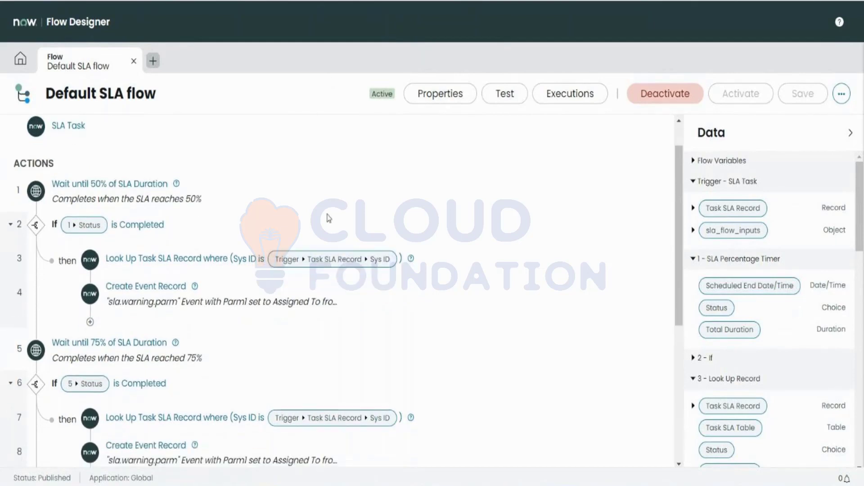
scroll(328, 220, "up", 3)
scroll(328, 219, "down", 1)
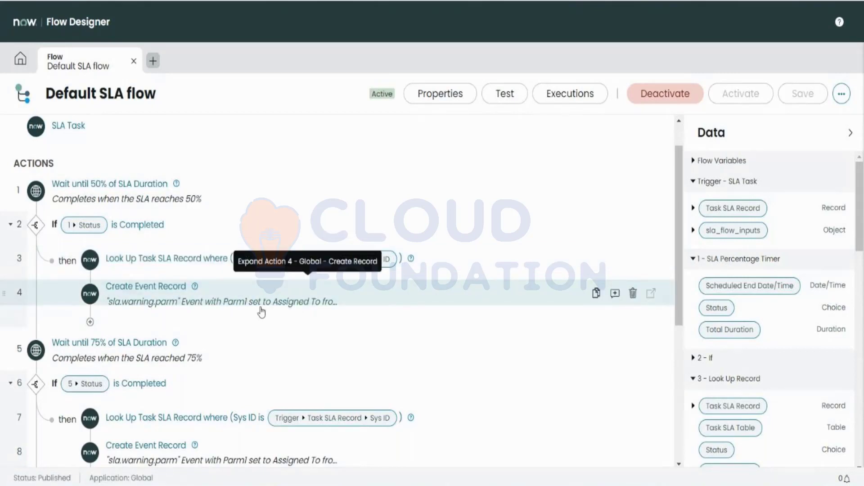
scroll(264, 312, "down", 2)
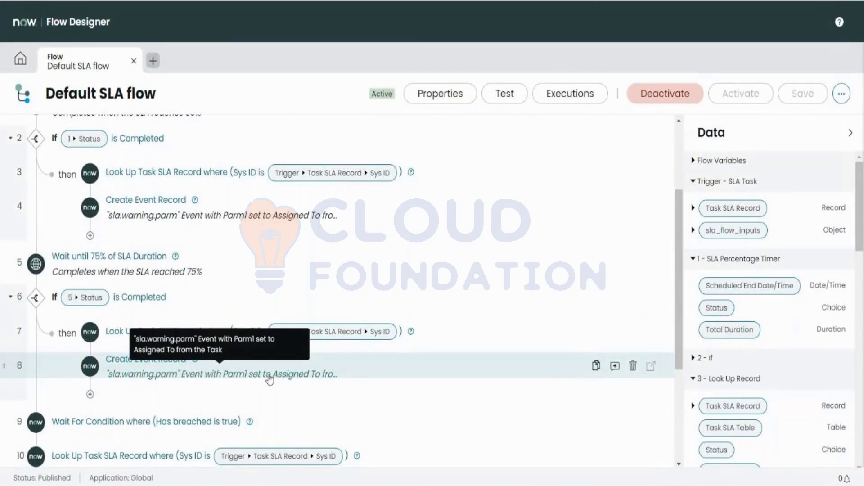
scroll(269, 380, "down", 3)
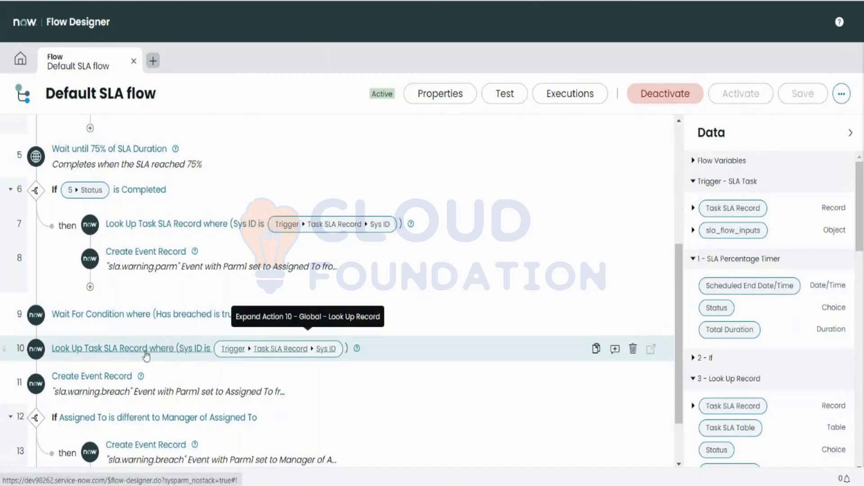
scroll(180, 360, "down", 1)
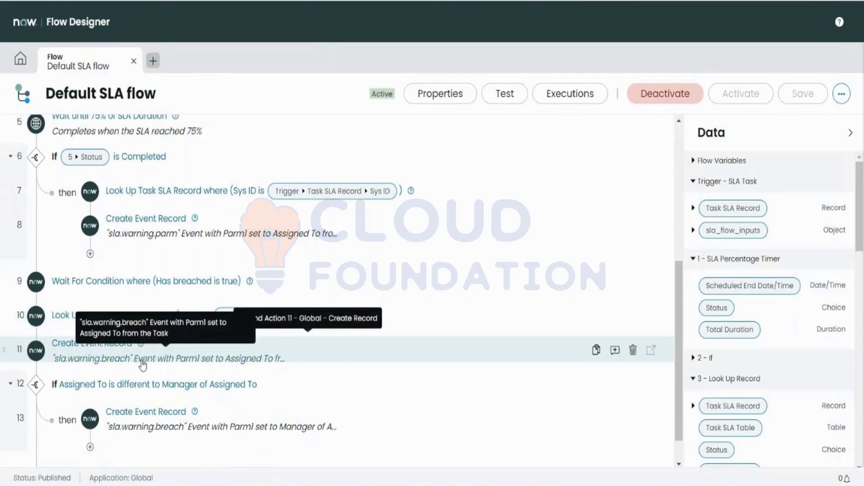
scroll(142, 365, "down", 1)
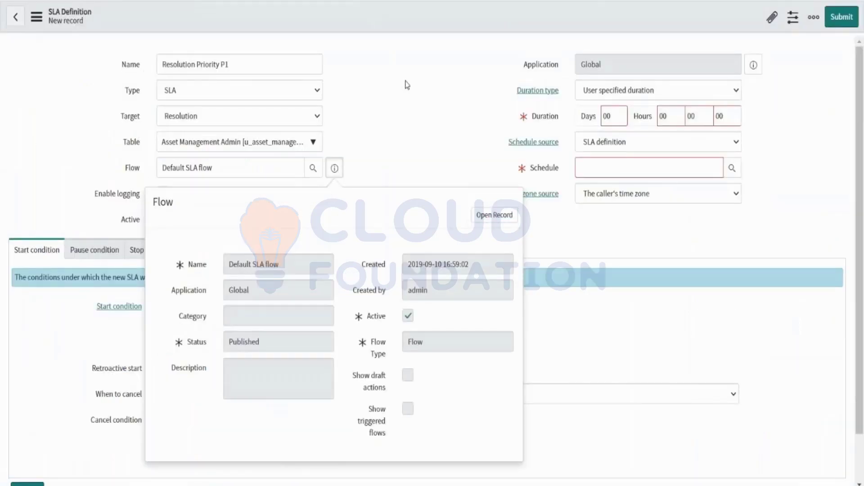
Return to the SLA definition, close the flow preview, and highlight the Default SLA flow entry.
left_click(407, 85)
left_click_drag(212, 167, 158, 179)
double_click(223, 169)
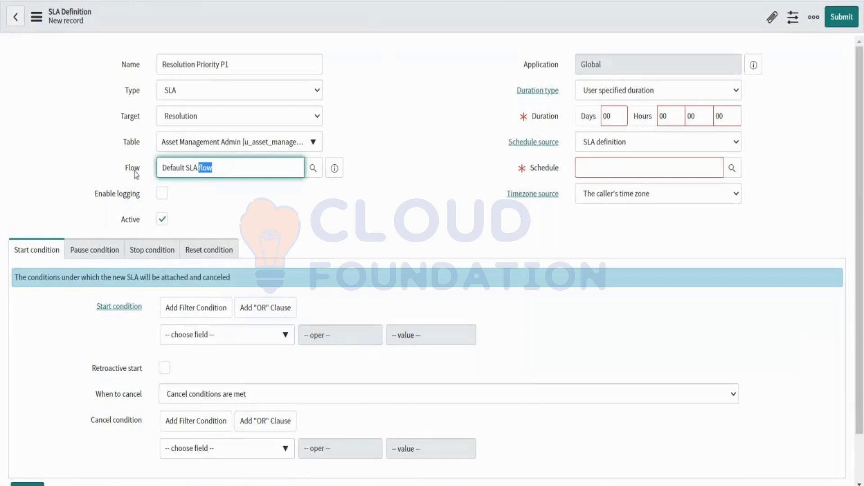
left_click(215, 172)
left_click(388, 150)
Set the SLA definition's duration to 1 hour.
left_click(682, 117)
key("BackSpace")
type("1")
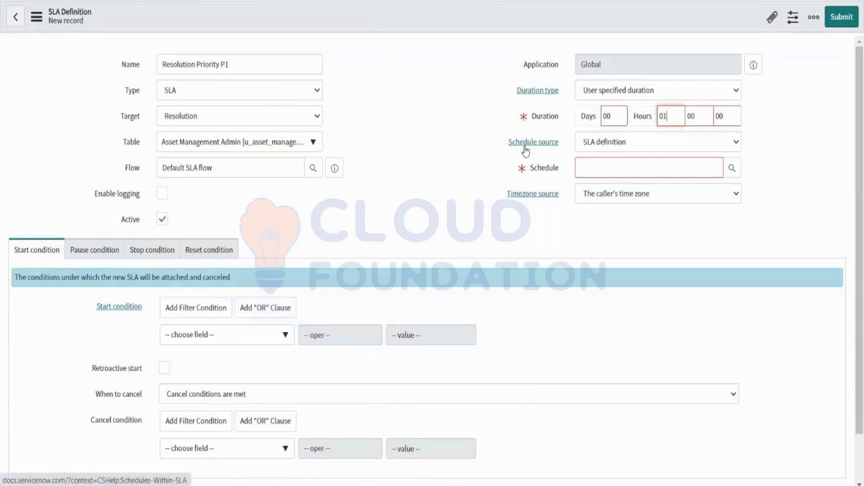
Set the SLA definition's schedule to "8-5 weekdays" and highlight the chosen schedule.
left_click(590, 167)
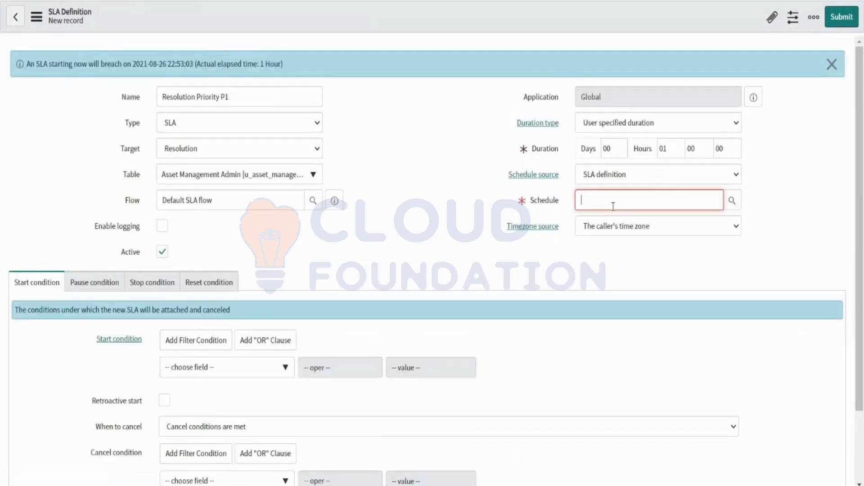
left_click(733, 200)
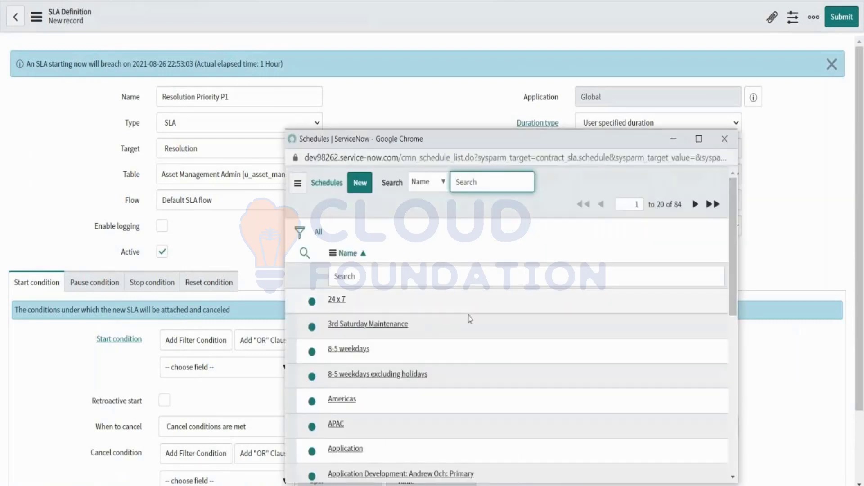
left_click(347, 350)
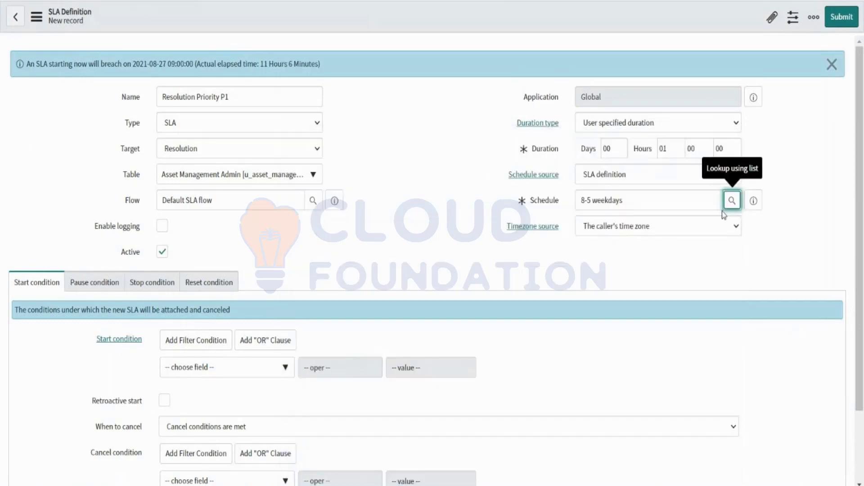
left_click_drag(630, 202, 582, 203)
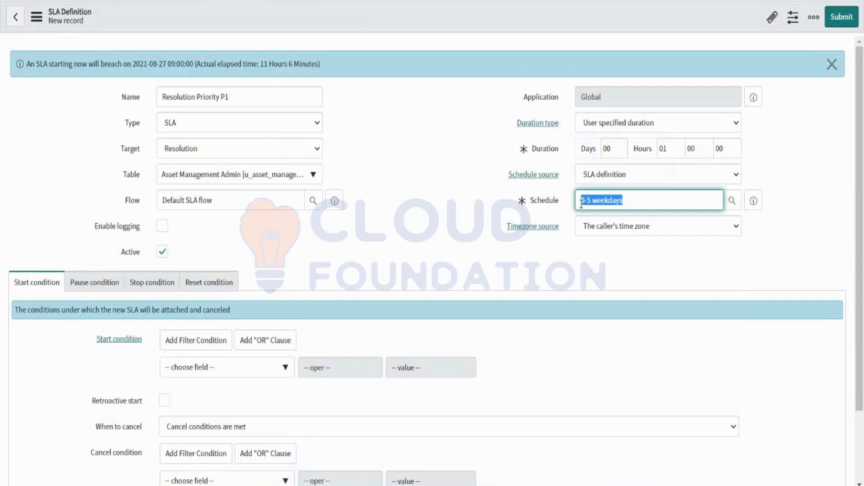
Change the SLA definition's schedule to "8-5 weekdays excluding holidays", picked from the schedules list.
scroll(580, 203, "down", 2)
left_click(629, 147)
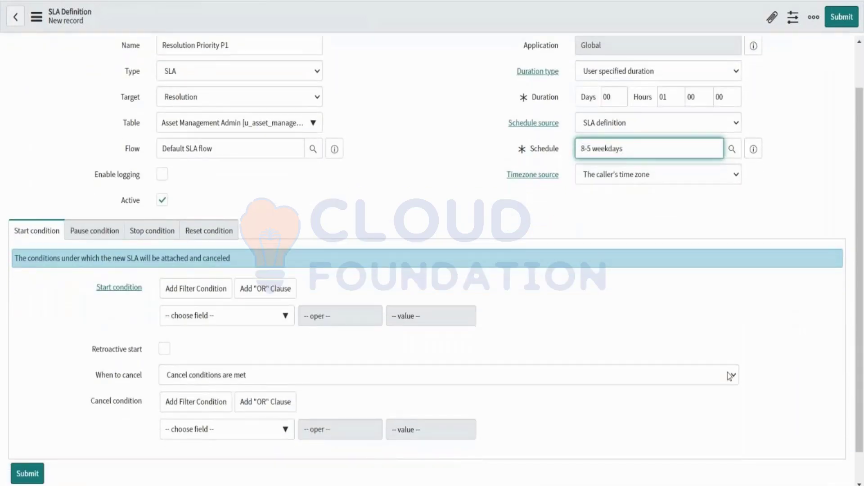
left_click_drag(625, 148, 578, 148)
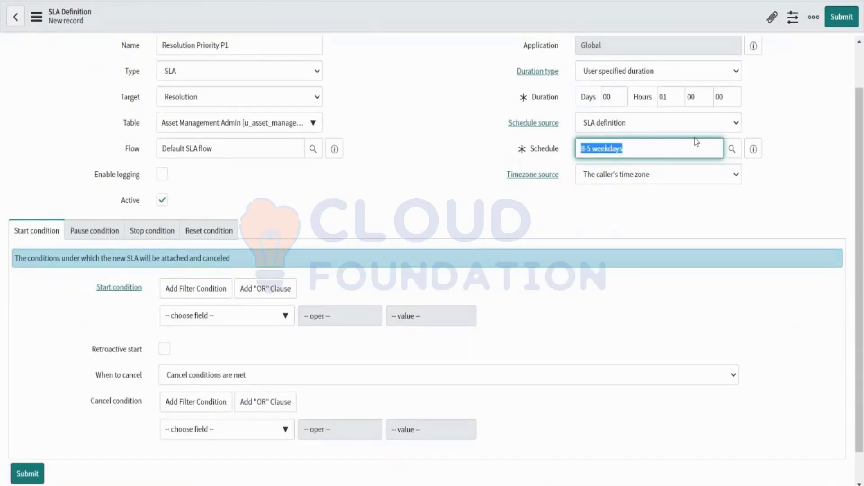
key("BackSpace")
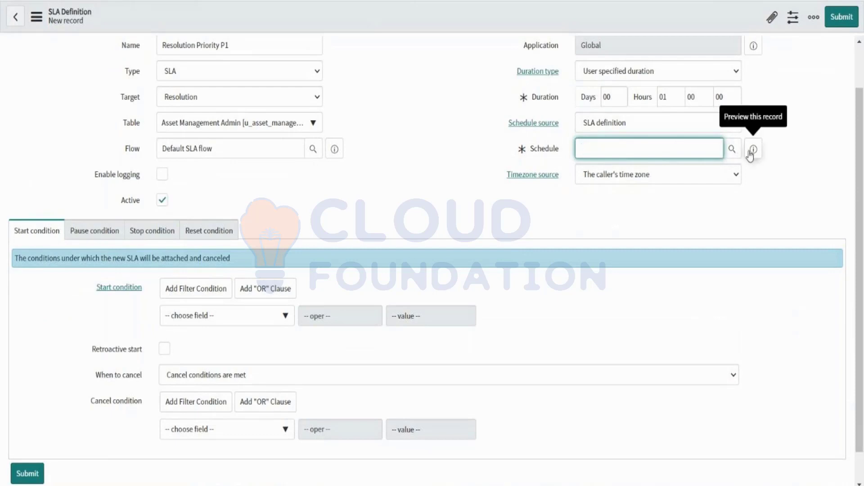
left_click(732, 149)
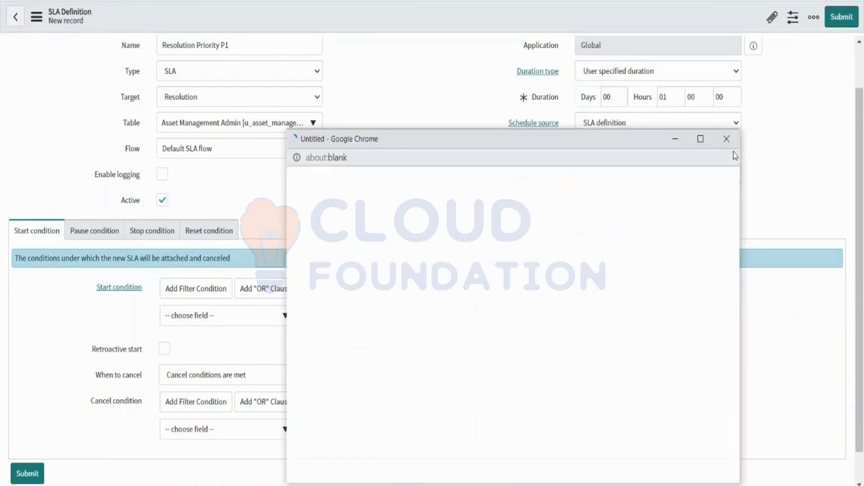
scroll(419, 396, "down", 3)
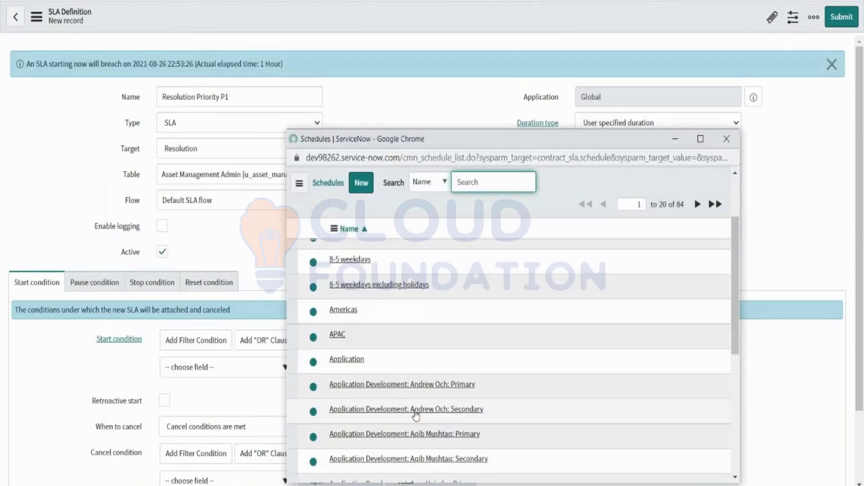
scroll(416, 416, "down", 5)
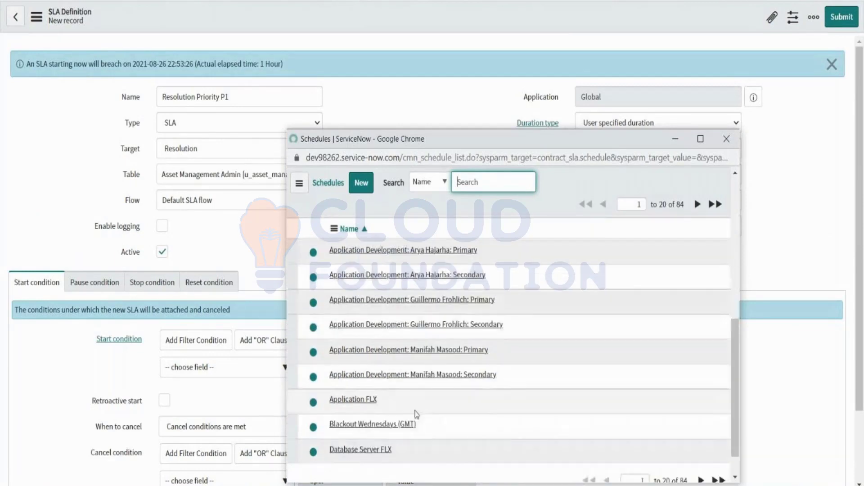
scroll(416, 413, "up", 10)
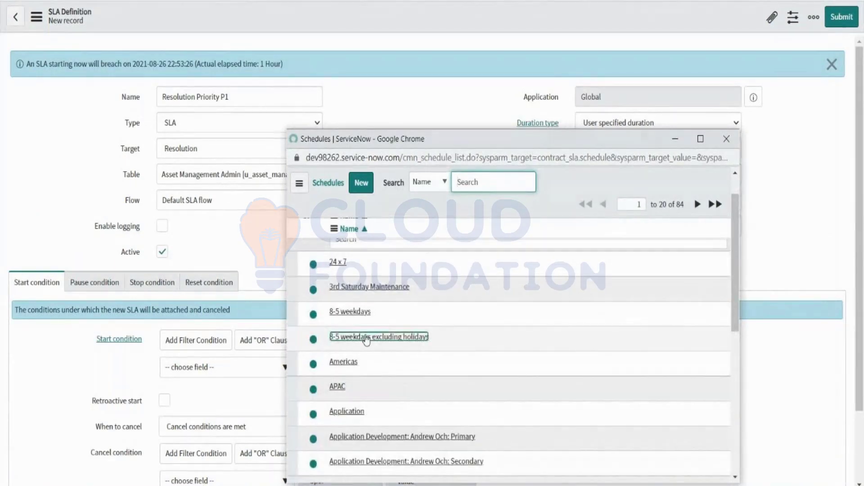
left_click(366, 338)
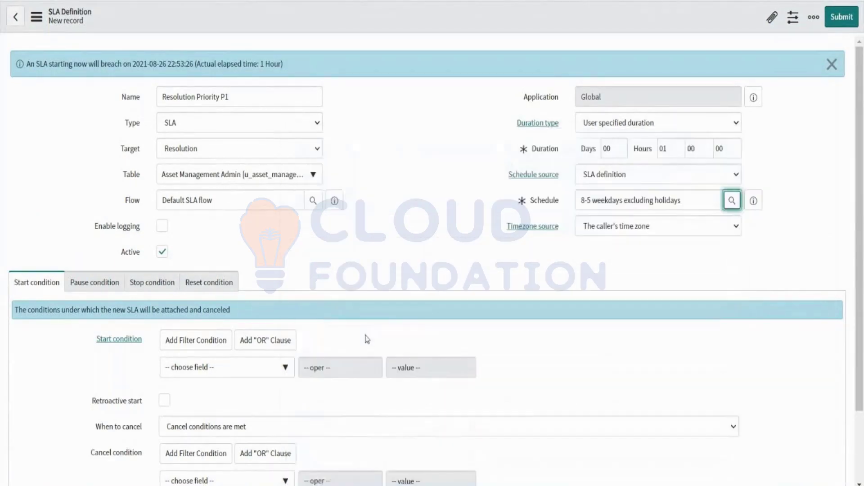
Preview the chosen schedule's record, then close the preview and highlight the words "weekdays", "excluding" and "holidays" in the Schedule field.
left_click(754, 200)
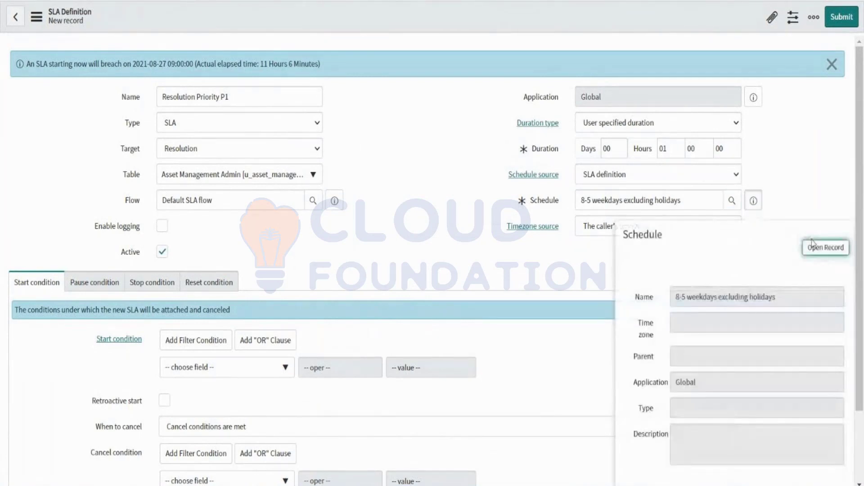
left_click(815, 251)
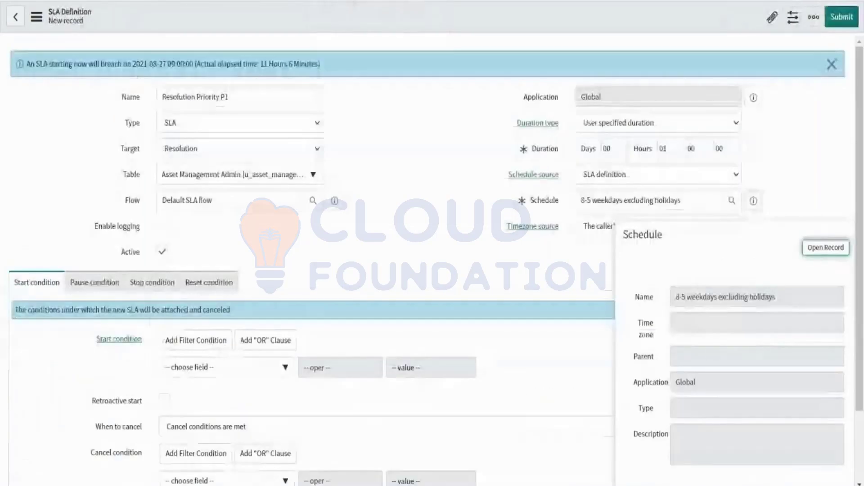
left_click(427, 200)
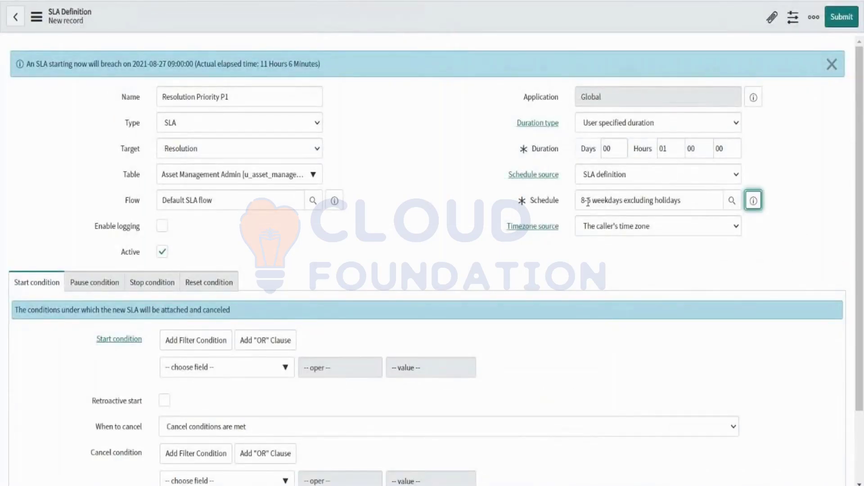
double_click(610, 200)
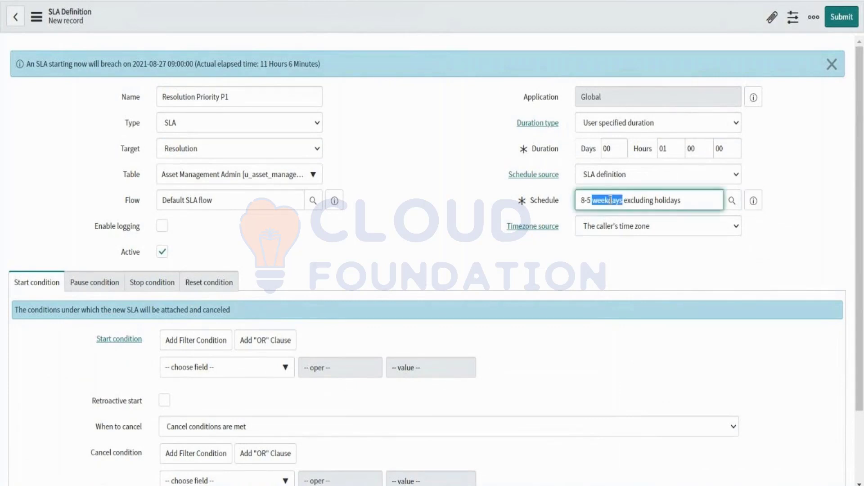
double_click(641, 200)
double_click(662, 200)
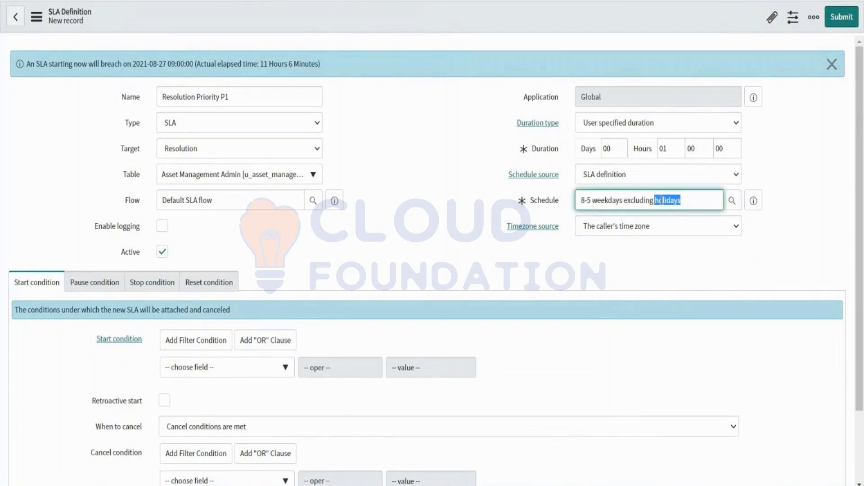
left_click(551, 204)
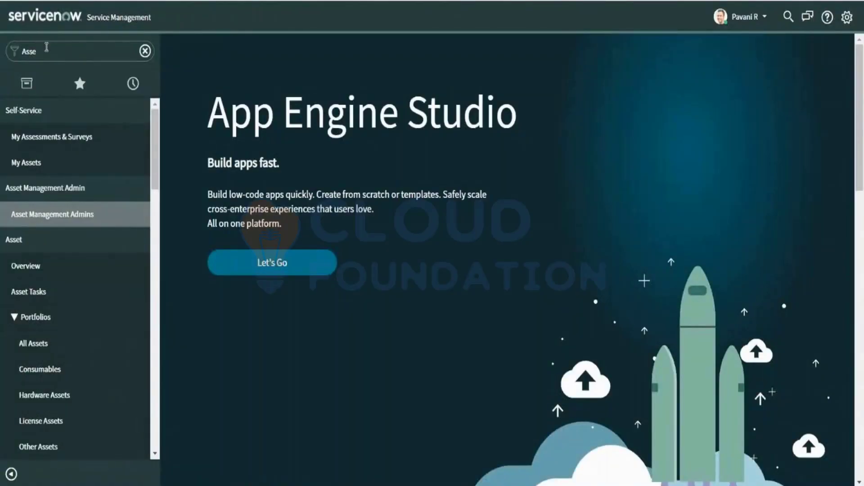
Open the schedule table's list with cmn_schedule.LIST and view the "8-5 weekdays excluding holidays" record.
key("ctrl+a")
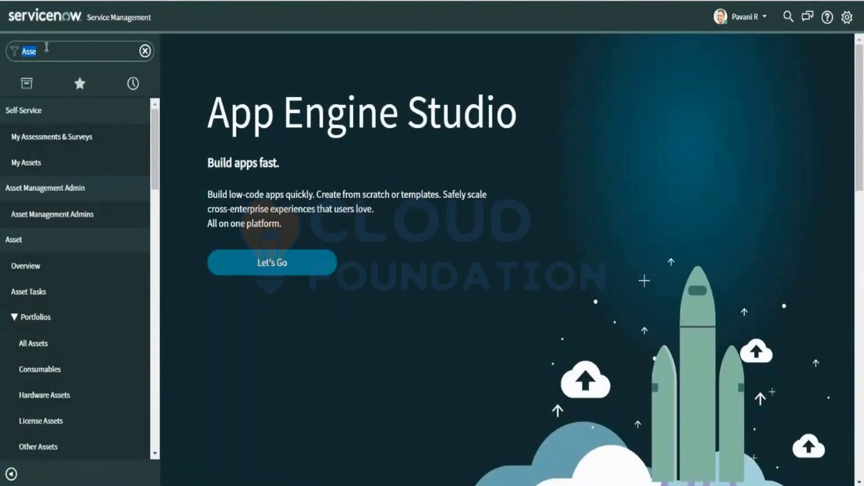
type("cmn_schedule.list")
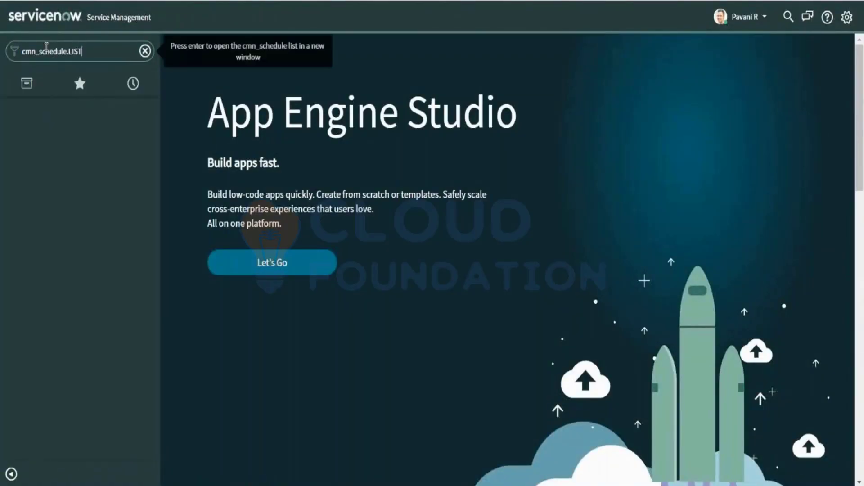
key("Return")
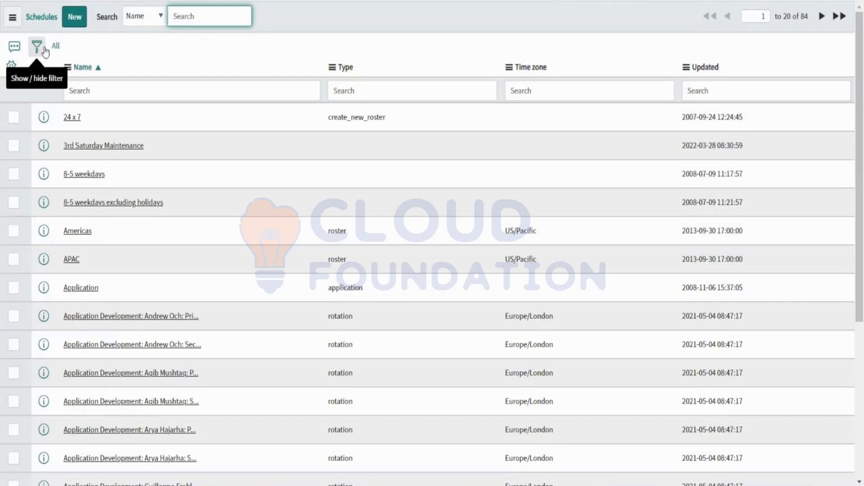
left_click(45, 50)
scroll(94, 227, "down", 1)
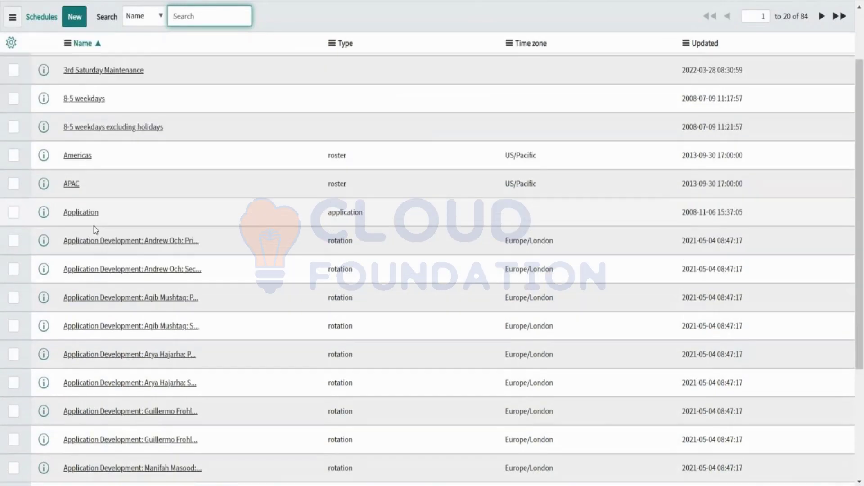
scroll(96, 166, "up", 3)
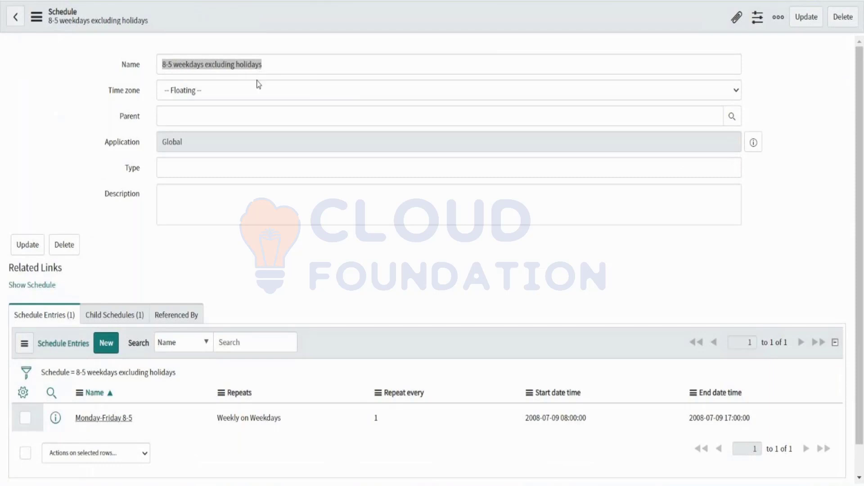
Highlight "excluding holidays" in the schedule's name, review its Monday-Friday 8-5 entry, and return to the schedule.
left_click(276, 73)
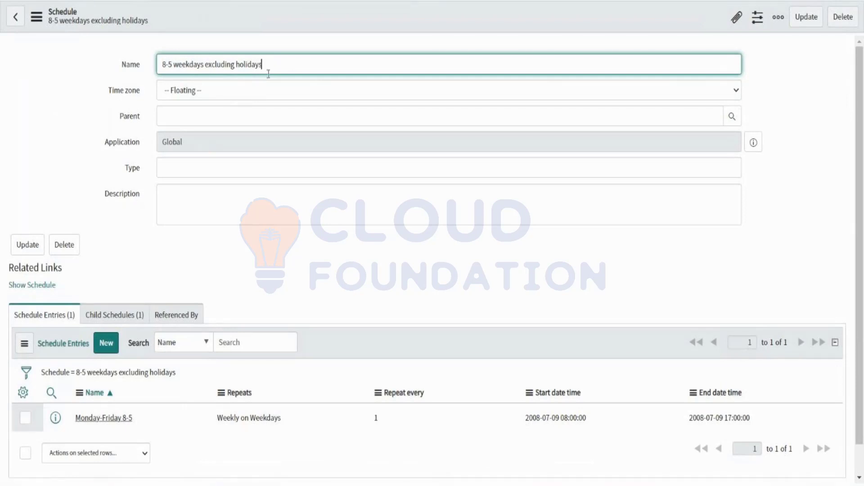
left_click_drag(269, 65, 204, 65)
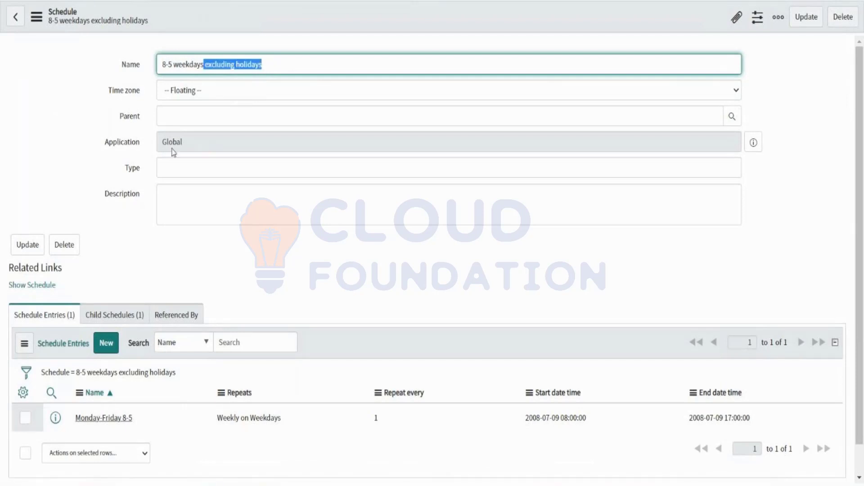
left_click(93, 424)
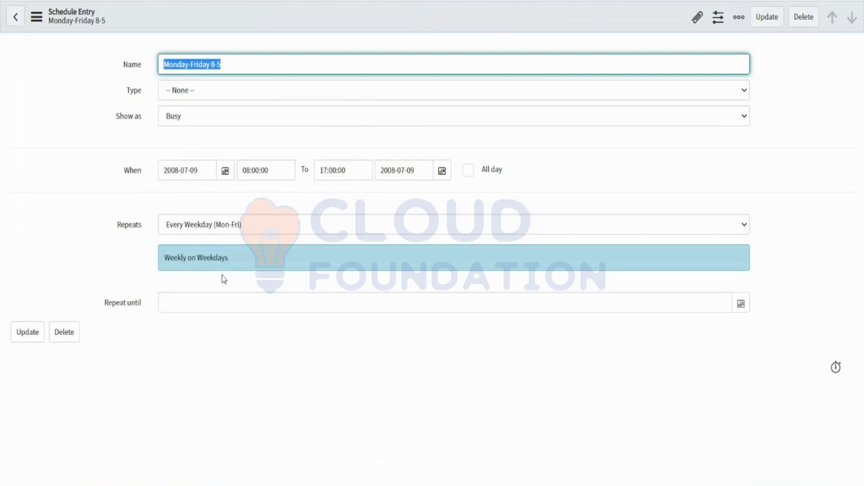
left_click(443, 171)
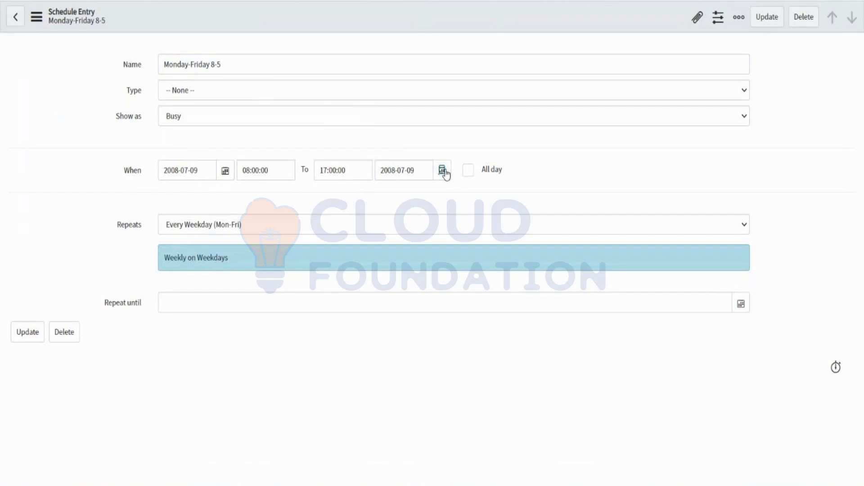
left_click(506, 201)
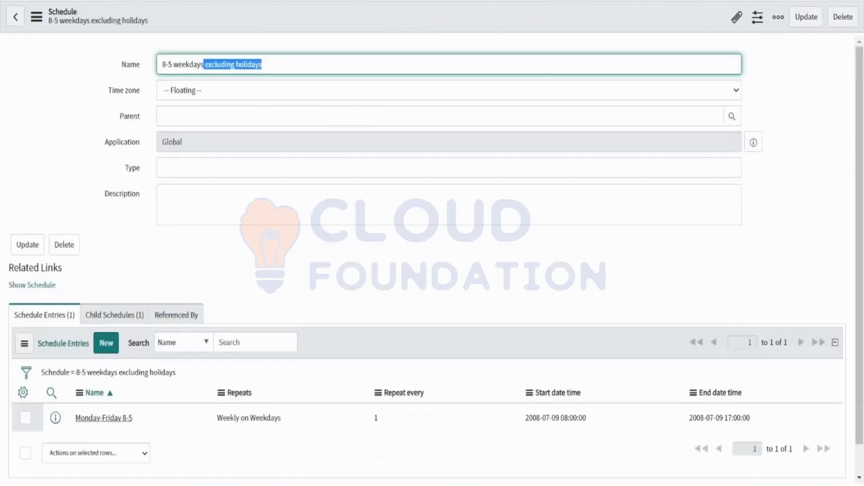
Open the U.S. Holidays schedule from the schedule's child schedules and highlight its name.
left_click(100, 316)
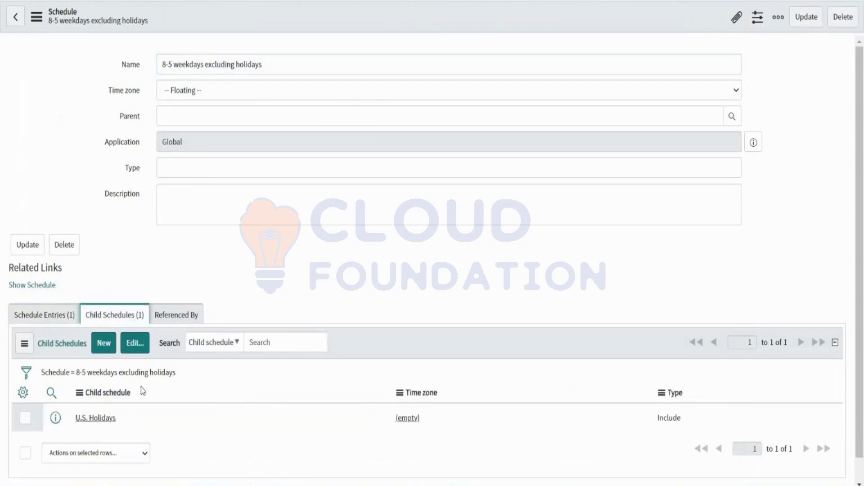
scroll(114, 392, "down", 1)
left_click(100, 393)
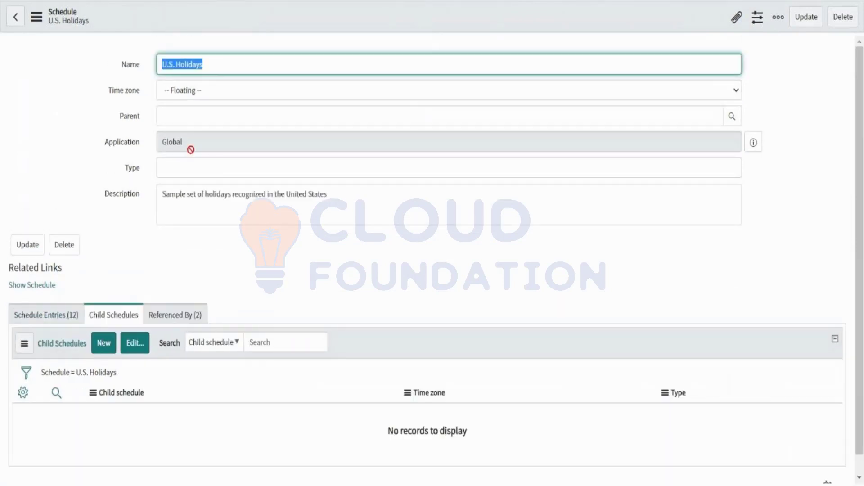
double_click(213, 68)
triple_click(214, 69)
double_click(214, 68)
left_click(213, 68)
Show the schedule entries of U.S. Holidays and examine the holidays and their Repeat every values.
left_click(43, 325)
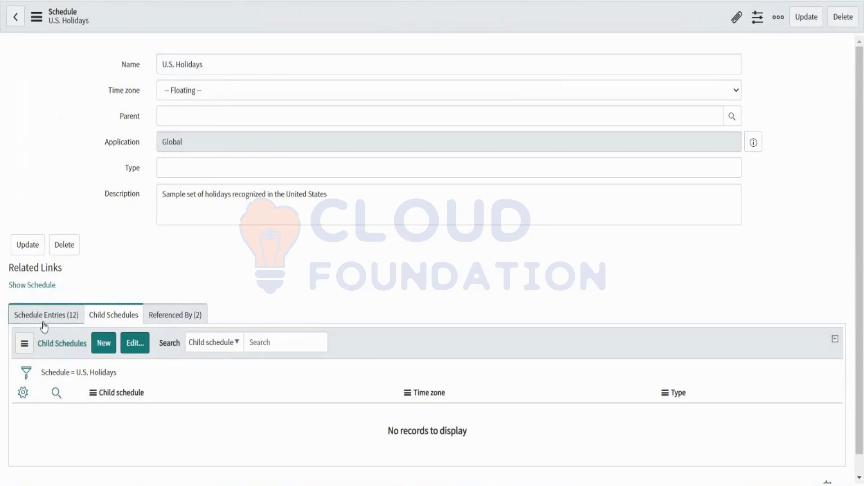
scroll(167, 448, "down", 3)
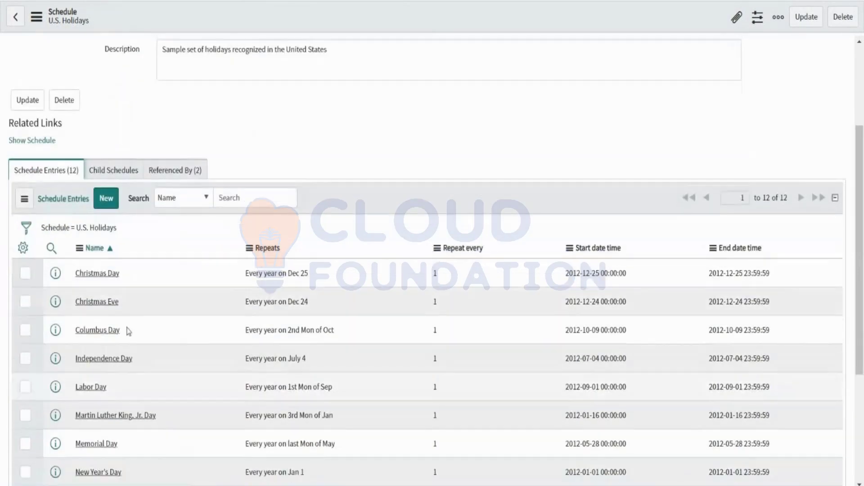
scroll(102, 360, "down", 1)
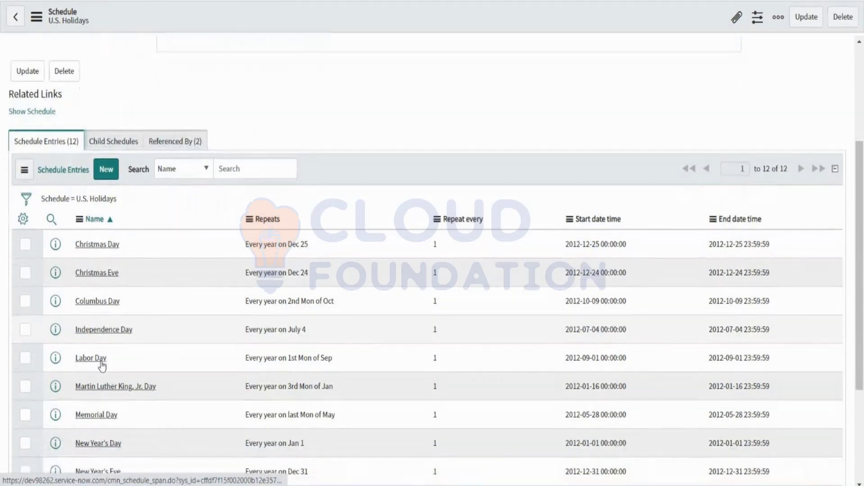
scroll(102, 366, "down", 3)
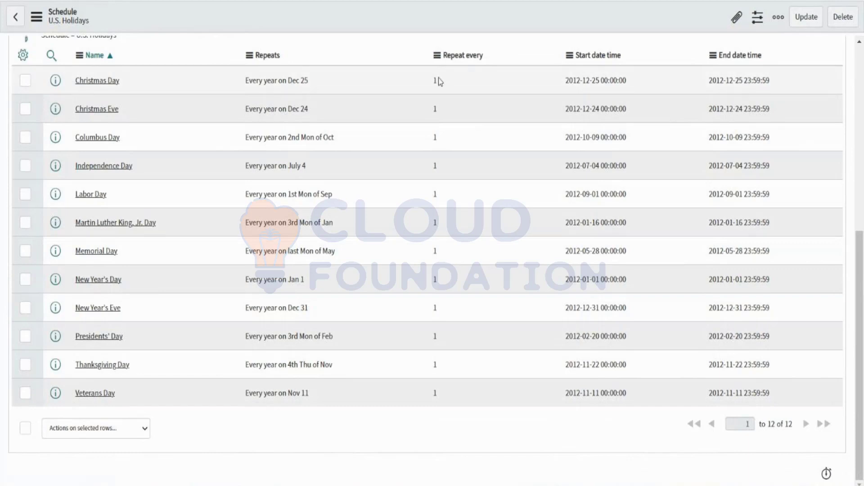
left_click_drag(438, 81, 436, 366)
left_click(474, 36)
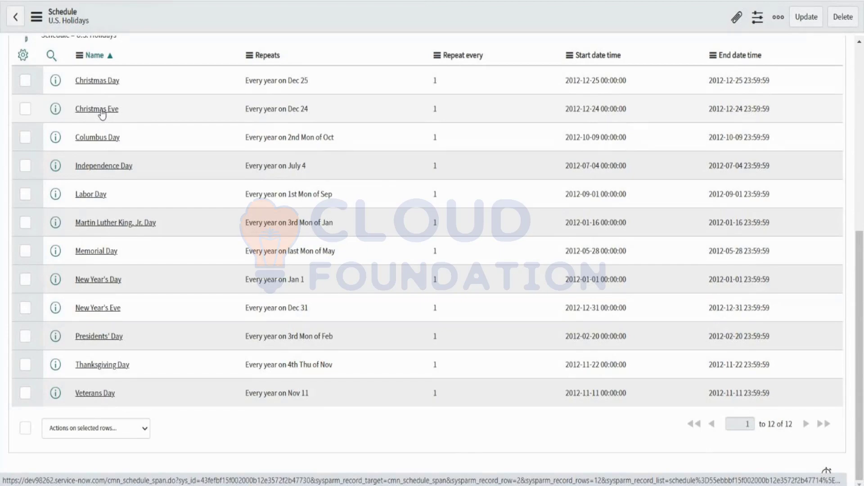
Review the U.S. Holidays entries again and highlight the recurrence rules of Columbus Day and Christmas Day.
scroll(152, 158, "up", 6)
scroll(176, 344, "down", 2)
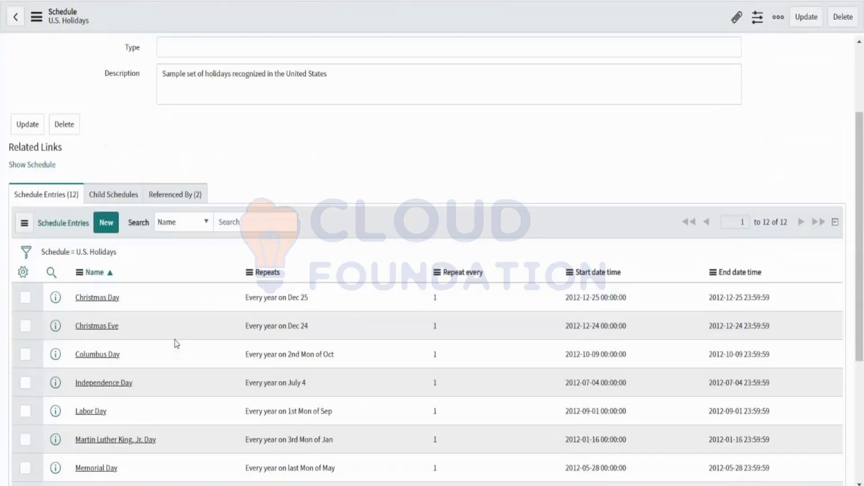
scroll(176, 344, "down", 3)
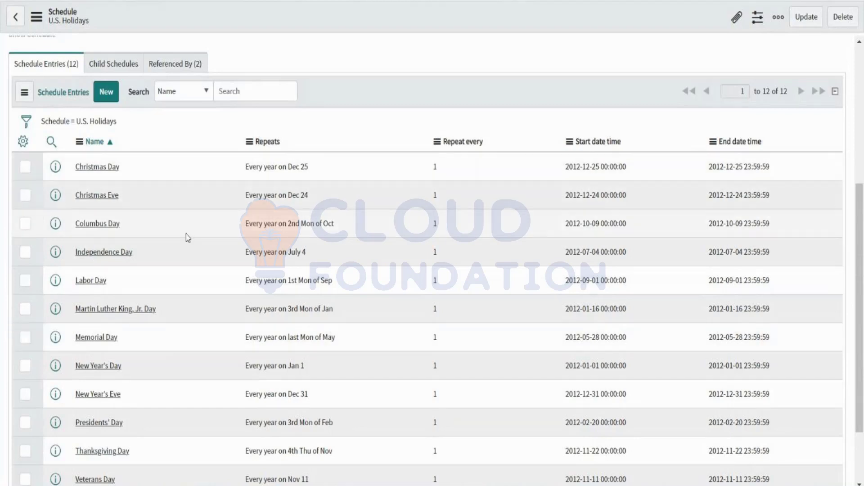
left_click_drag(243, 223, 339, 235)
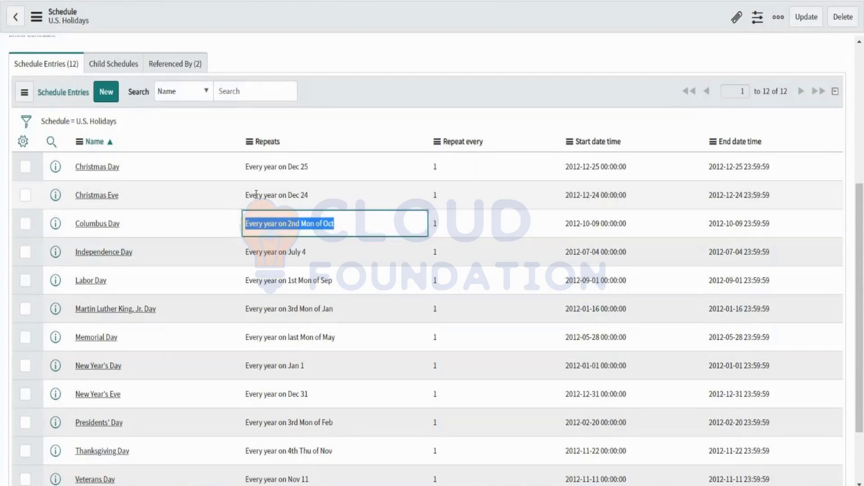
left_click_drag(246, 195, 244, 171)
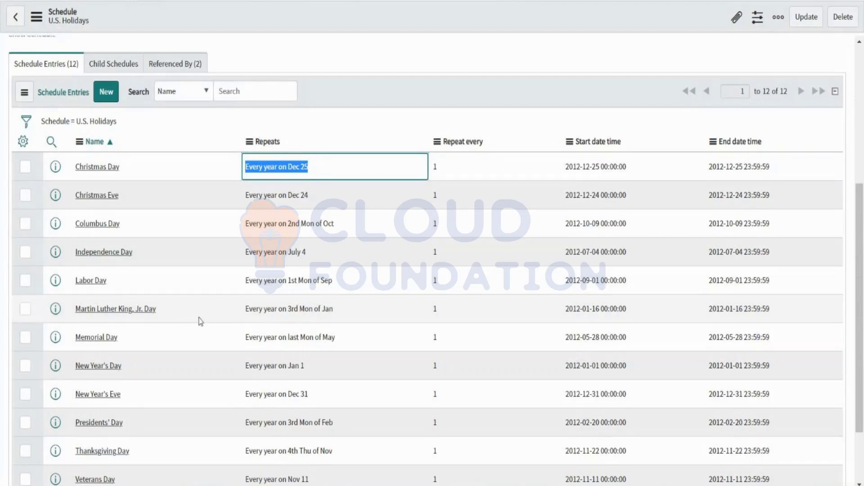
Review the "8-5 weekdays excluding holidays" schedule again, highlighting its name and comparing its schedule entries with its child schedules.
scroll(198, 320, "up", 5)
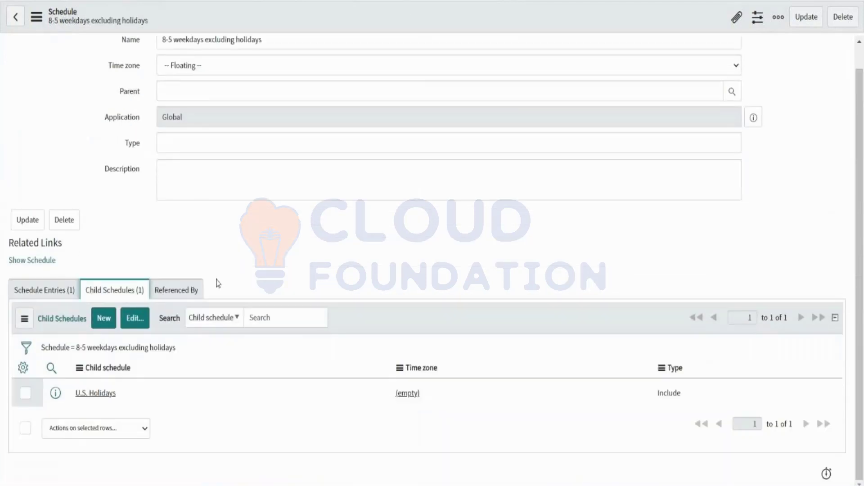
left_click_drag(290, 64, 161, 63)
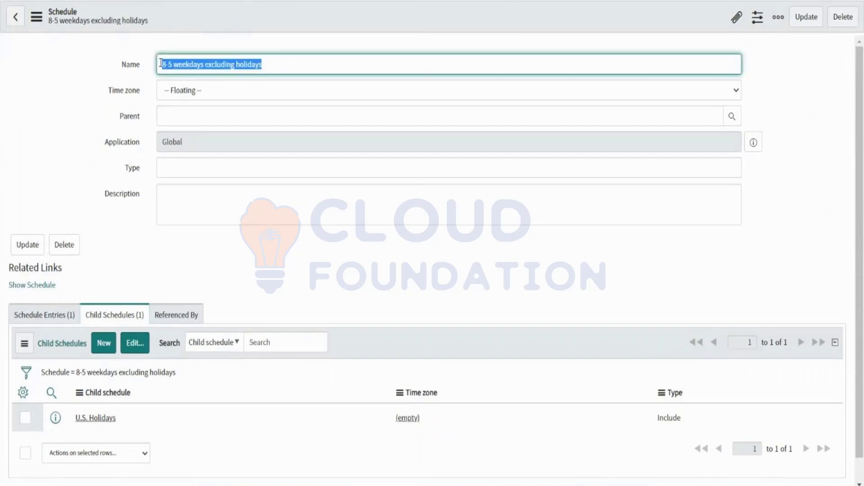
left_click(268, 71)
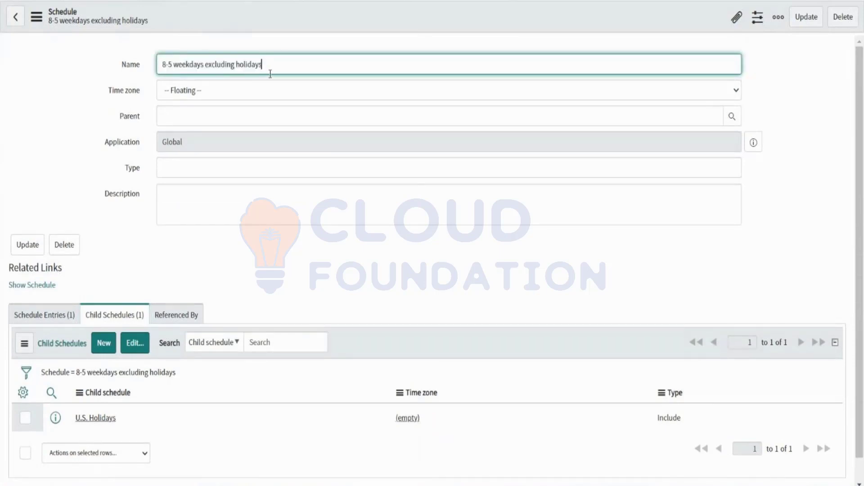
left_click(61, 317)
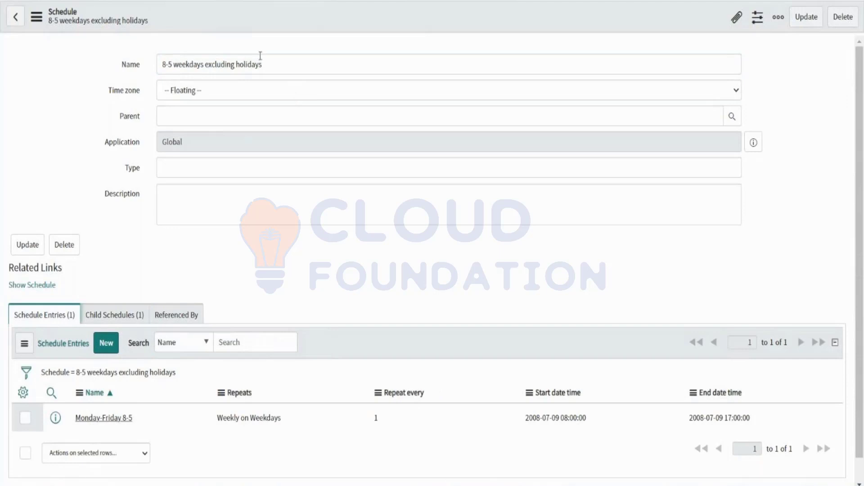
left_click_drag(271, 64, 144, 69)
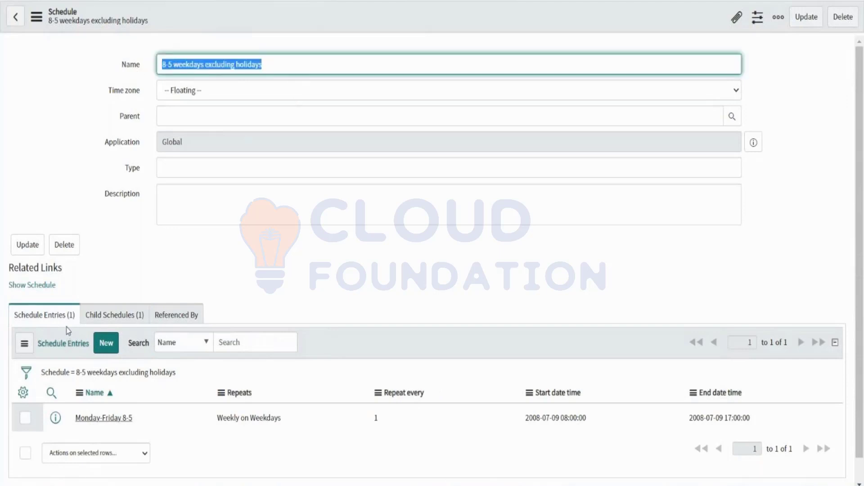
left_click(108, 311)
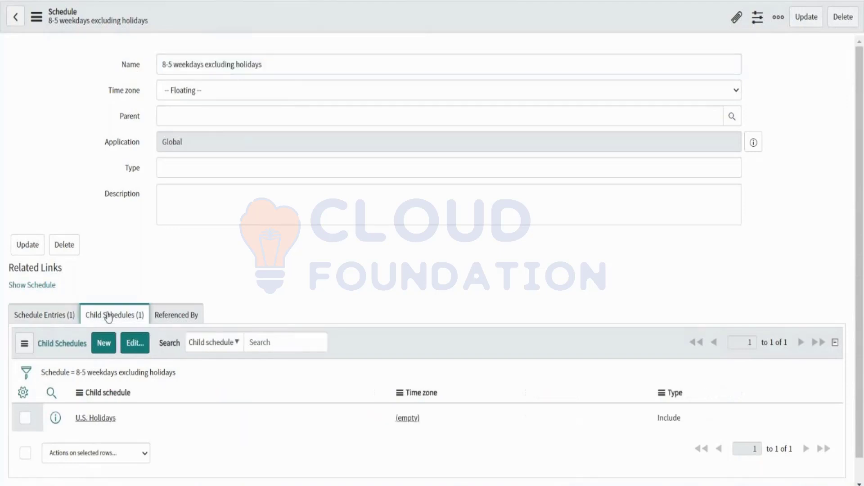
left_click_drag(265, 64, 160, 64)
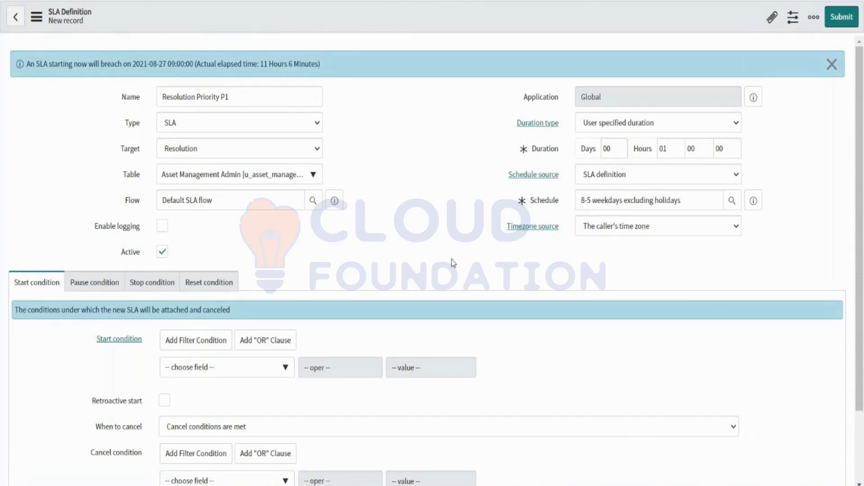
Examine the Timezone source choices in the SLA definition, keeping The caller's time zone selected.
scroll(453, 266, "down", 1)
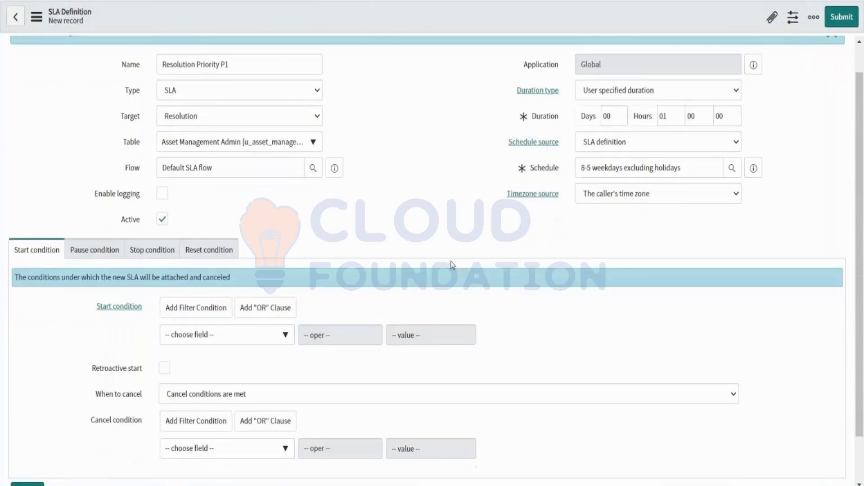
left_click(611, 184)
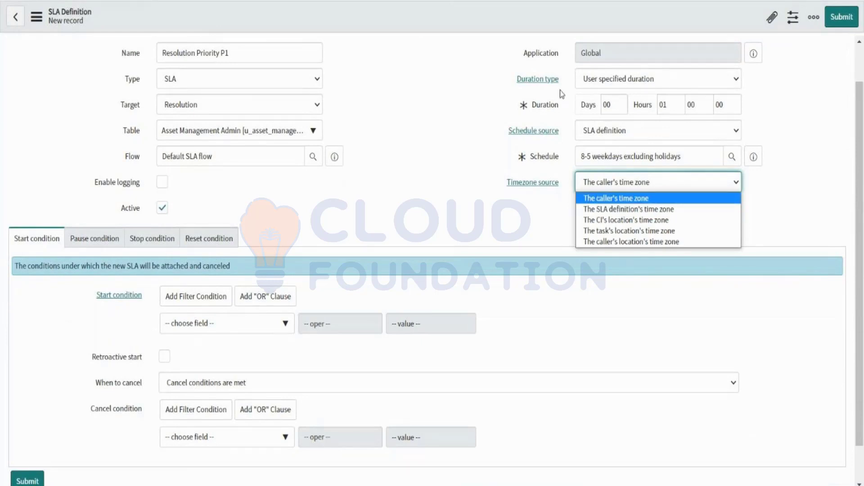
left_click(608, 87)
left_click(492, 91)
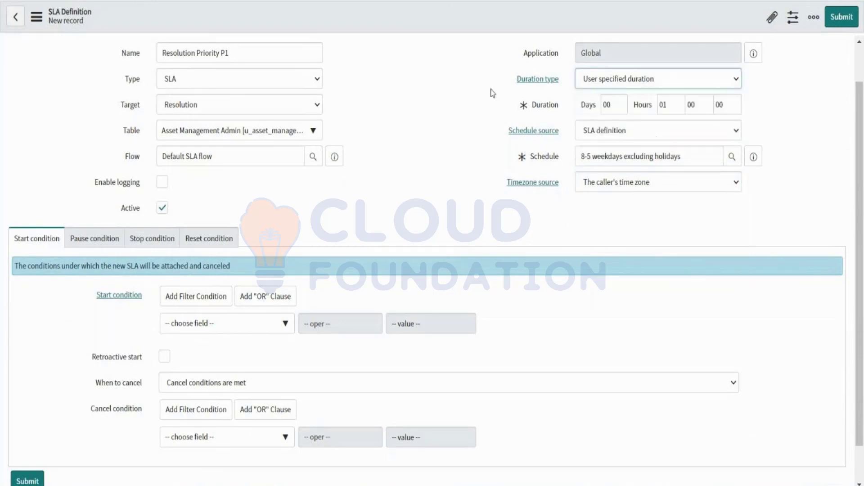
left_click(597, 184)
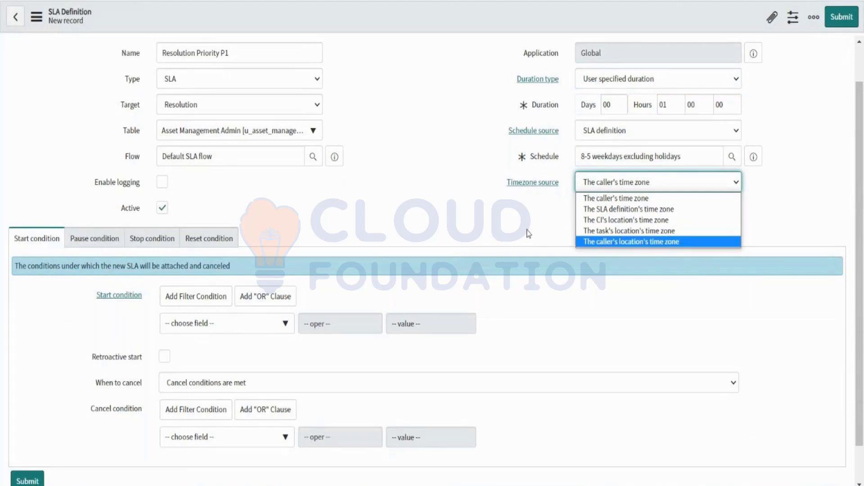
left_click(608, 200)
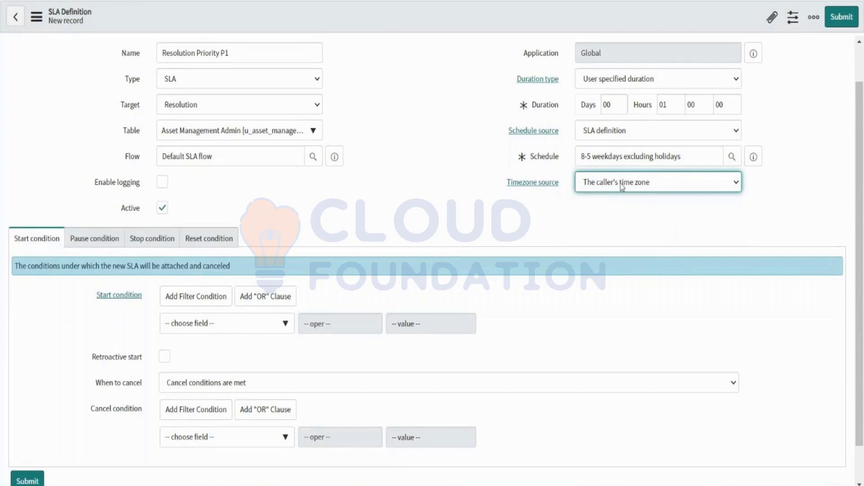
left_click(622, 186)
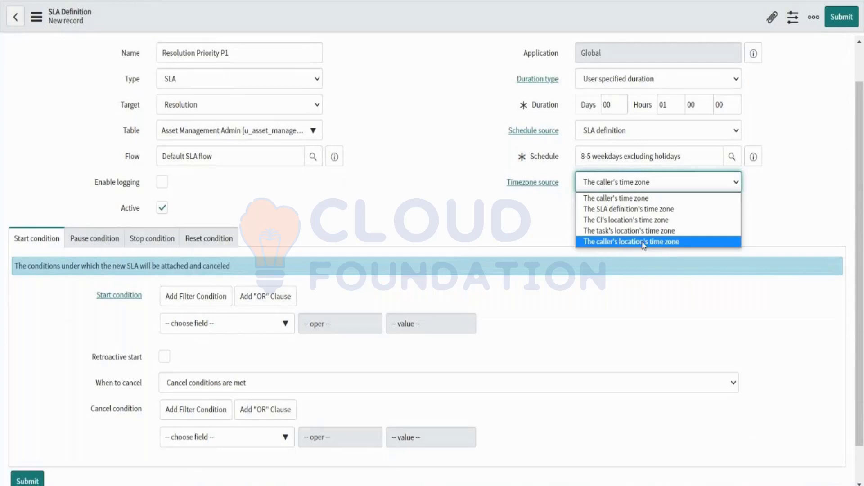
key("Up")
key("Up")
key("Up")
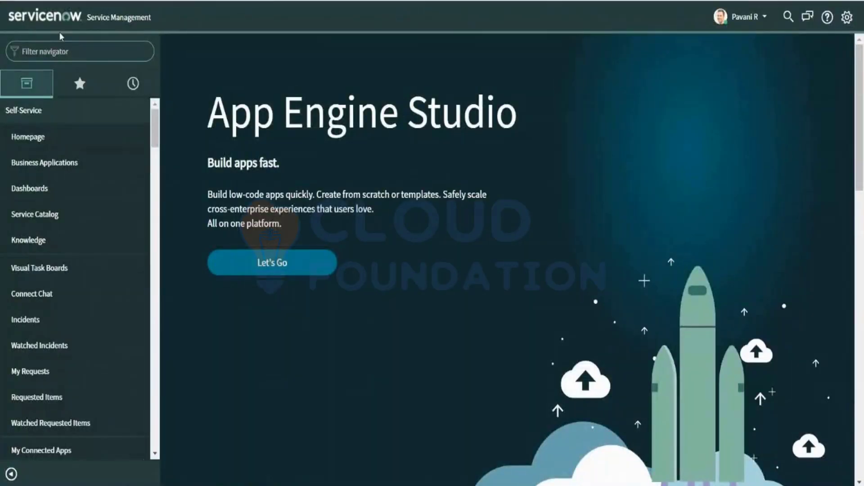
Open the Users list from the navigator with sys_user.LIST.
left_click(63, 49)
type("sys_user.LIST")
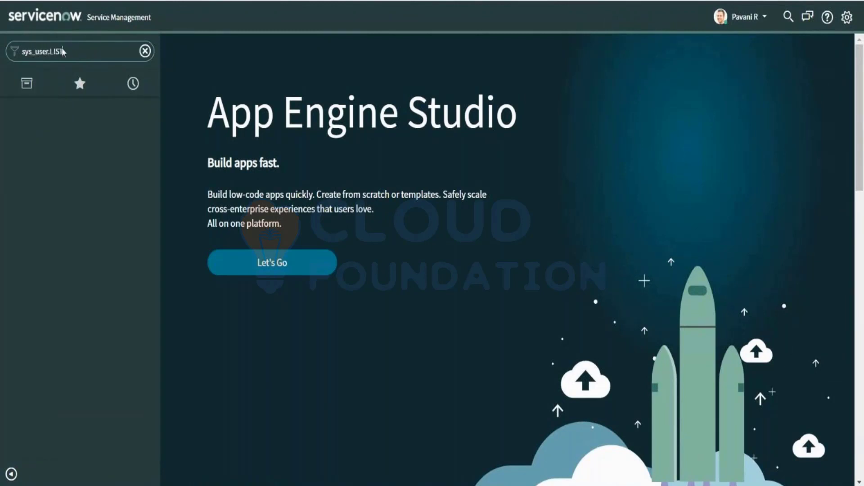
key("Return")
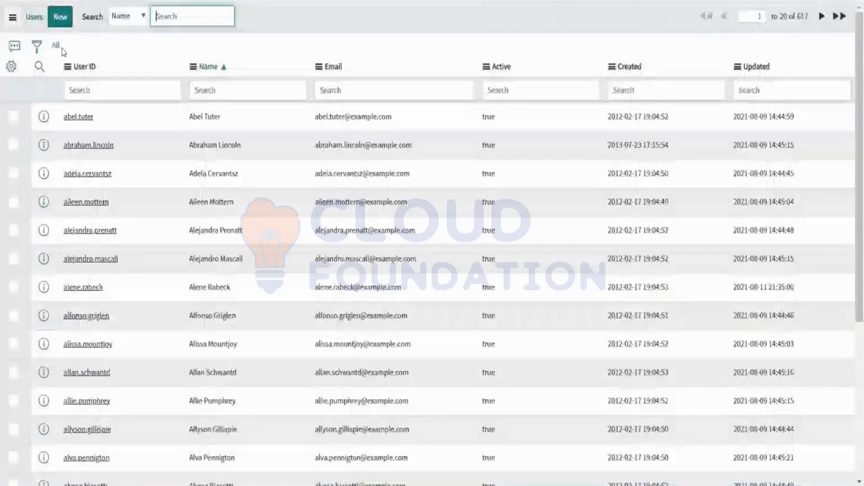
Try filtering the Users list with the caller's name in User ID, and clear the filter.
left_click(82, 90)
type("*Pavan")
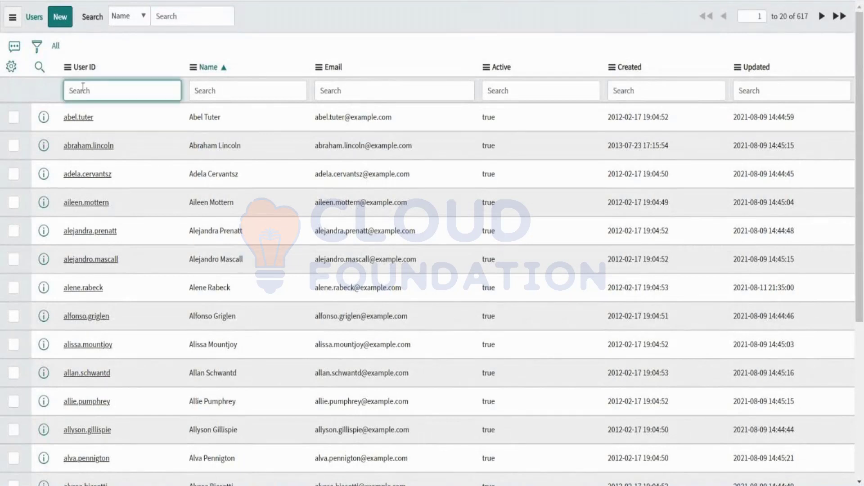
type("i")
key("Return")
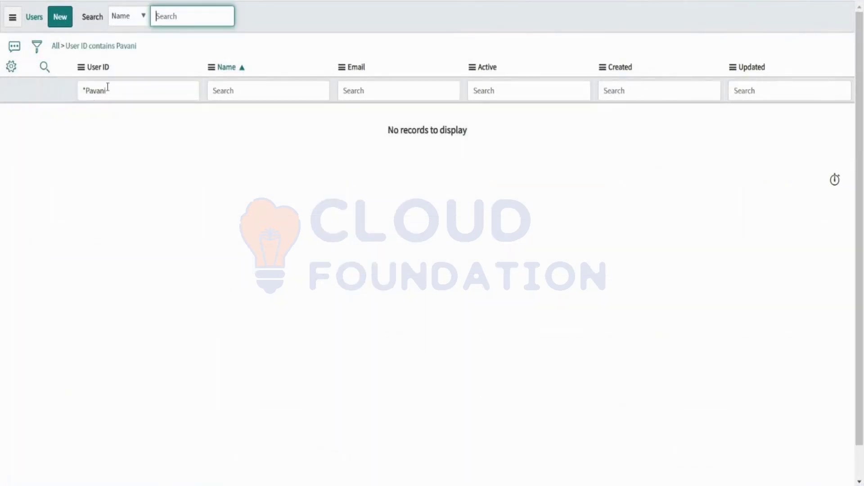
left_click(113, 90)
type(".R")
key("Return")
left_click(57, 47)
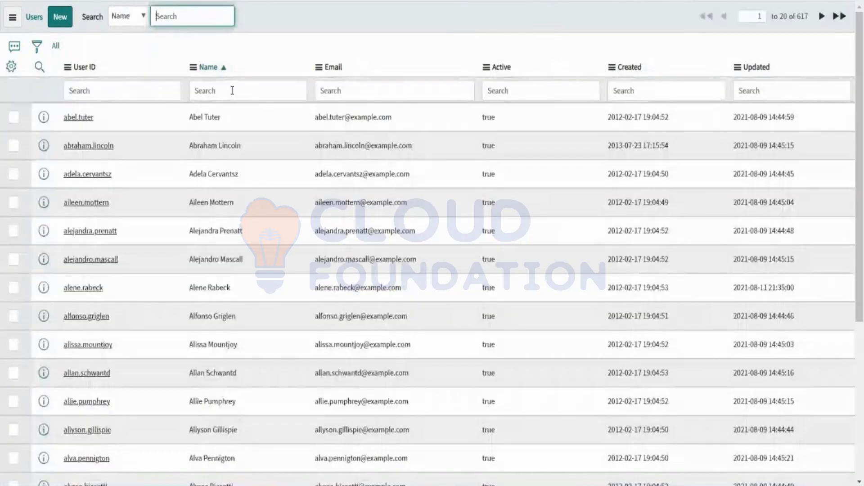
Filter the Users list by the caller's name in the Name column and examine the user record's Time zone and Location fields.
left_click(233, 91)
type("*Pavani")
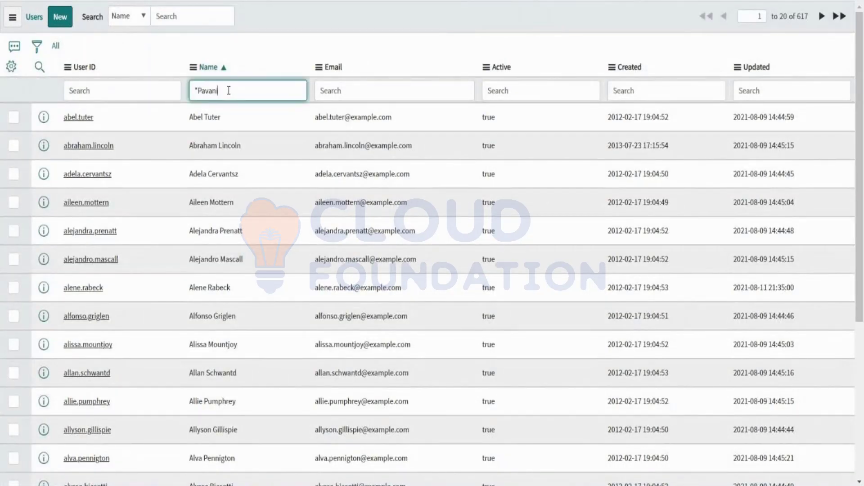
key("Return")
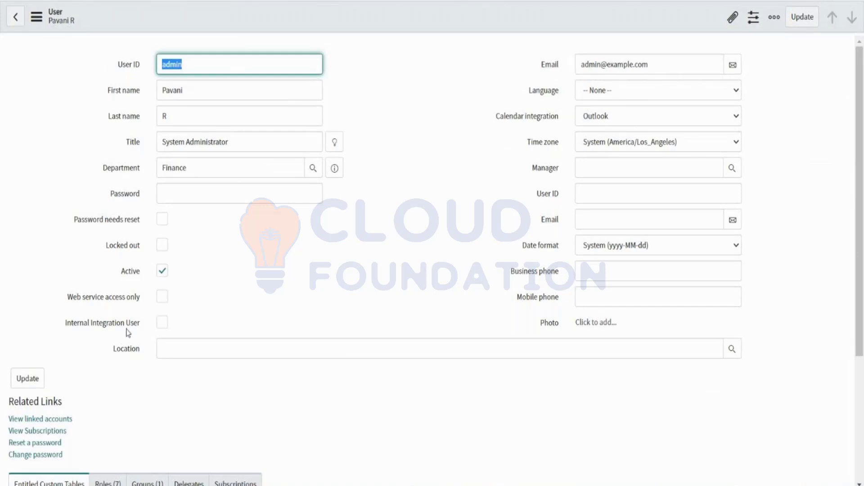
left_click(166, 340)
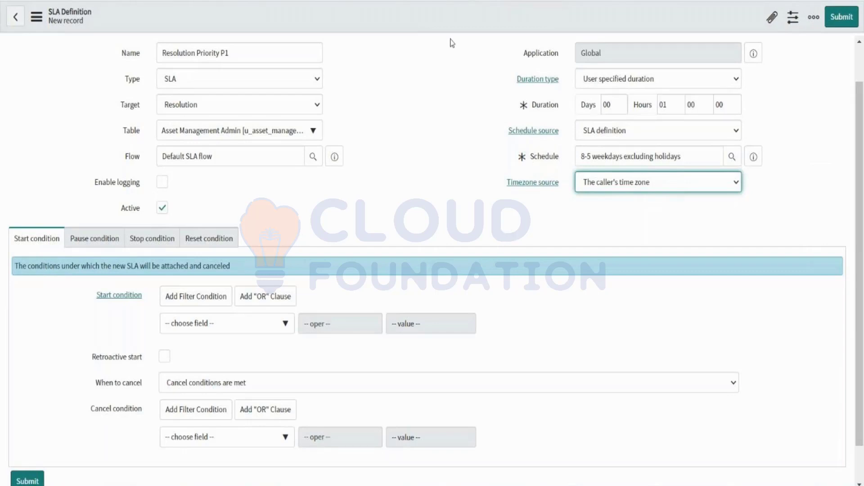
Return to the new SLA definition and set its first start condition to Active is true.
left_click(674, 104)
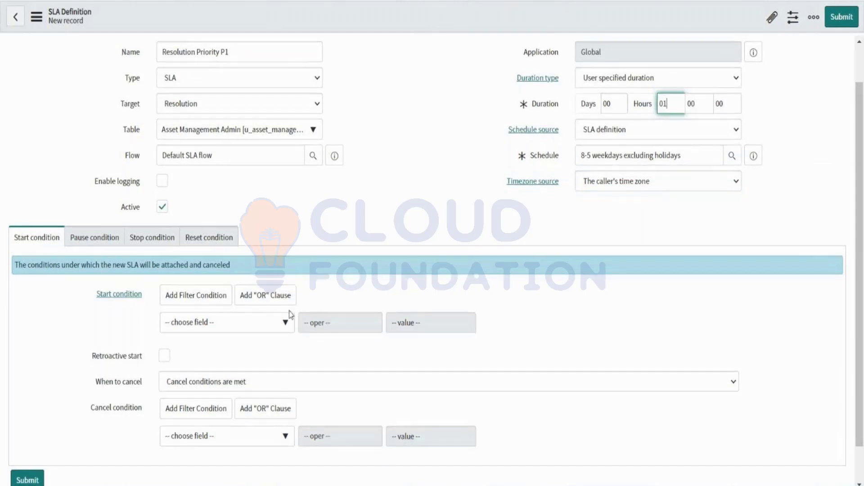
scroll(290, 314, "down", 1)
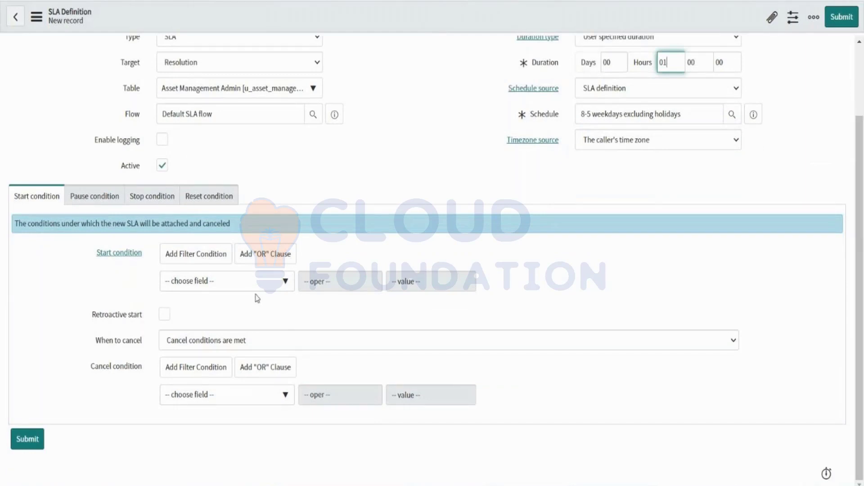
left_click(241, 286)
type("A")
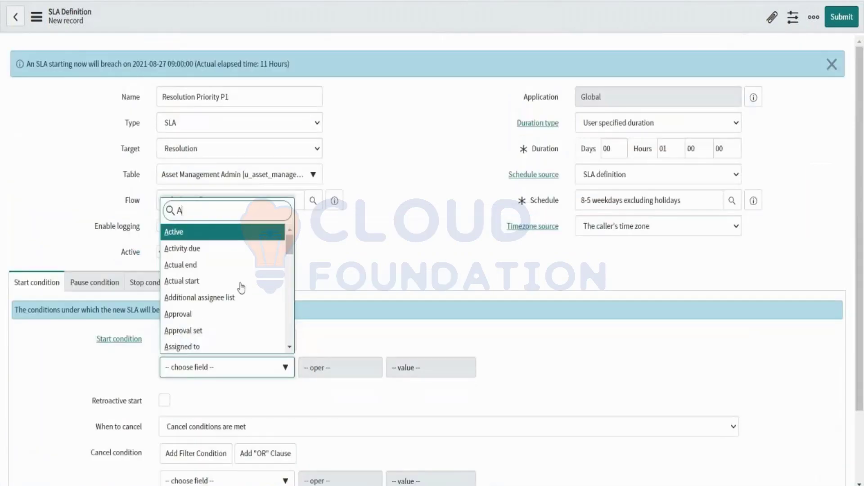
type("c")
left_click(185, 249)
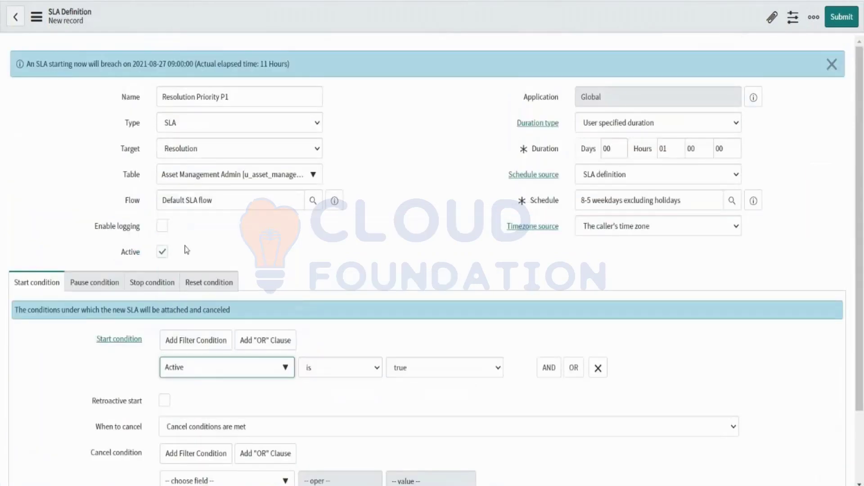
Add an AND start condition requiring Priority is 1 - Critical.
left_click(552, 366)
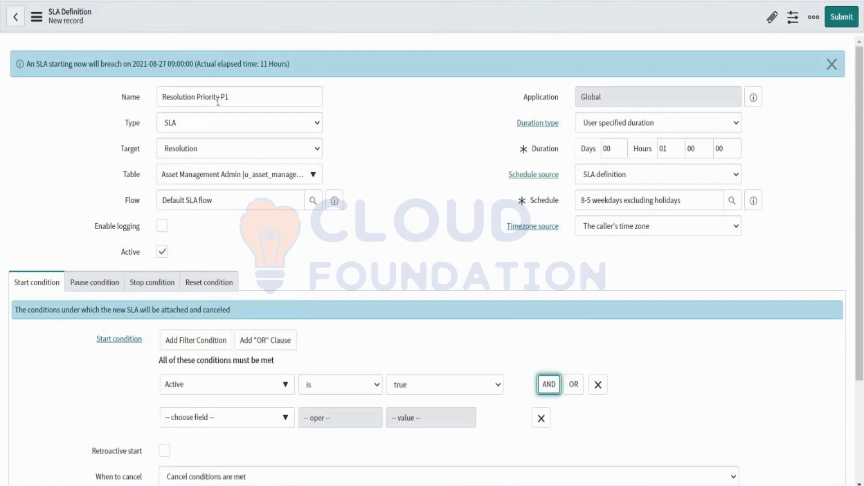
left_click_drag(219, 99, 233, 99)
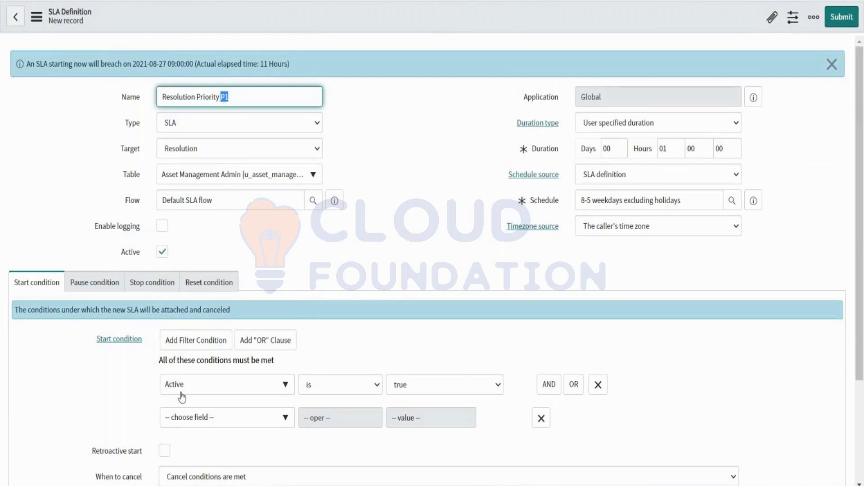
left_click(179, 418)
type("Prip")
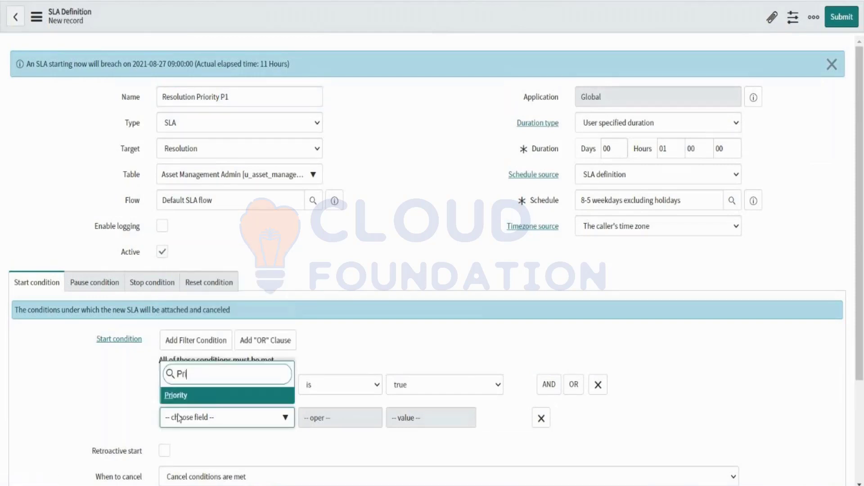
key("BackSpace")
type("o")
key("Return")
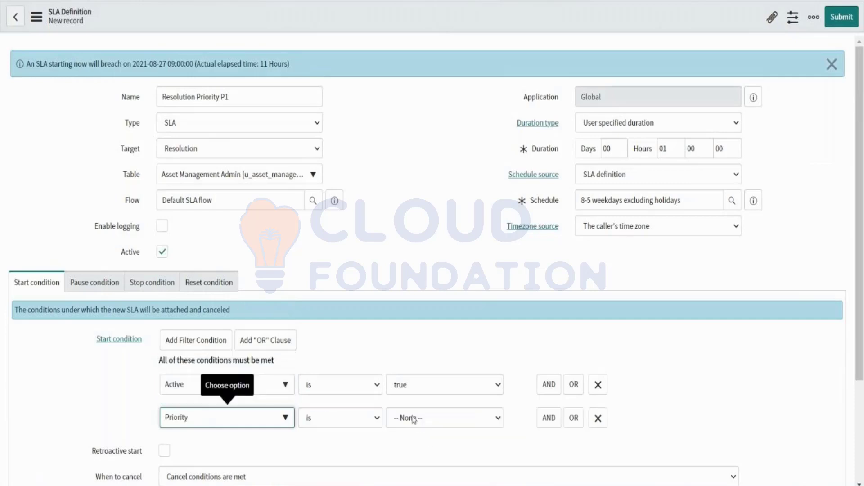
left_click(414, 419)
key("Down")
key("Return")
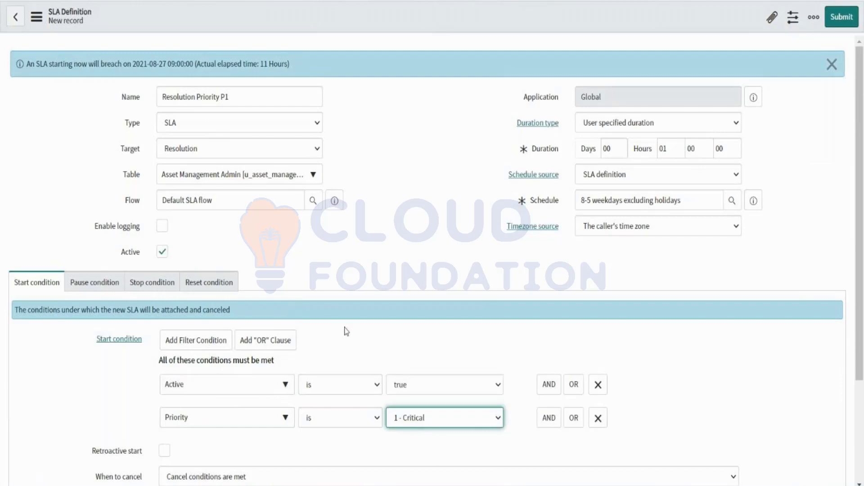
Enable Retroactive start to inspect its Set start to and Retroactive pause options, and disable it again.
scroll(346, 331, "down", 3)
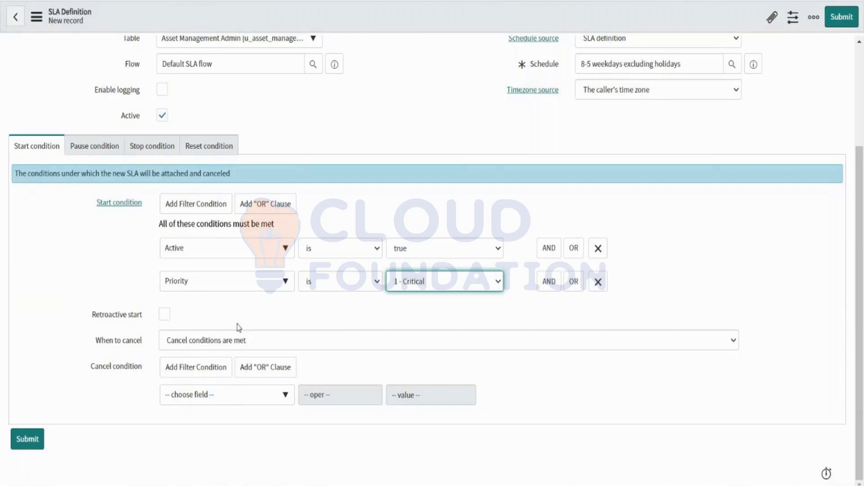
left_click(165, 314)
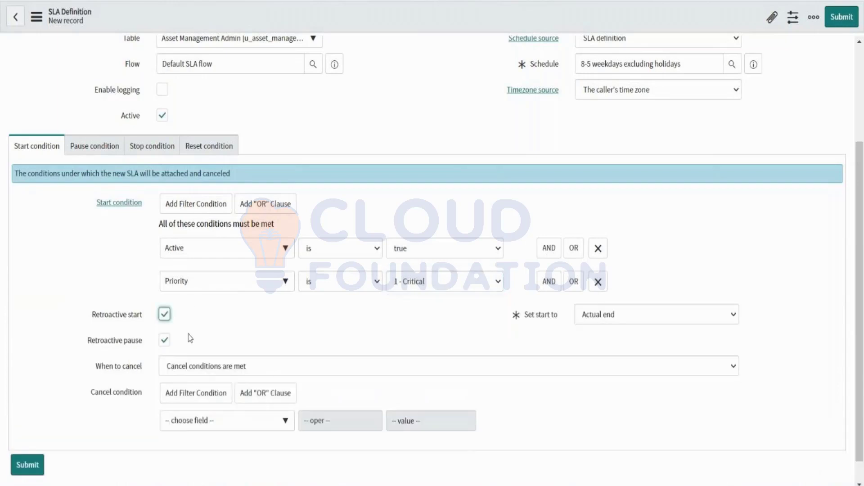
left_click(165, 315)
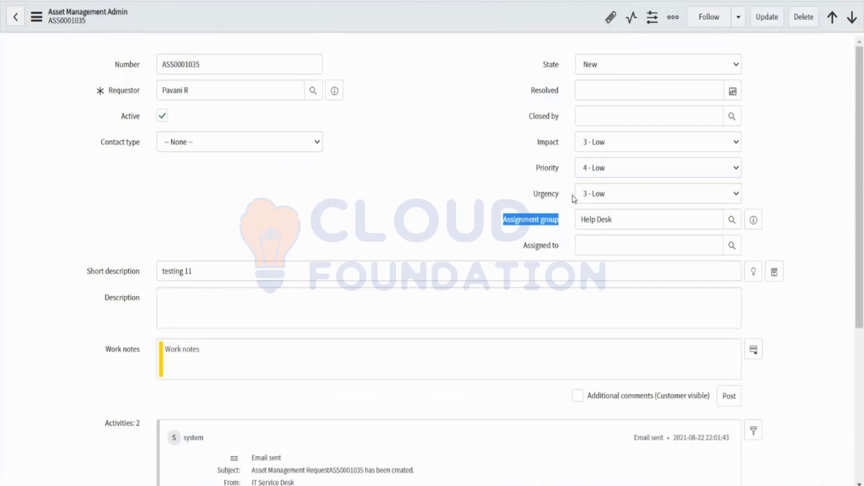
Examine the Priority choices on the Asset Management Admin record and compare the P1 in the SLA definition's name with its start conditions.
left_click(584, 175)
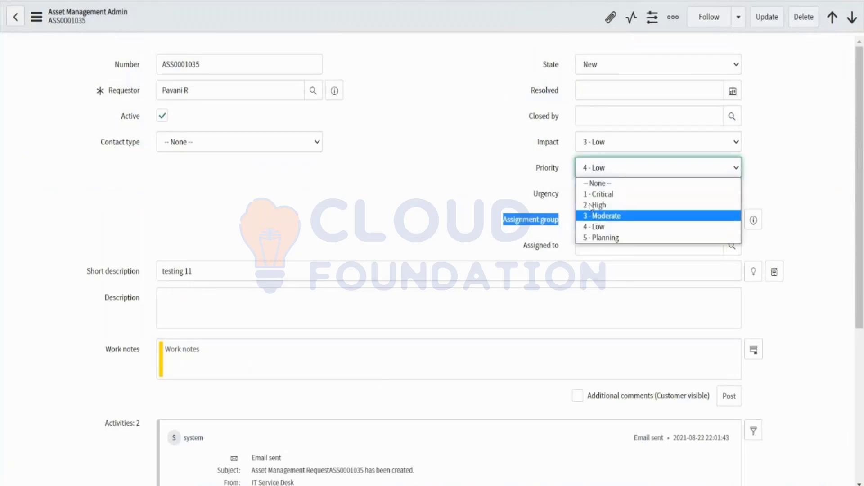
key("Escape")
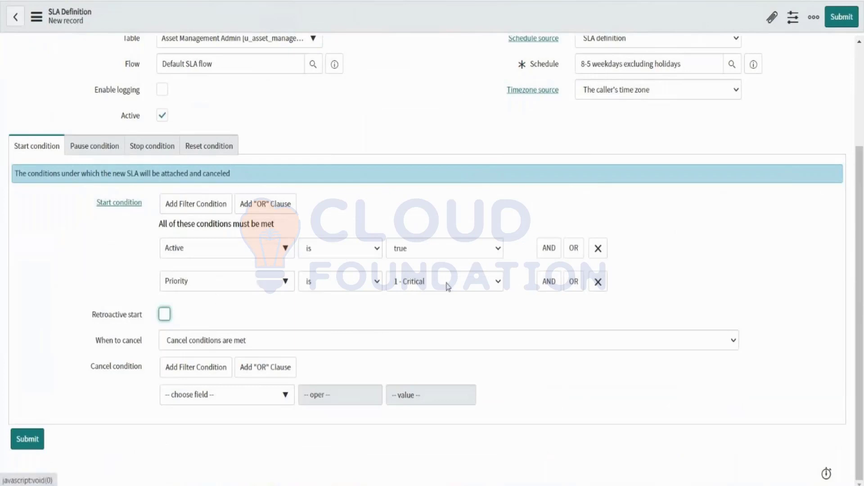
left_click_drag(230, 96, 222, 97)
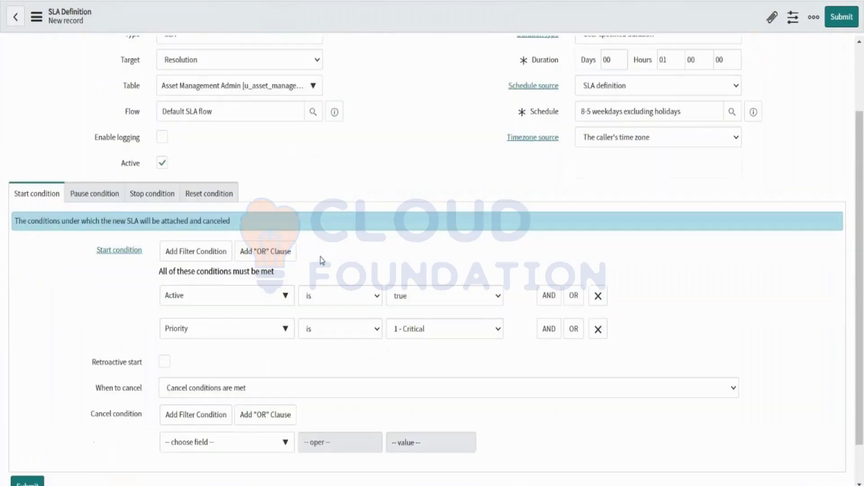
left_click(232, 97)
left_click_drag(233, 97, 218, 97)
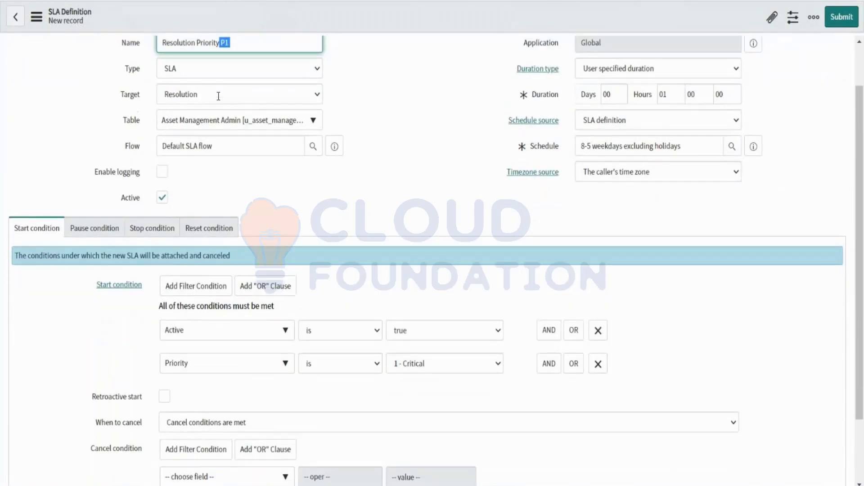
left_click(232, 58)
left_click_drag(232, 59, 221, 59)
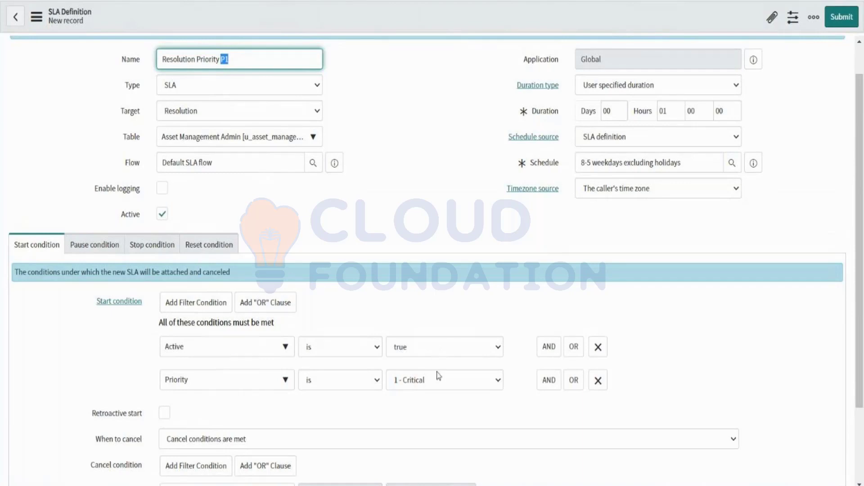
left_click(239, 59)
left_click_drag(220, 59, 231, 59)
left_click(251, 212)
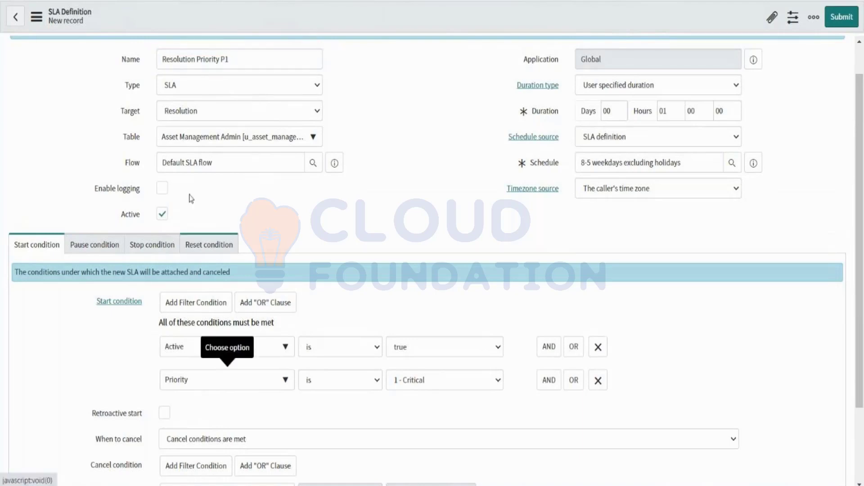
triple_click(236, 63)
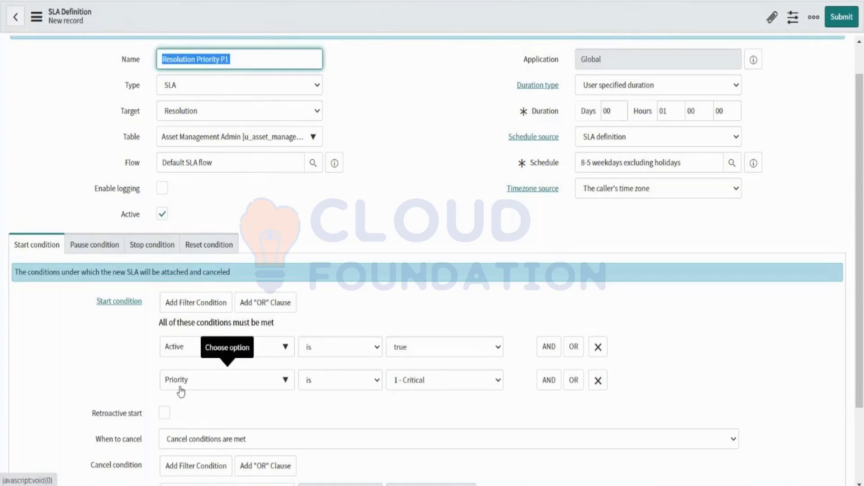
Enable Retroactive start for the SLA definition's start condition.
left_click(163, 415)
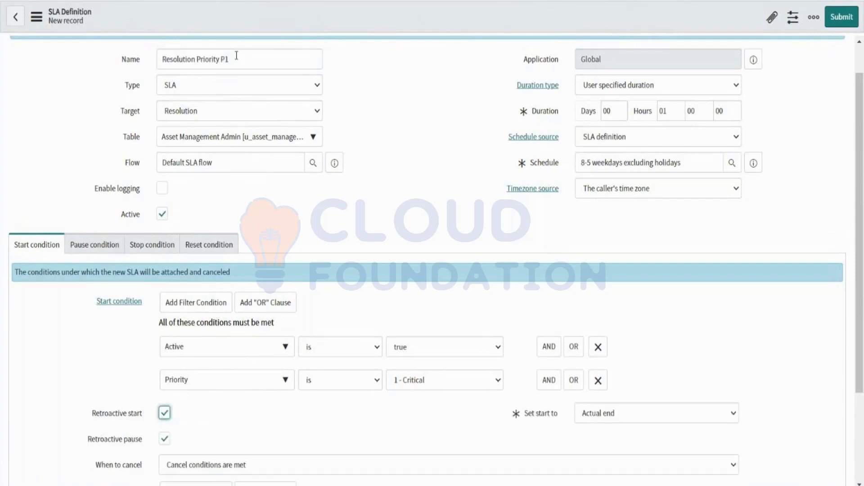
left_click_drag(235, 55, 169, 54)
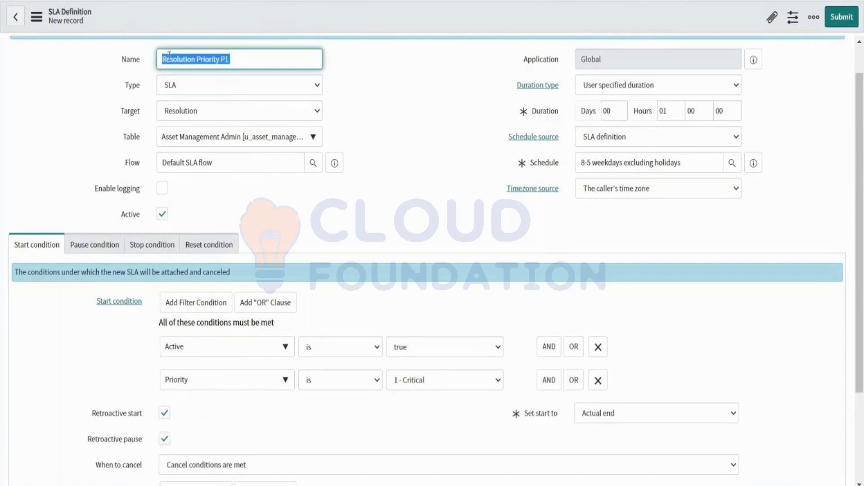
left_click(246, 63)
double_click(223, 57)
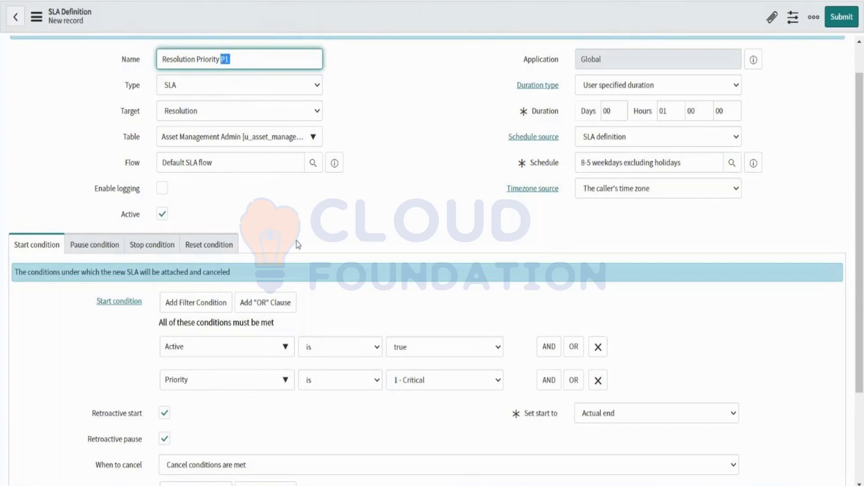
scroll(297, 245, "down", 1)
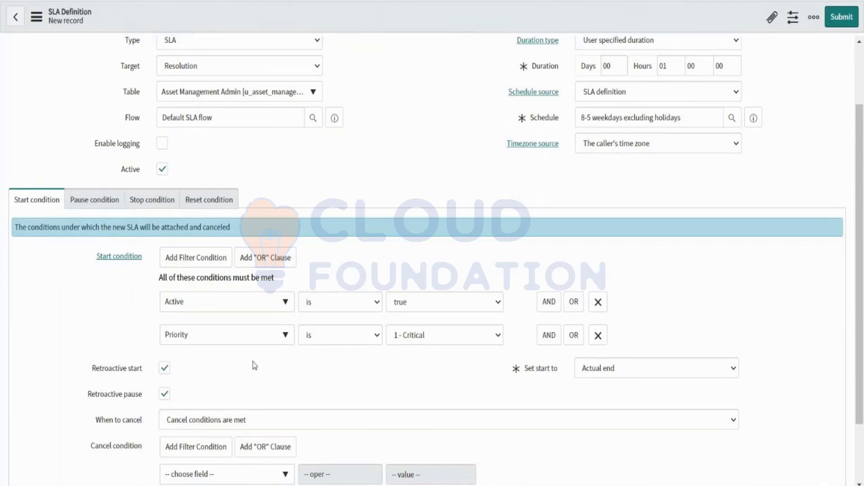
scroll(255, 366, "down", 1)
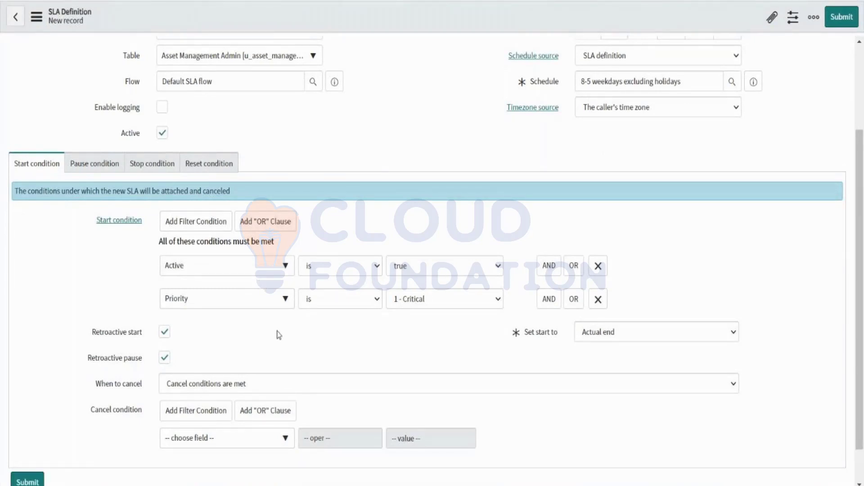
Set When to cancel to Start conditions are not met, and Set start to to Created.
left_click(242, 386)
left_click(214, 399)
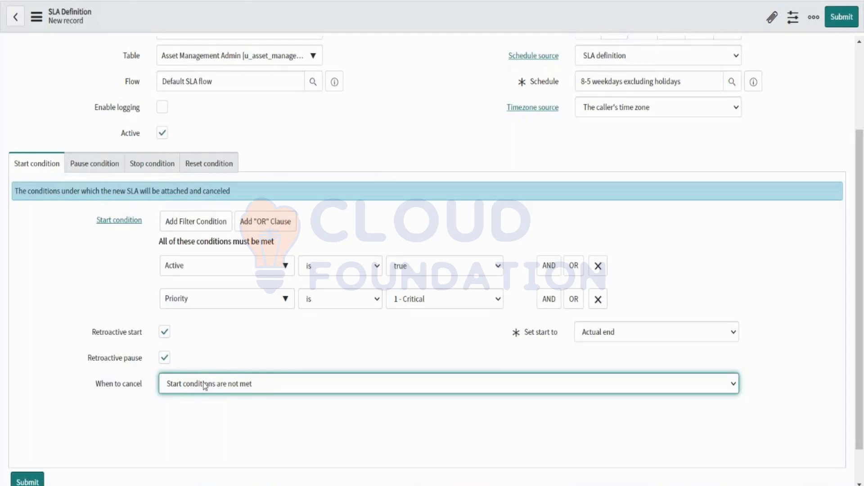
left_click(597, 338)
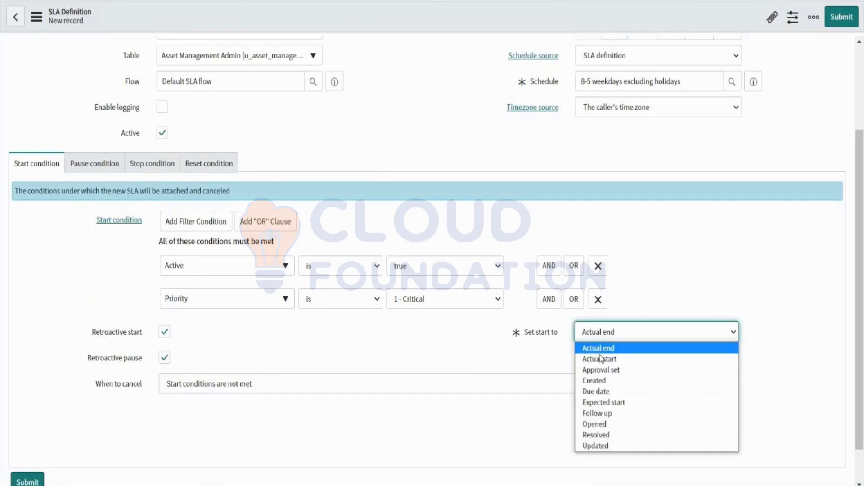
left_click(598, 382)
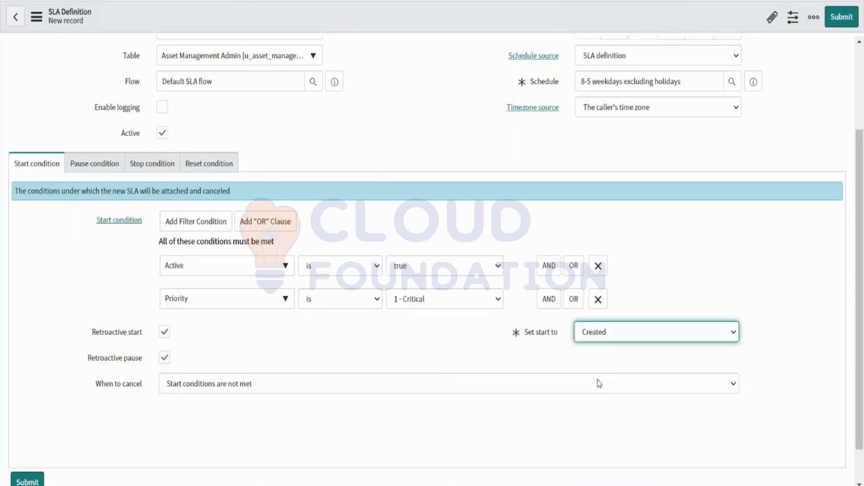
scroll(240, 234, "up", 1)
scroll(240, 234, "up", 2)
double_click(226, 98)
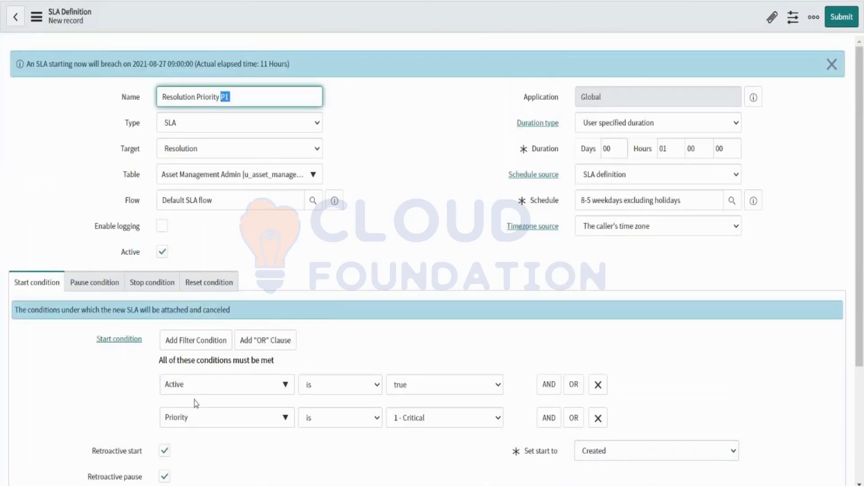
Choose State as the field of the SLA's pause condition with the operator is, and inspect the available state values.
scroll(195, 404, "down", 2)
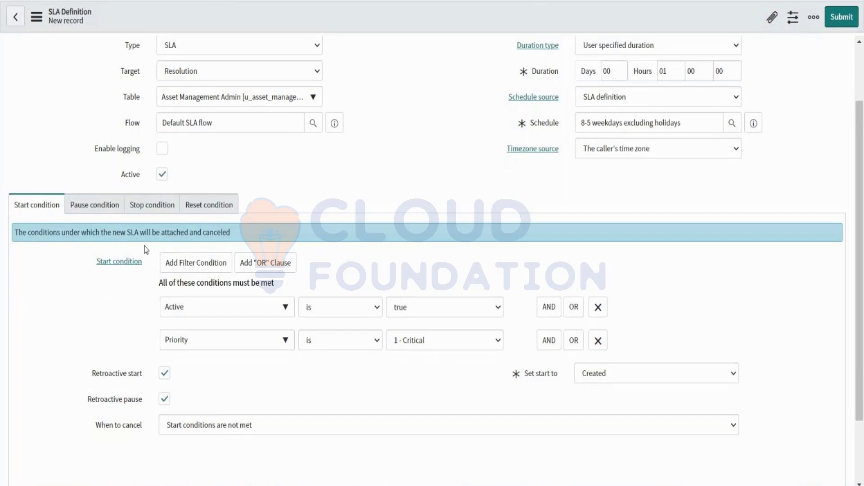
left_click(82, 211)
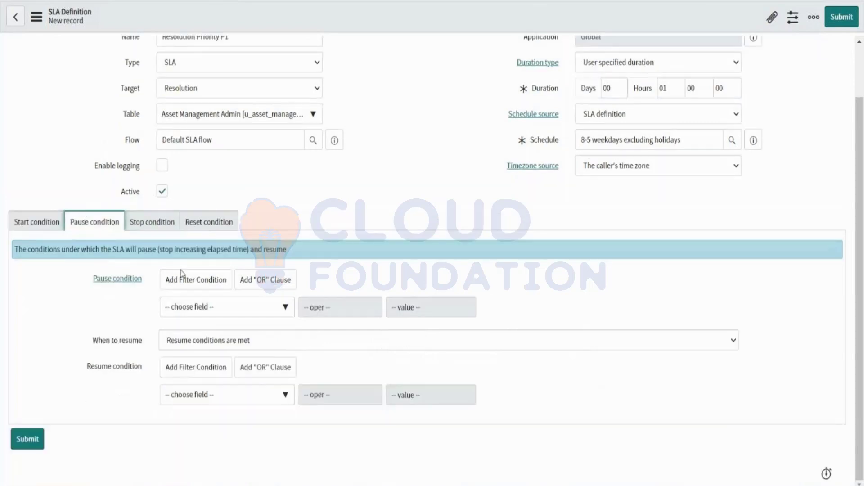
left_click(196, 308)
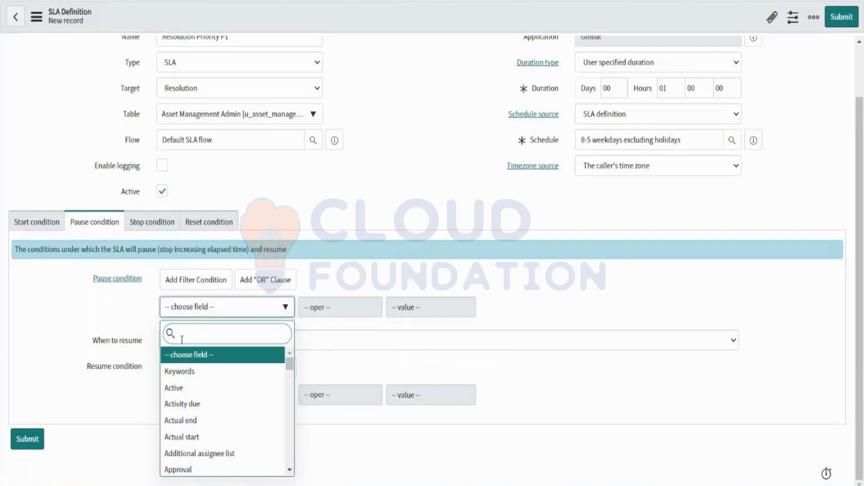
type("stat")
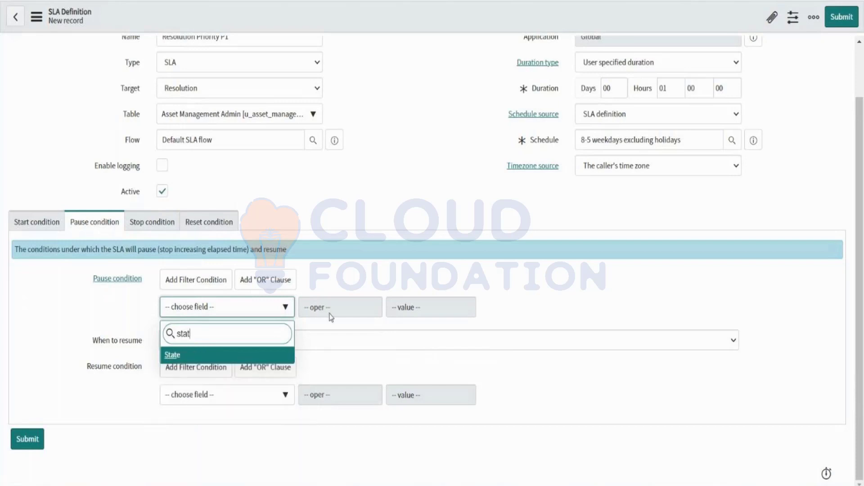
left_click(176, 360)
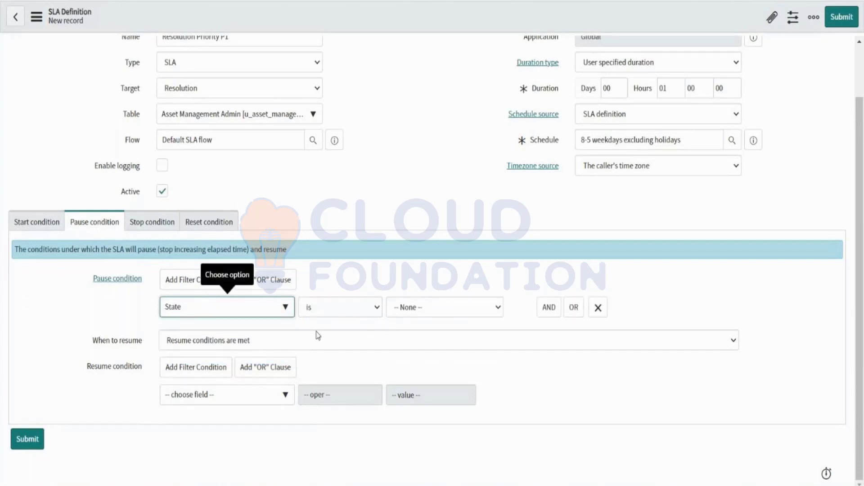
left_click(398, 308)
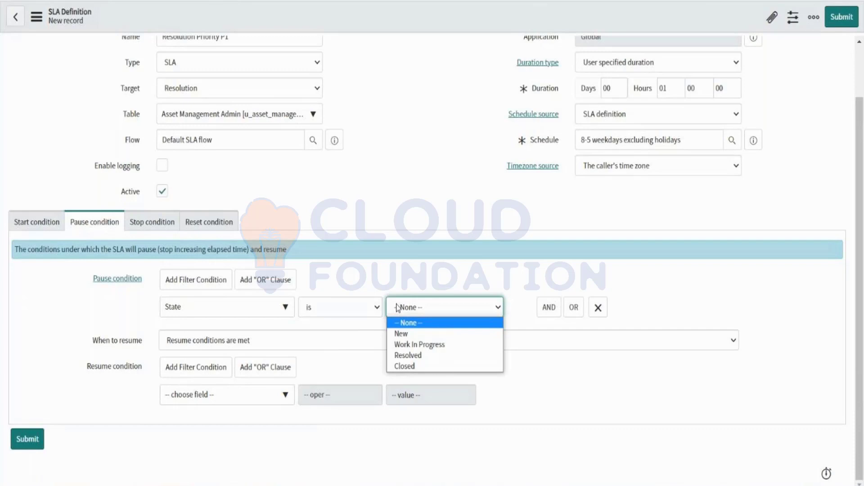
left_click(388, 271)
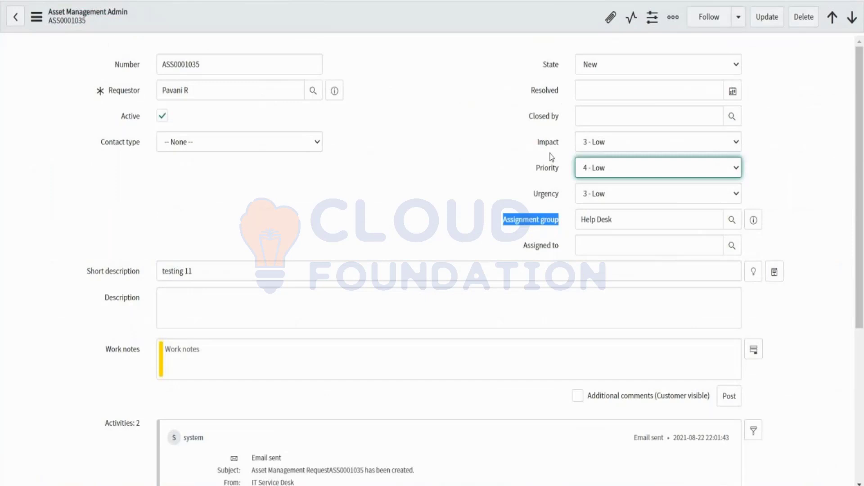
Review the Priority and State choices on the Asset Management Admin record and reload its page.
left_click(592, 169)
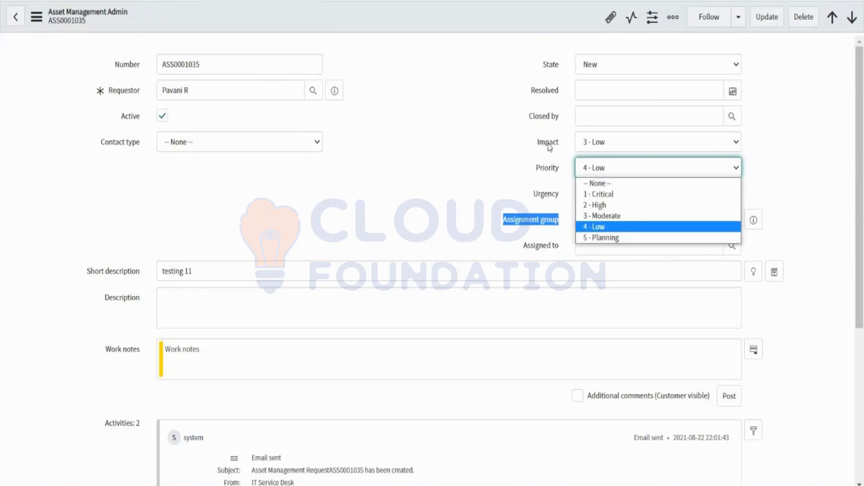
left_click(444, 197)
left_click_drag(444, 197, 592, 73)
left_click(593, 64)
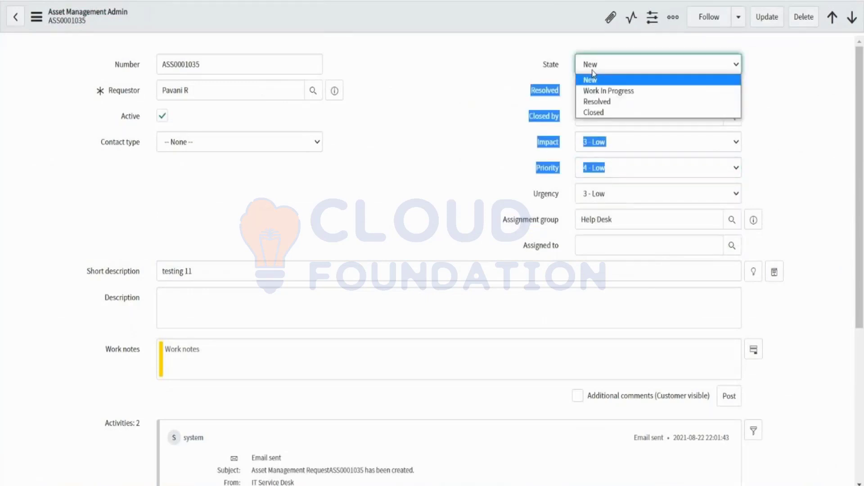
left_click(592, 77)
right_click(555, 1)
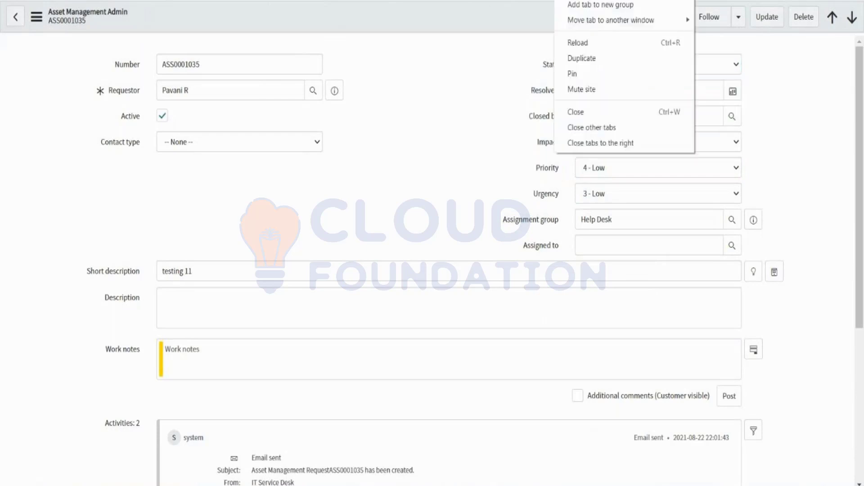
left_click(585, 45)
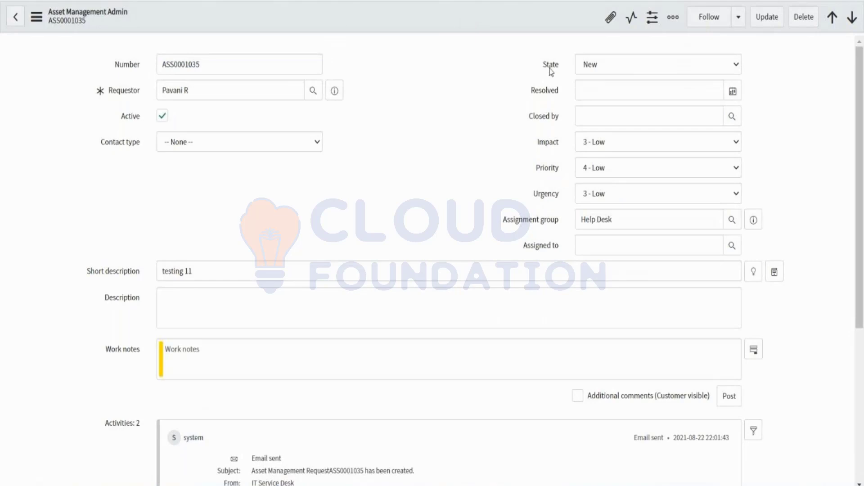
Open the dictionary entry of the record's State field and show its list of choices.
right_click(550, 68)
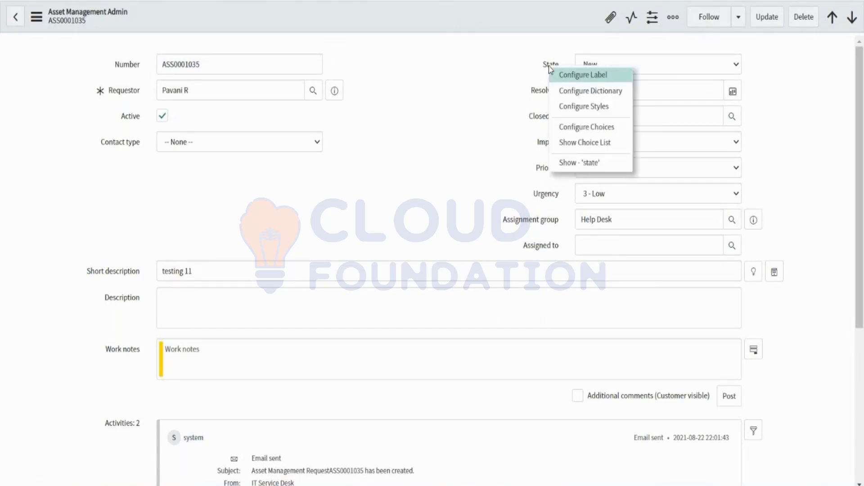
left_click(583, 92)
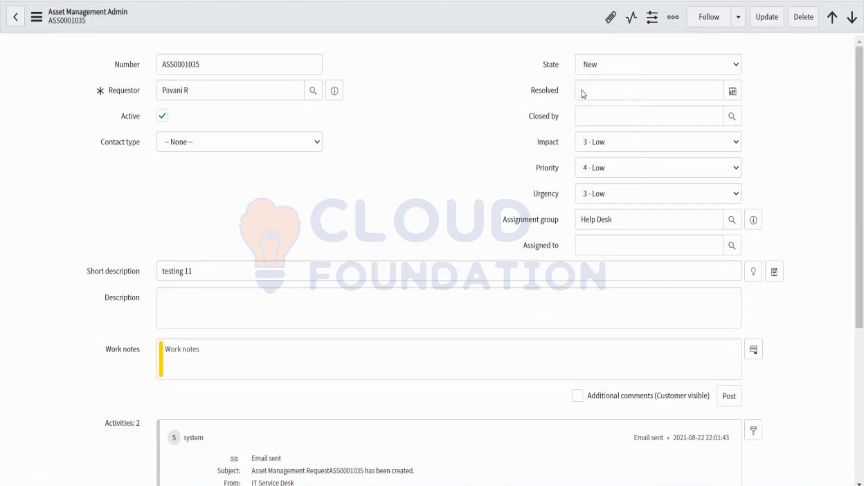
left_click(605, 68)
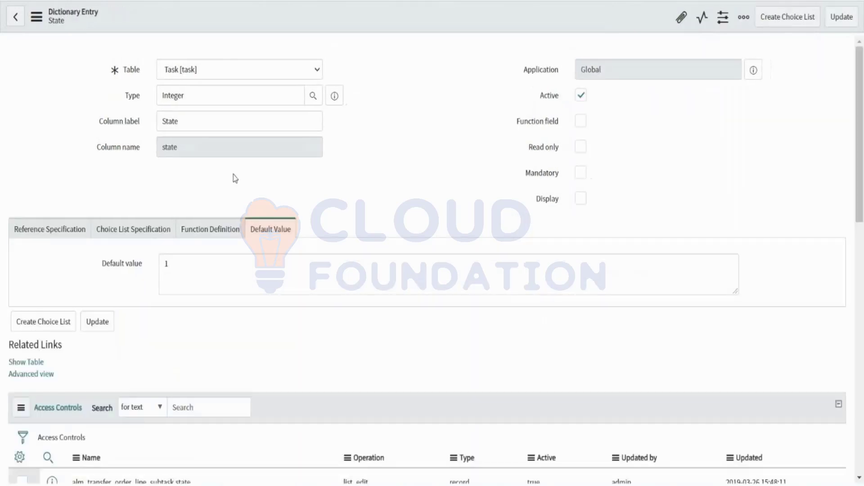
scroll(239, 363, "down", 5)
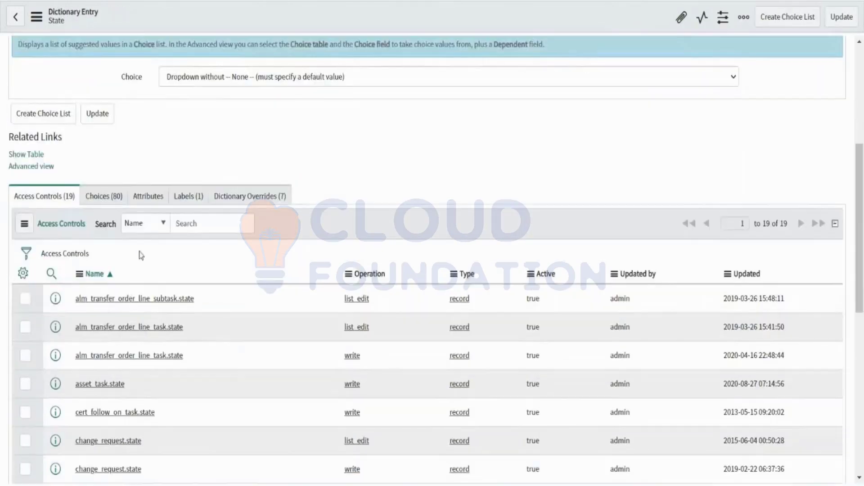
scroll(353, 368, "down", 3)
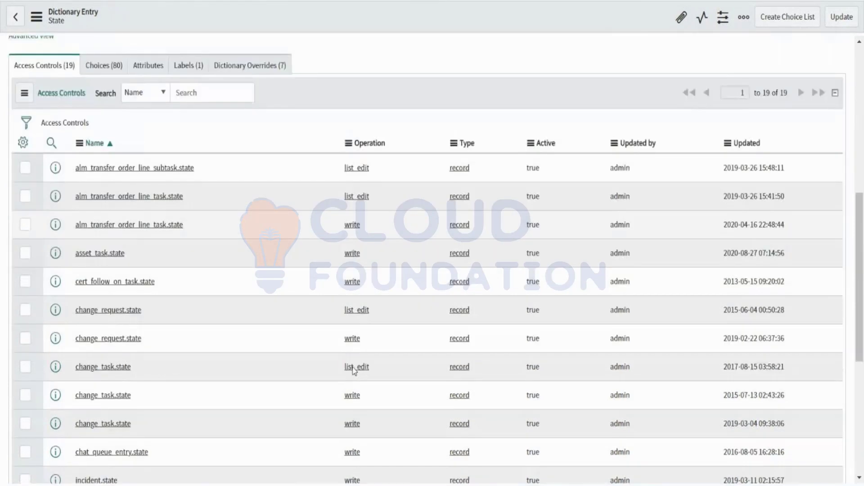
scroll(353, 370, "up", 1)
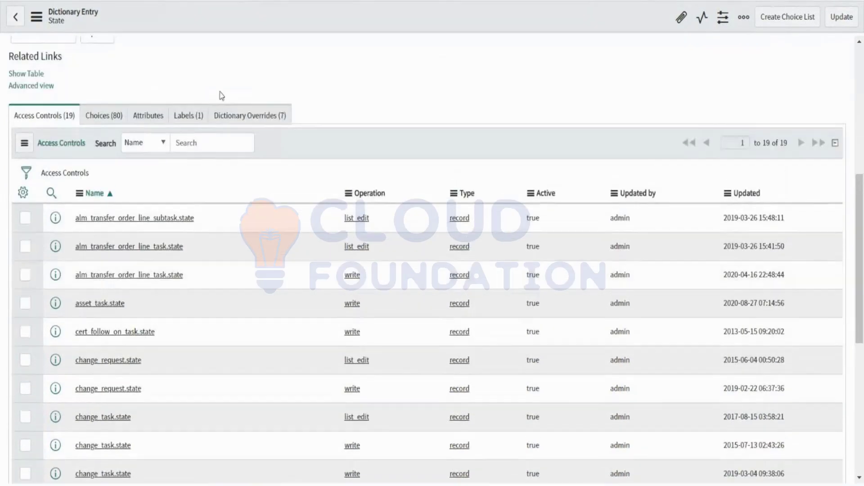
left_click(106, 116)
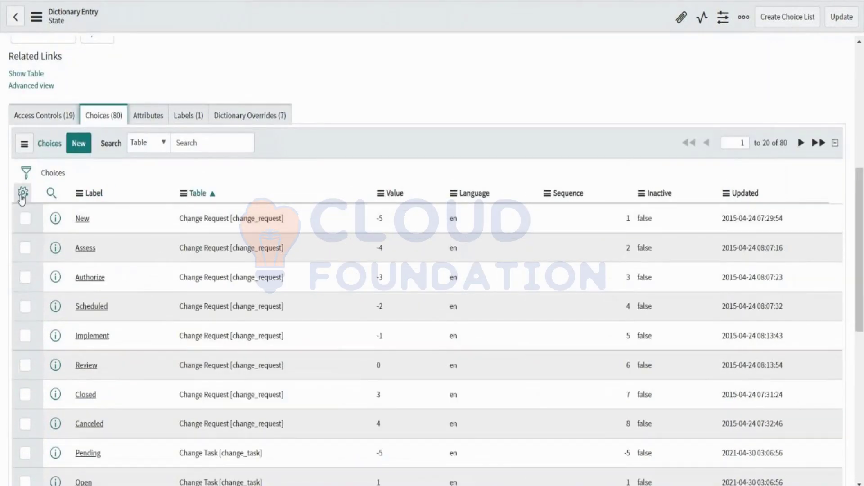
Filter the State field's choices to those whose table contains u_ass.
left_click(48, 197)
left_click(188, 218)
type("u_ass")
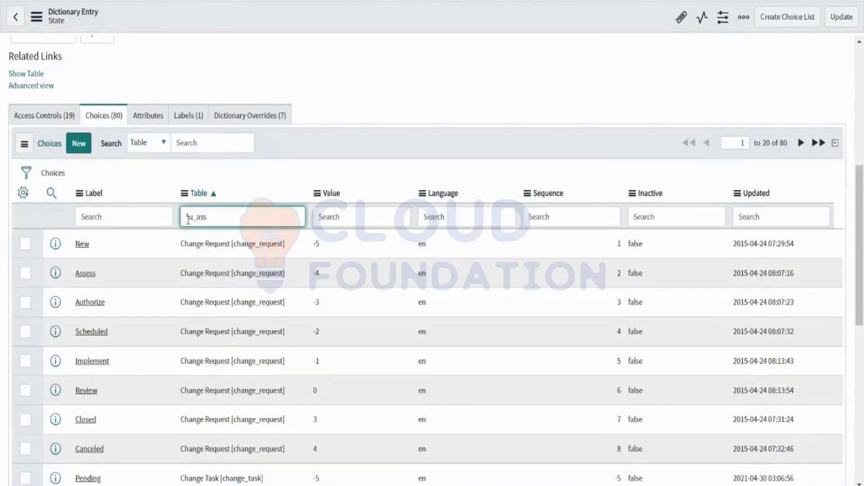
key("Return")
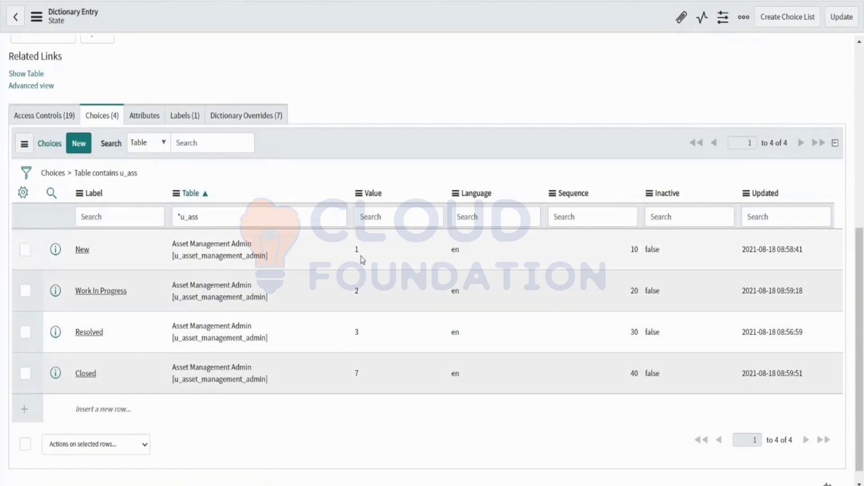
left_click(364, 337)
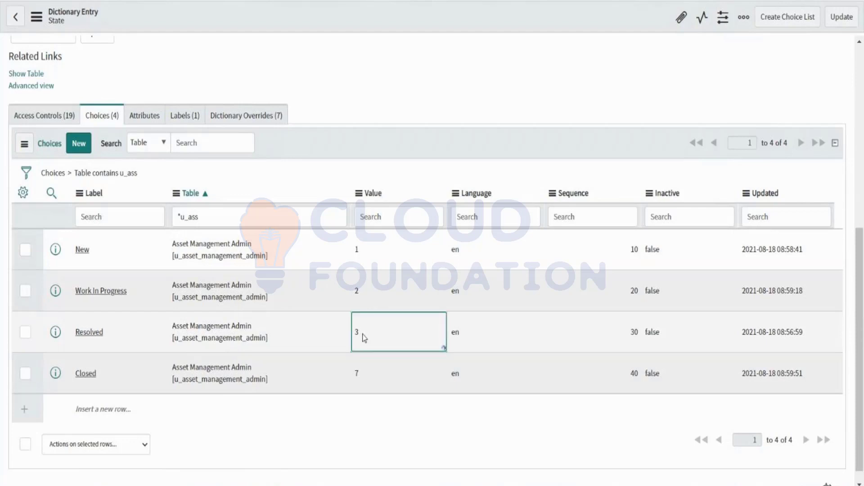
left_click(364, 336)
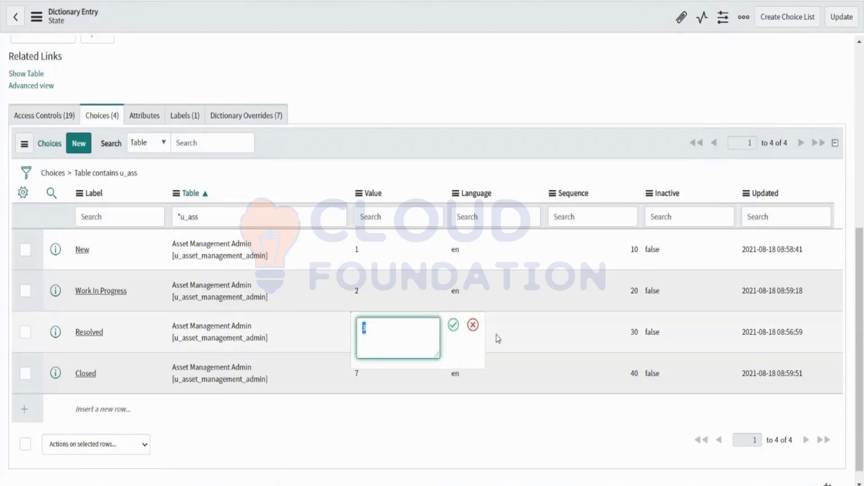
left_click(472, 325)
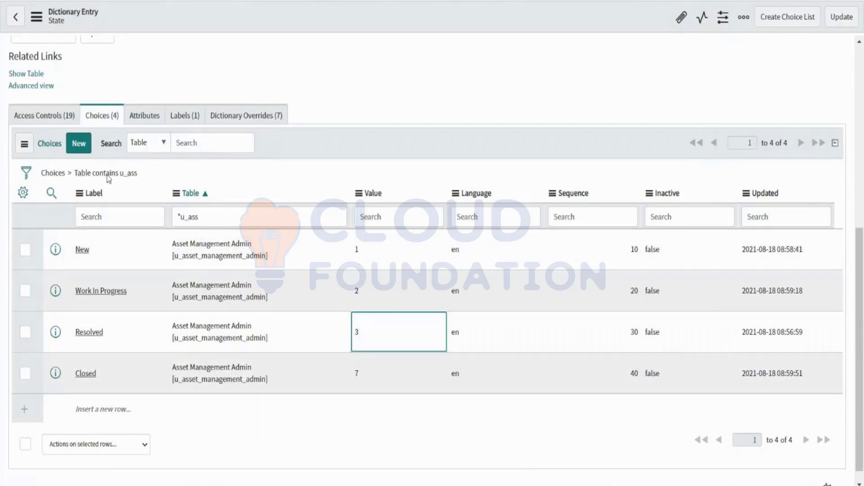
Insert a new choice labelled On Hold at the end of the State field's choice list.
left_click(118, 409)
type("On Hold")
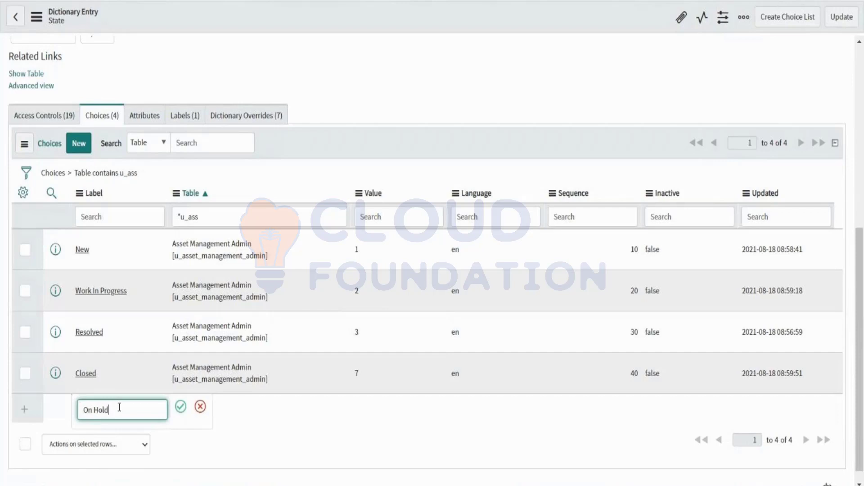
left_click(184, 409)
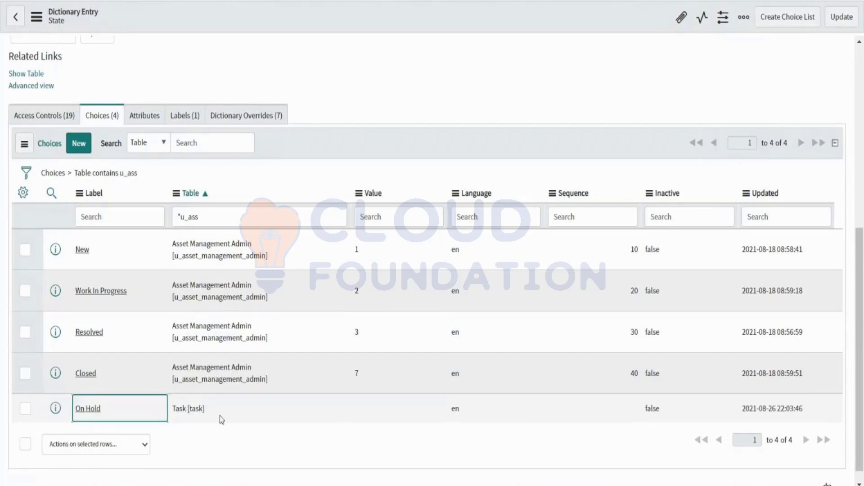
Set the On Hold choice's value to 8 and its sequence to 25.
triple_click(221, 419)
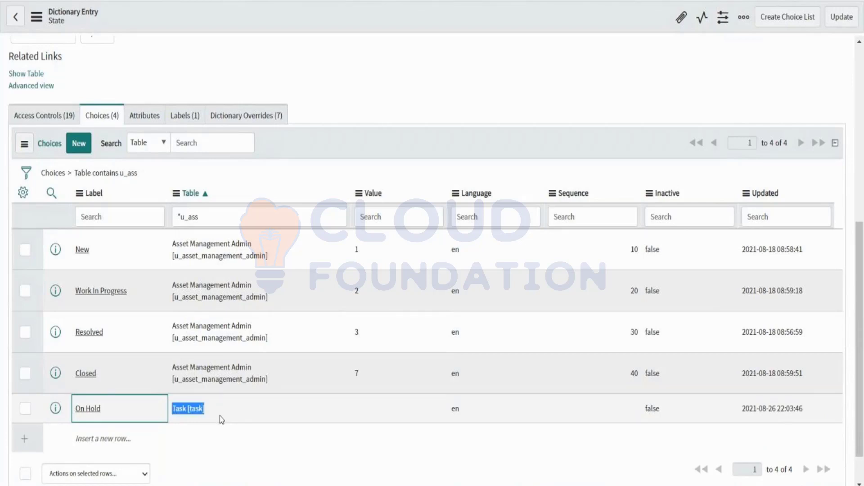
left_click(363, 405)
left_click(364, 405)
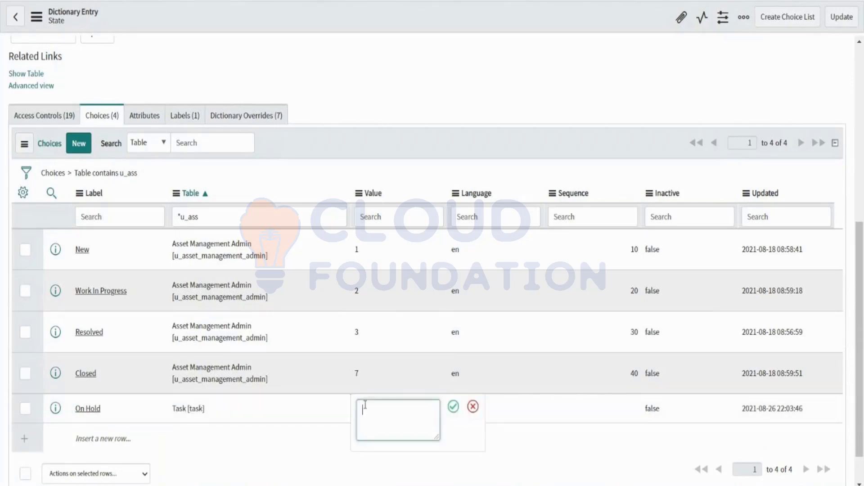
type("8")
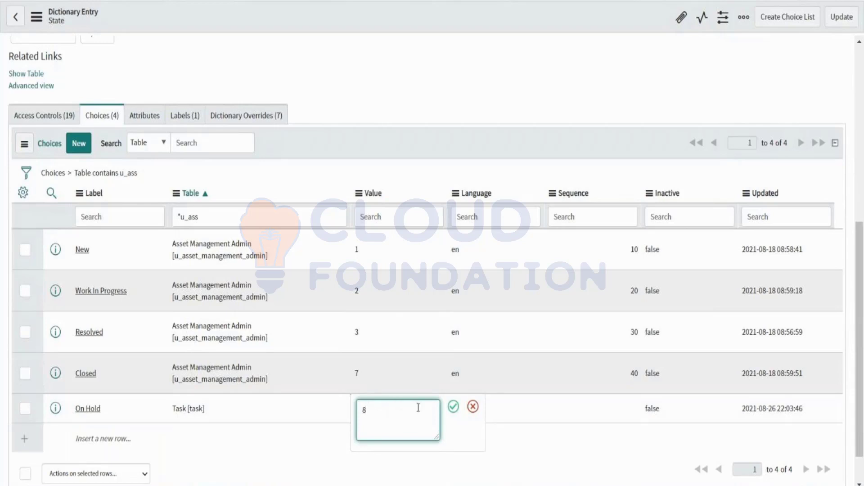
left_click(453, 407)
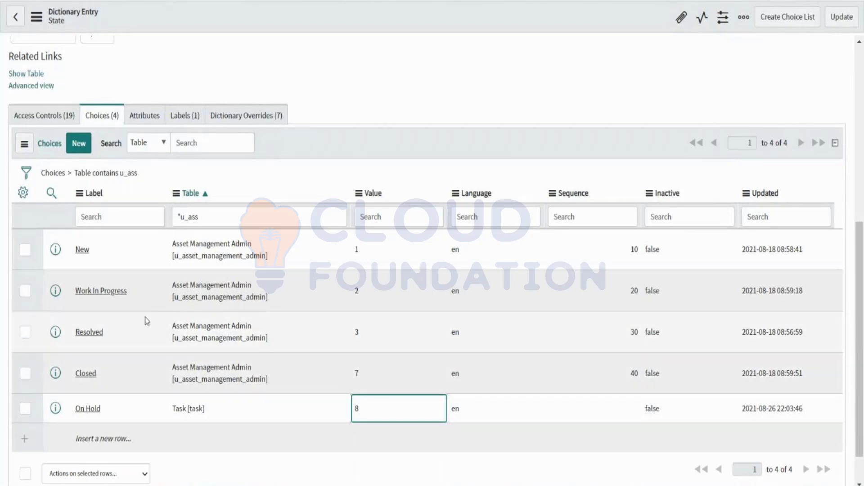
left_click(618, 412)
left_click(618, 413)
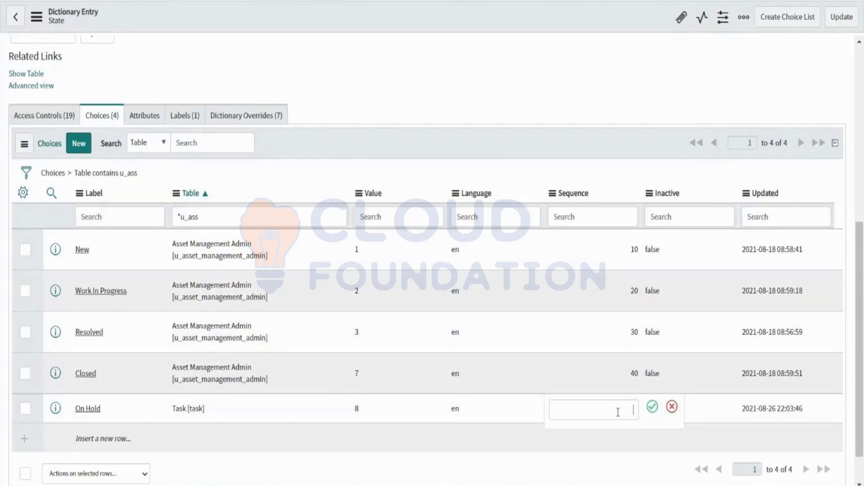
type("25")
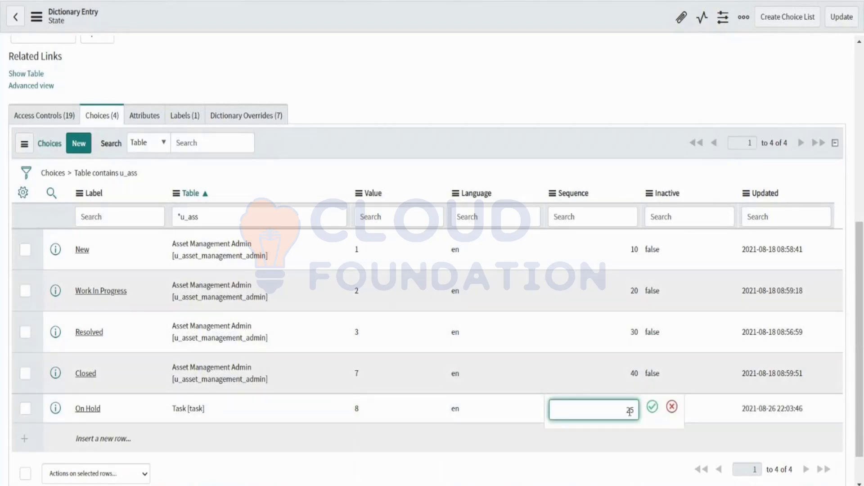
left_click(652, 407)
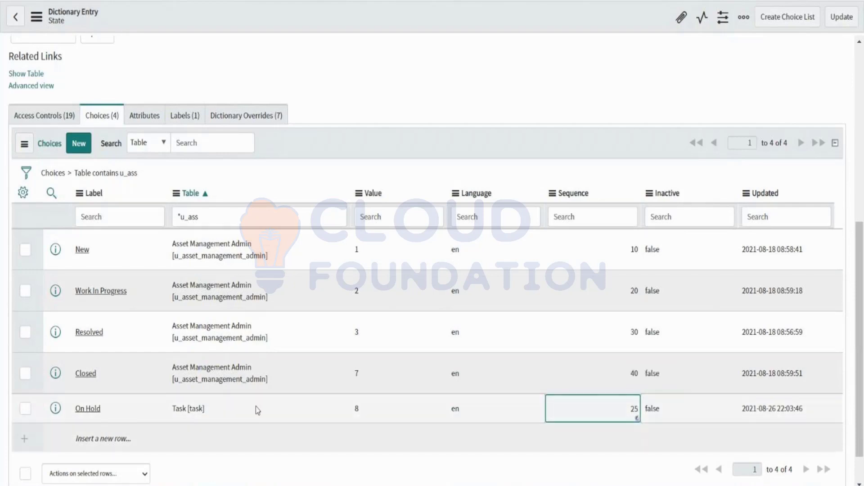
Open the On Hold choice record, change its table to Asset Management Admin [u_asset_management_admin], and save the record.
double_click(238, 412)
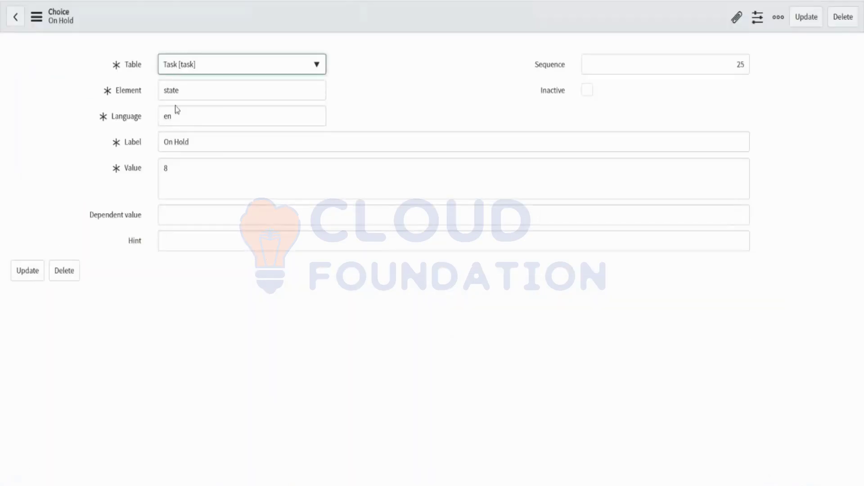
left_click(191, 71)
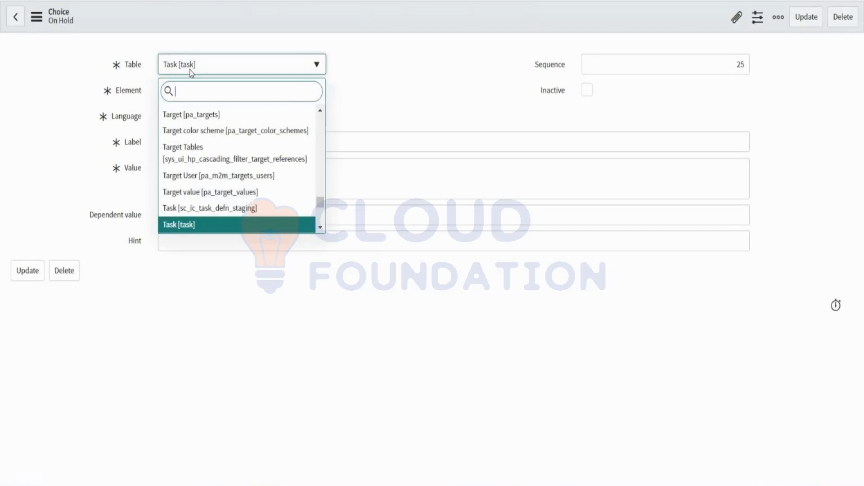
type("u_ass")
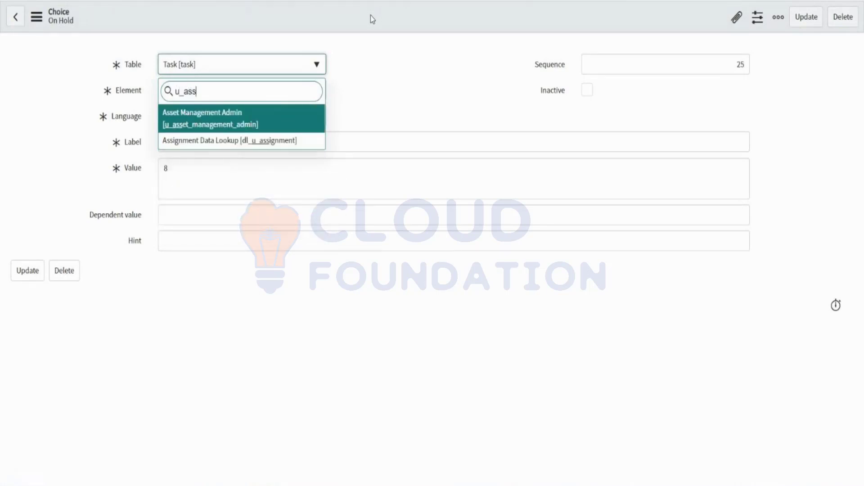
left_click(210, 126)
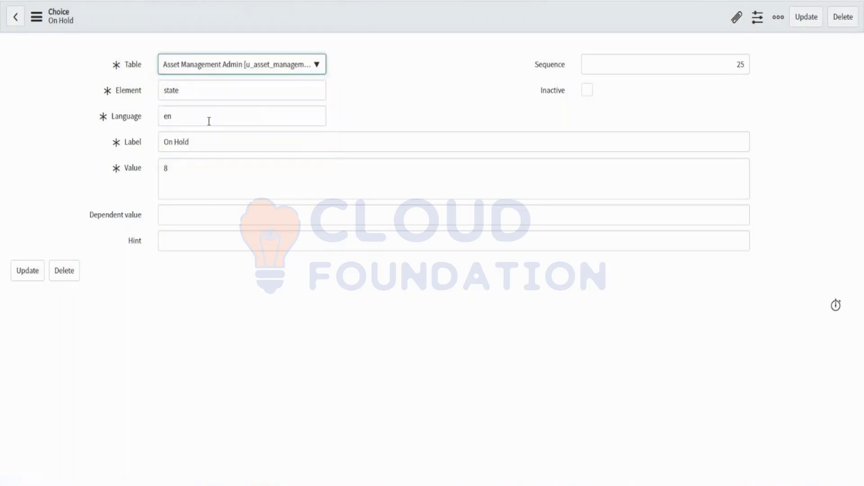
right_click(355, 20)
left_click(373, 28)
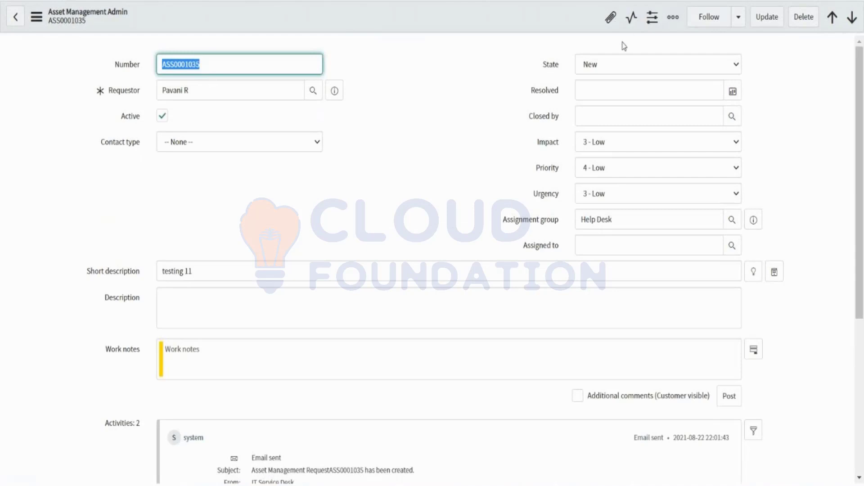
Check the State choices on the Asset Management Admin record and in the pause condition of the new SLA definition.
left_click(607, 64)
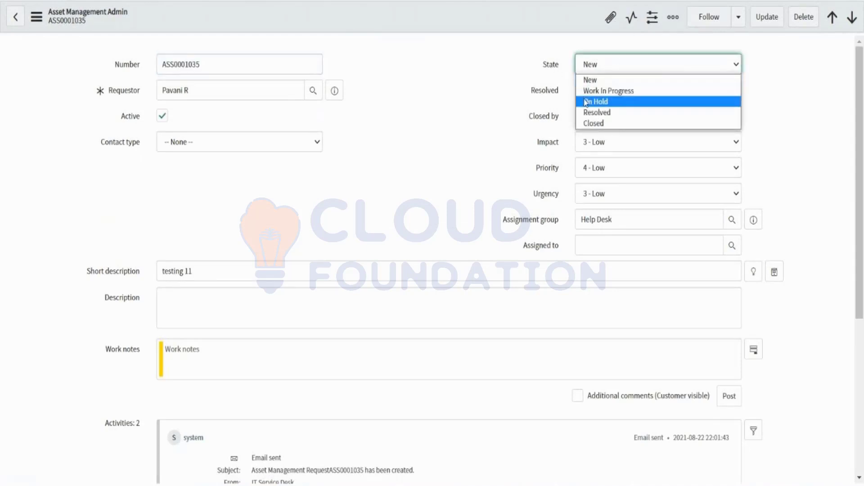
left_click(392, 110)
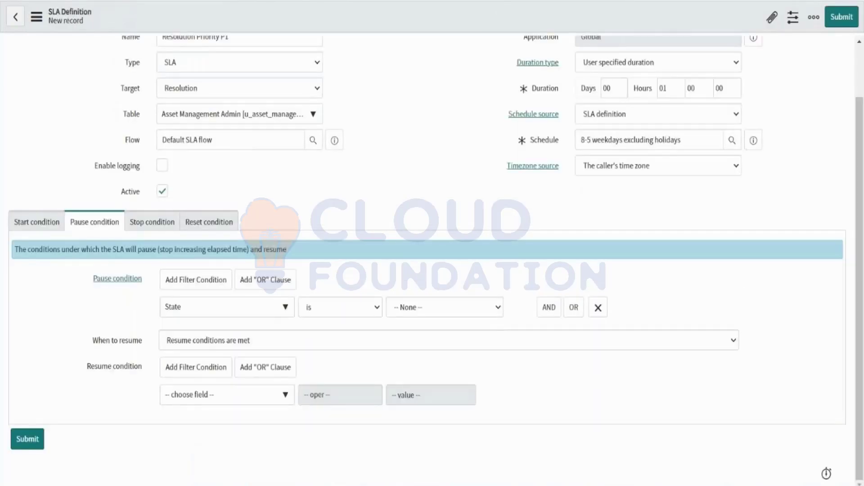
left_click(403, 313)
left_click(403, 314)
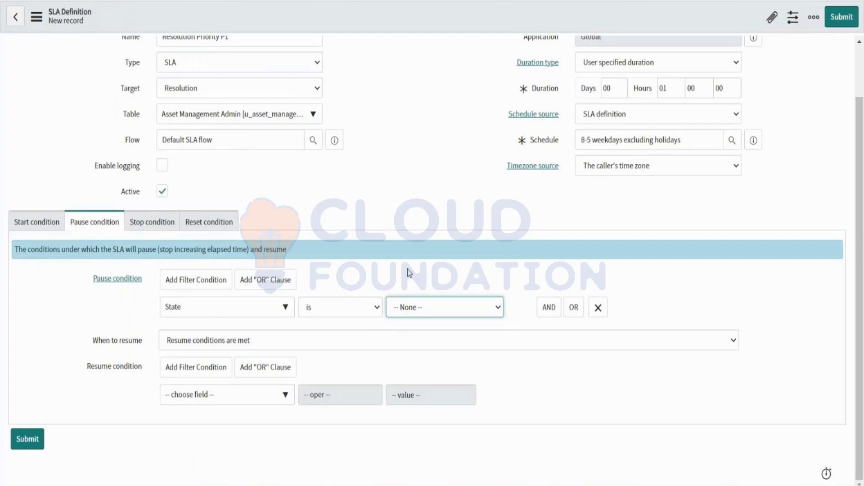
Delete the incomplete State filter from the pause condition and save the SLA definition.
left_click(598, 308)
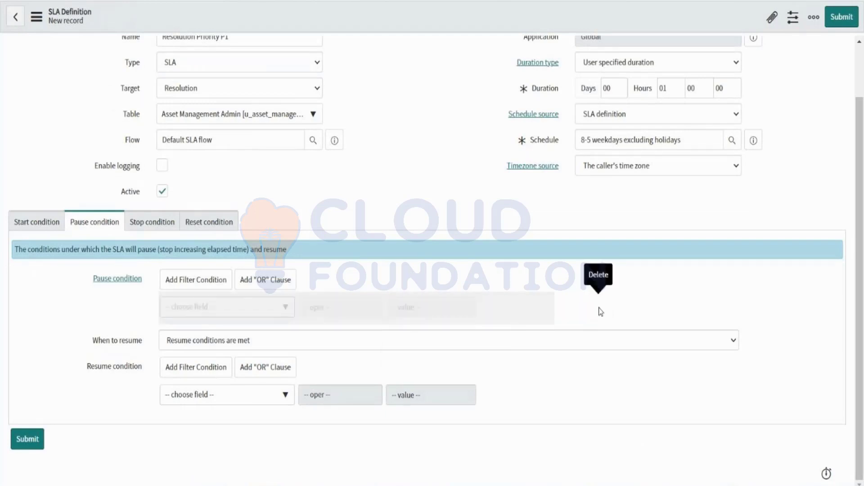
right_click(364, 12)
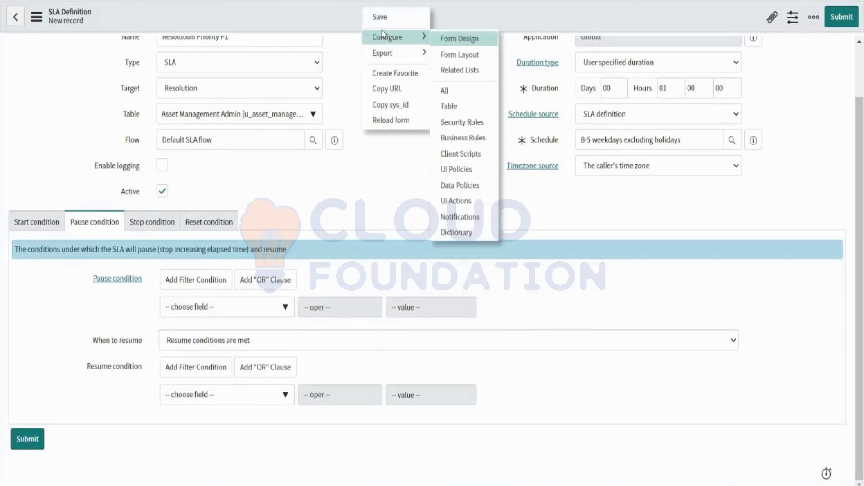
left_click(382, 18)
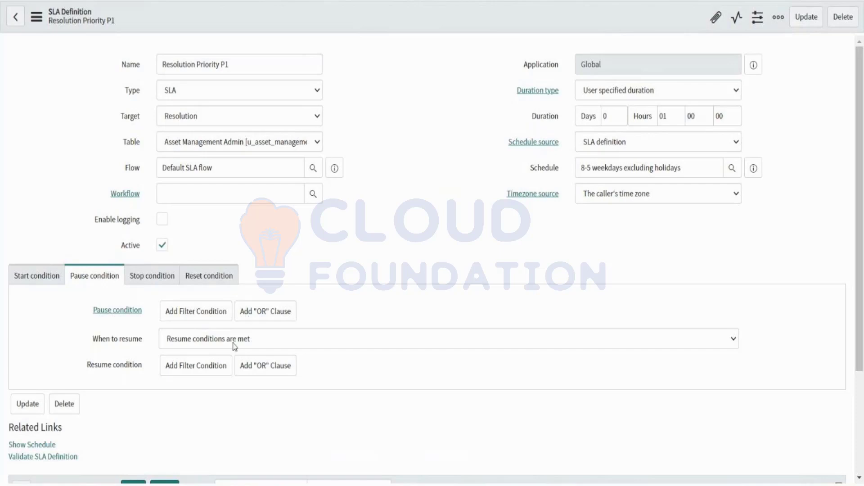
Add a pause condition to the Resolution Priority P1 SLA with State is On Hold.
left_click(211, 337)
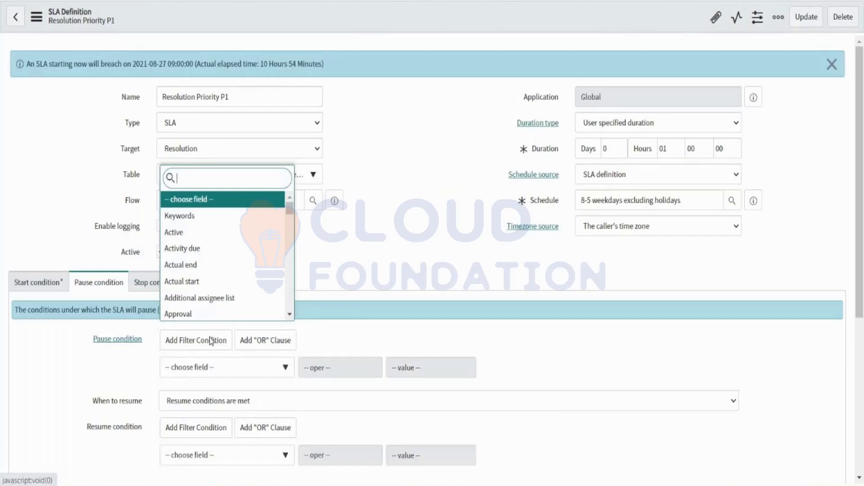
left_click(193, 367)
type("stat")
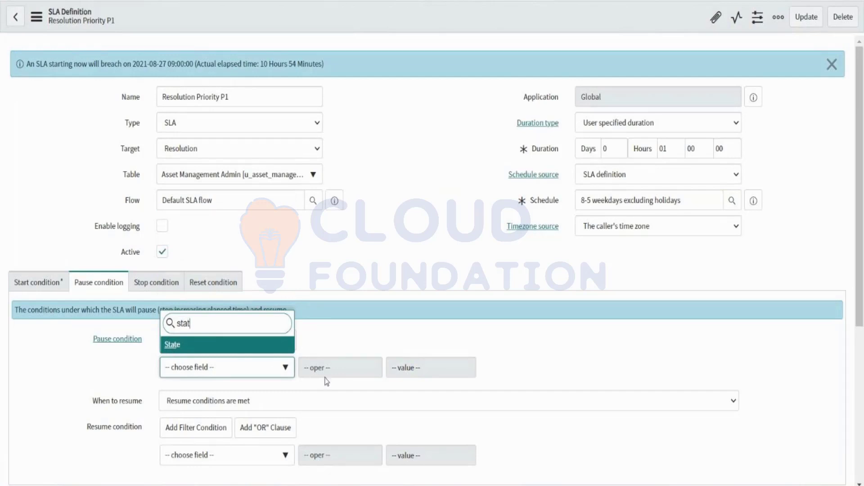
key("Return")
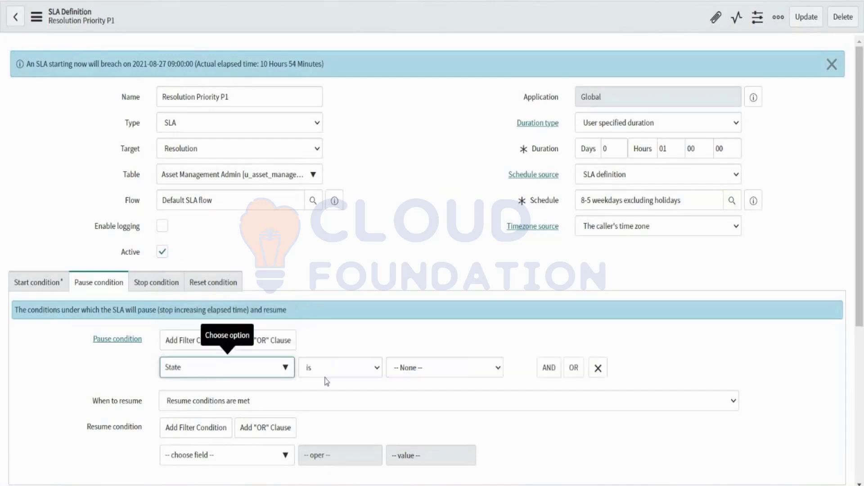
left_click(402, 369)
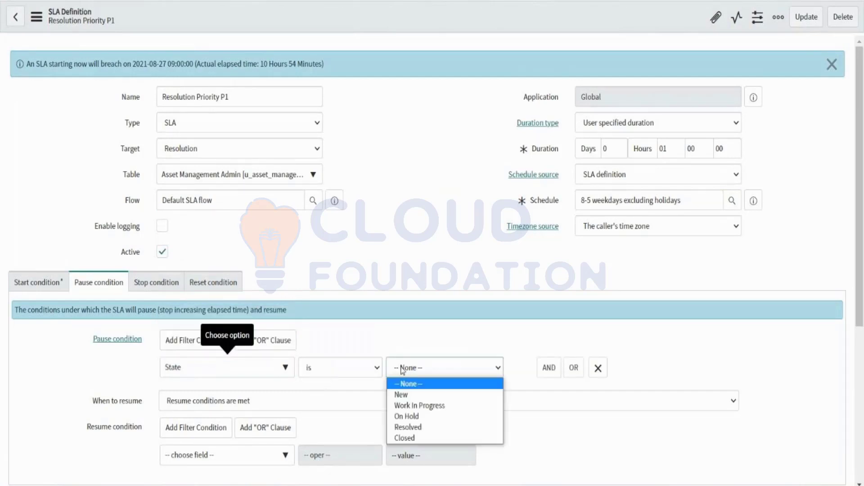
left_click(401, 416)
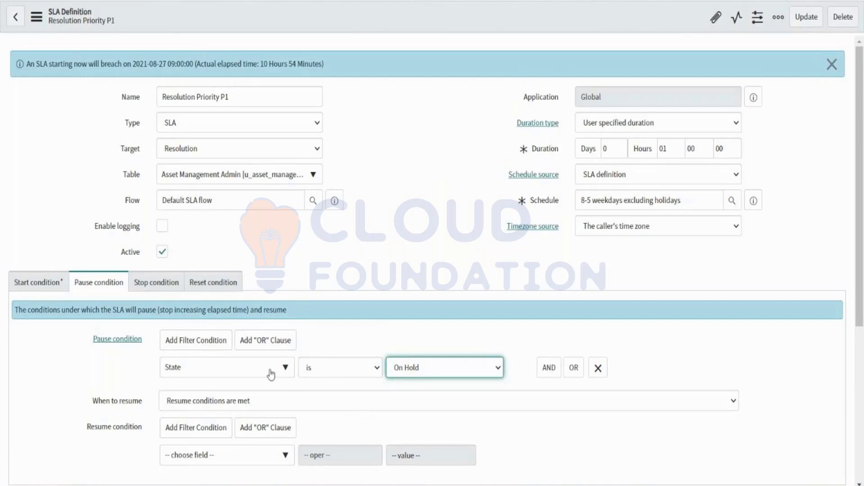
Set When to resume to Pause conditions are not met.
scroll(271, 375, "down", 1)
scroll(271, 374, "down", 2)
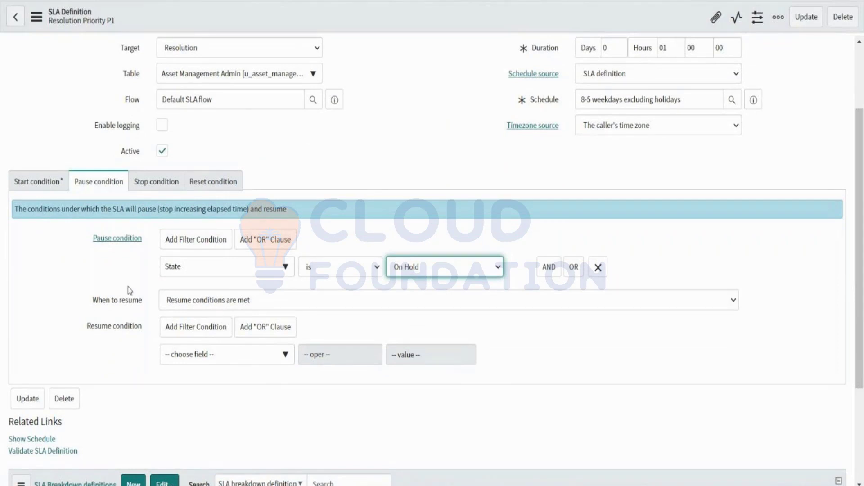
left_click(171, 300)
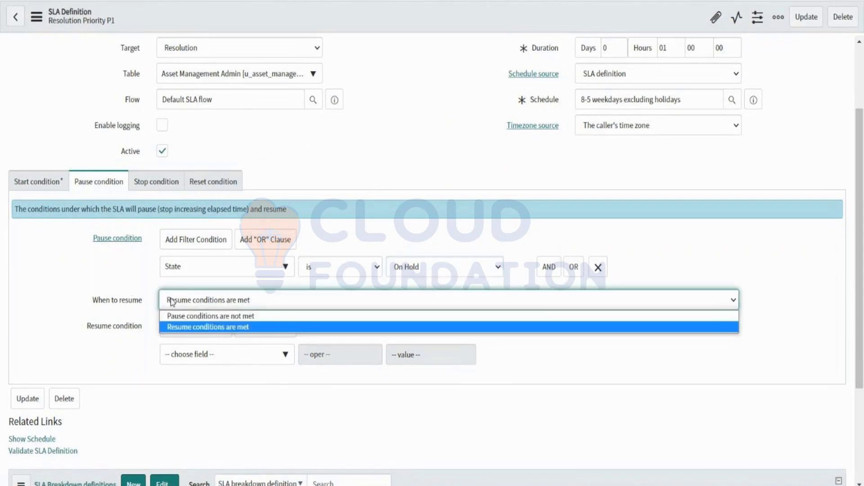
left_click(190, 317)
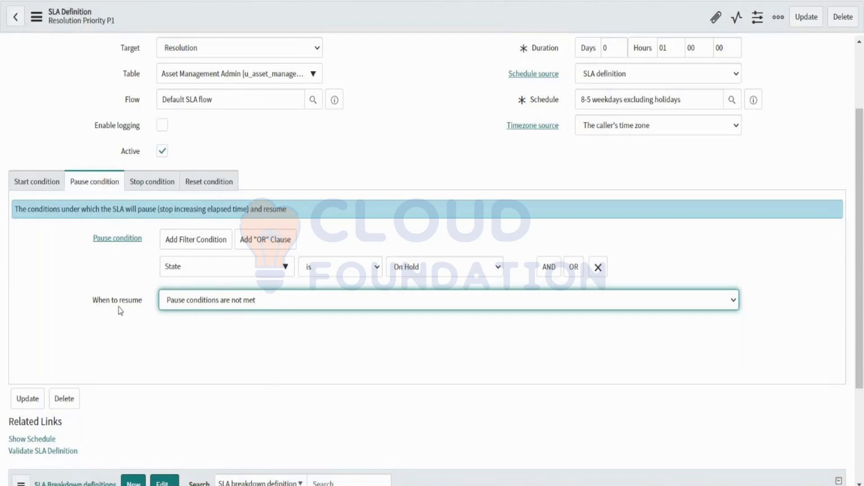
Switch When to resume to Resume conditions are met, and return it to Pause conditions are not met.
left_click_drag(91, 304, 138, 307)
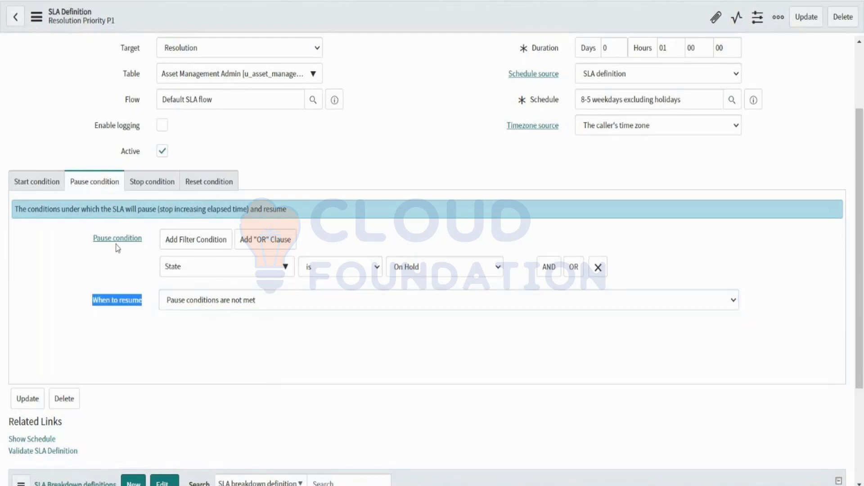
left_click(184, 298)
left_click(207, 327)
left_click(180, 300)
left_click(175, 316)
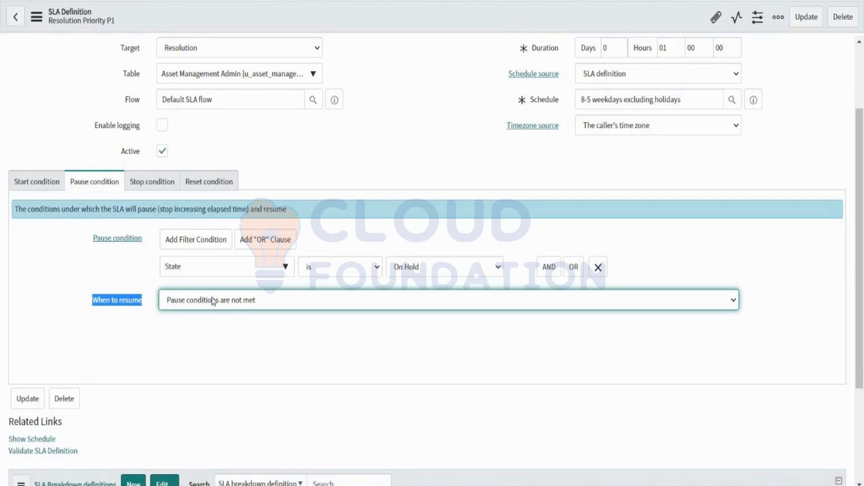
Add a stop condition to the Resolution Priority P1 SLA with State is Closed.
left_click(143, 187)
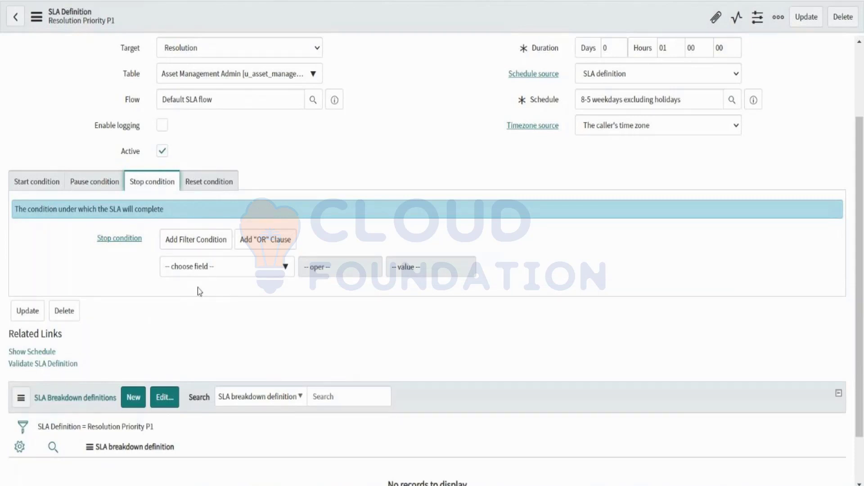
left_click(199, 276)
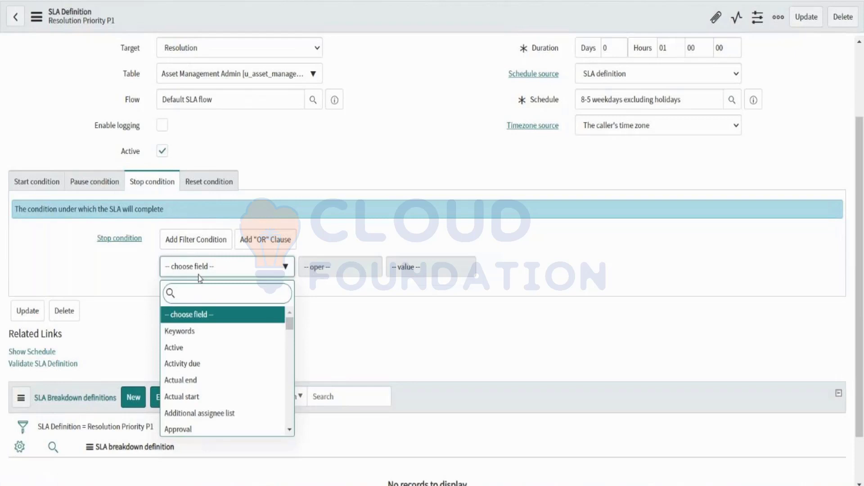
type("sta")
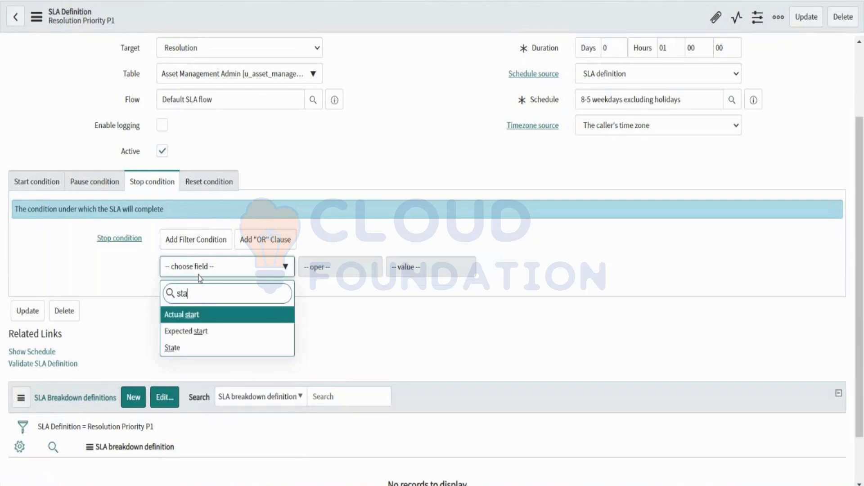
left_click(173, 348)
left_click(399, 271)
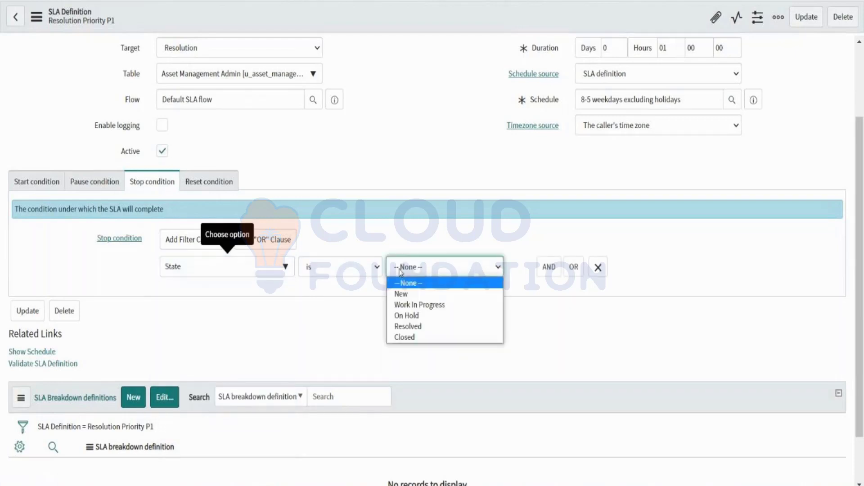
left_click(409, 338)
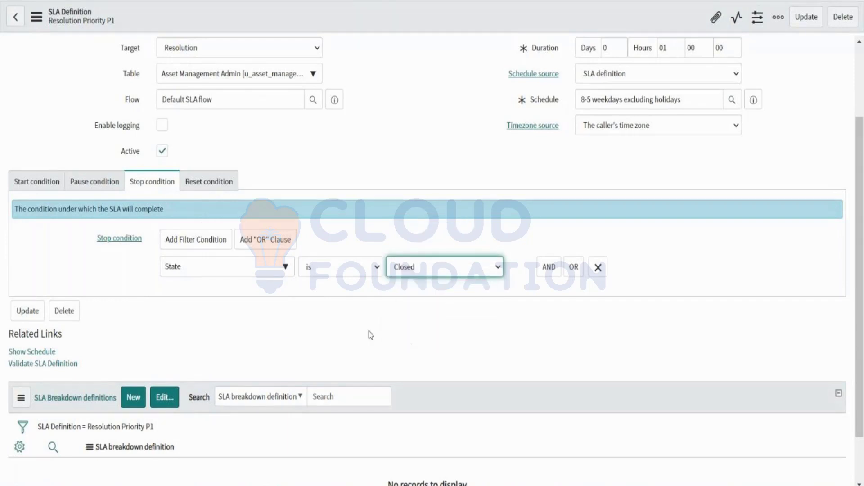
Change the State value in the stop condition to Resolved.
left_click(419, 273)
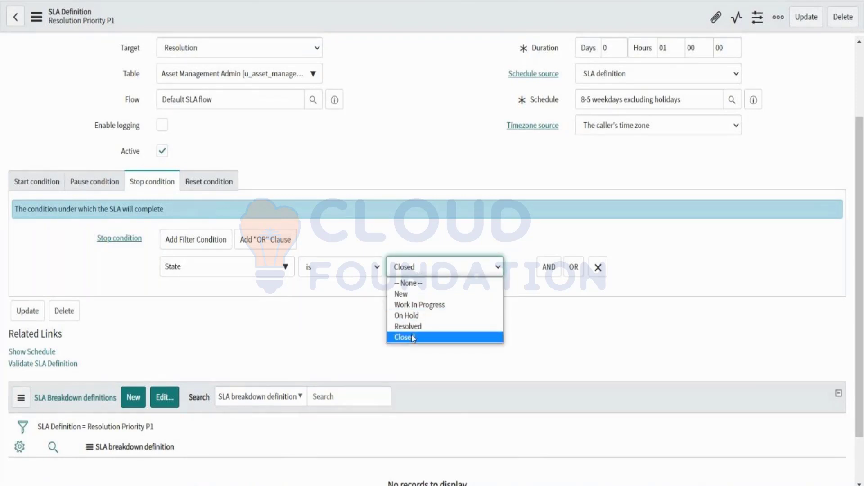
left_click(413, 340)
left_click(415, 273)
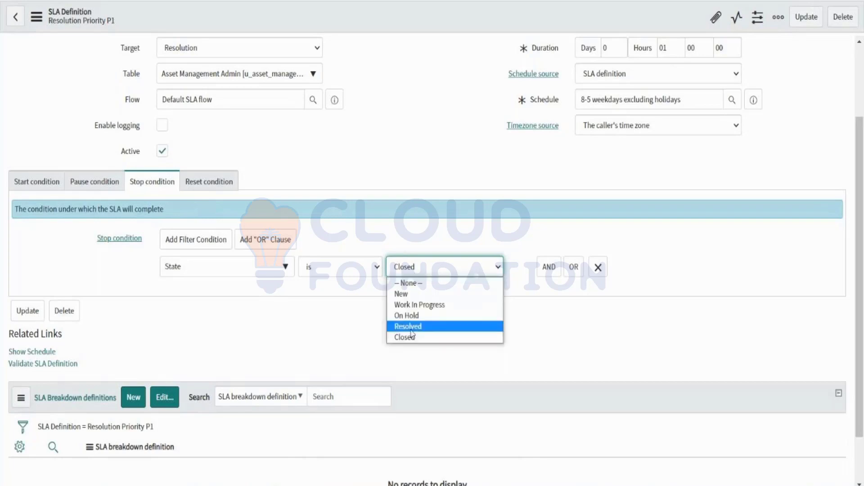
left_click(411, 332)
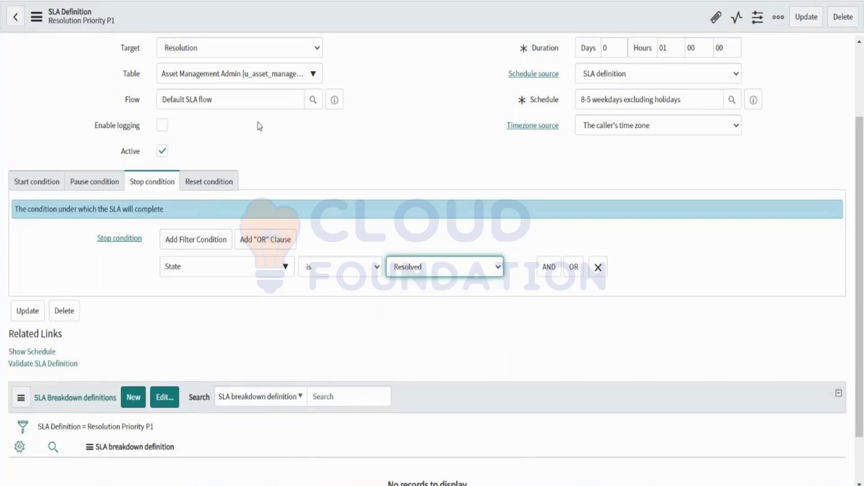
Set the stop condition of the Resolution Priority P1 SLA definition to State is Closed.
scroll(260, 127, "up", 2)
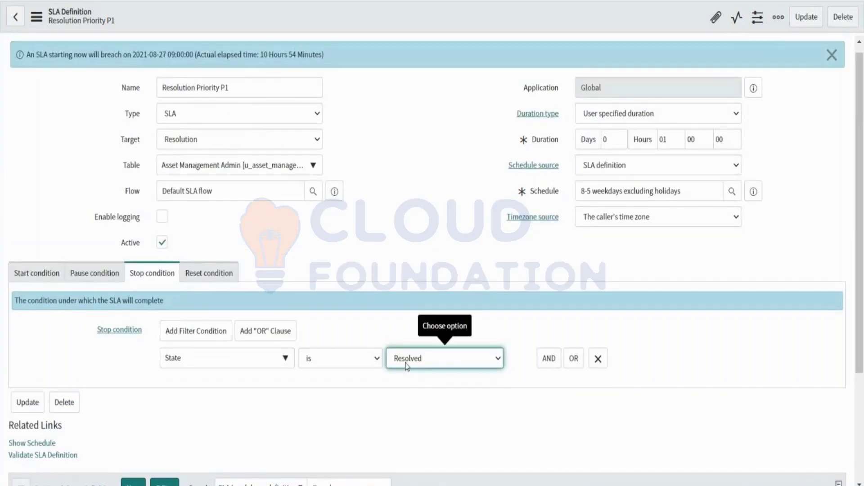
left_click(407, 362)
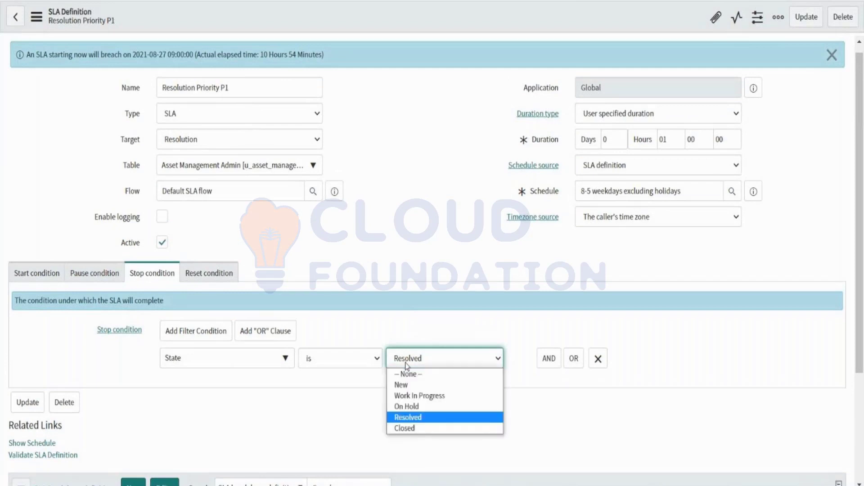
left_click(408, 323)
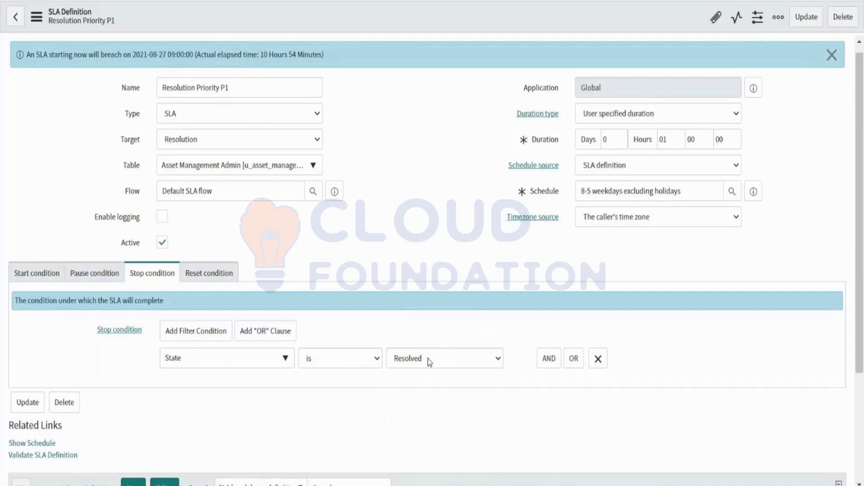
left_click(412, 362)
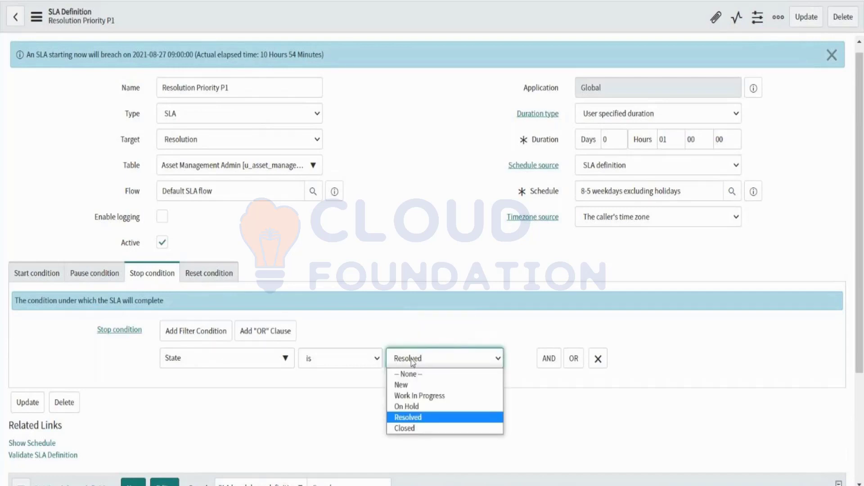
left_click(404, 341)
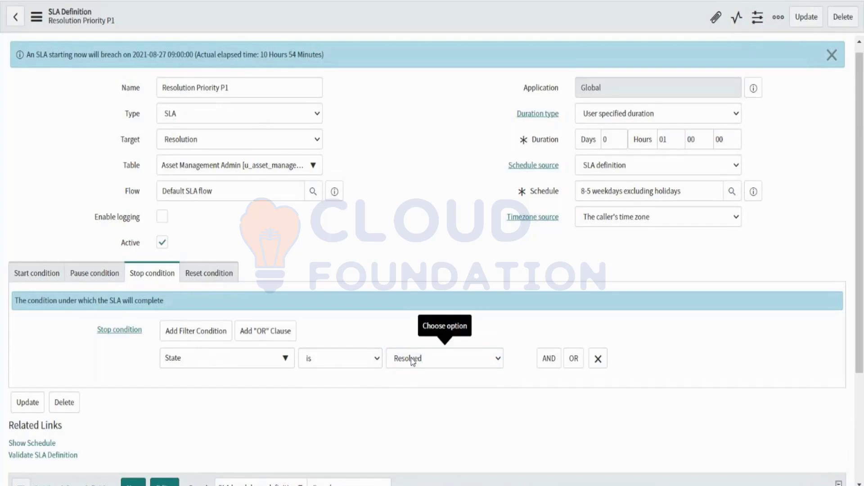
left_click(412, 360)
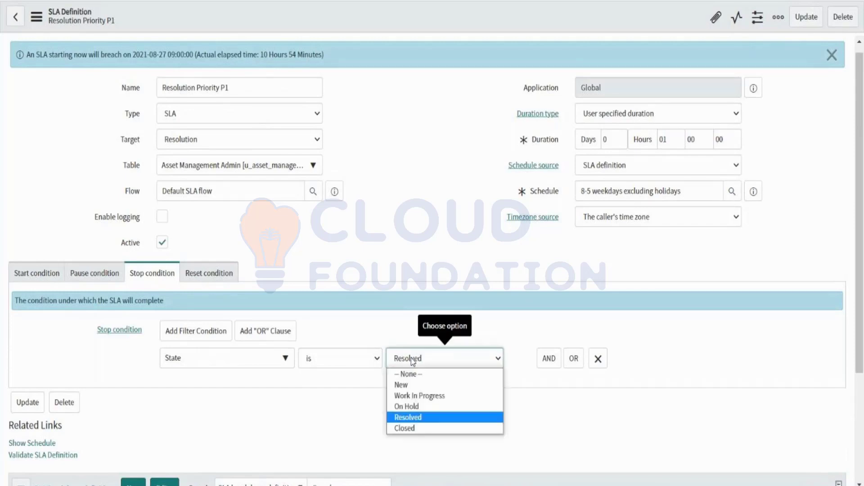
left_click(405, 429)
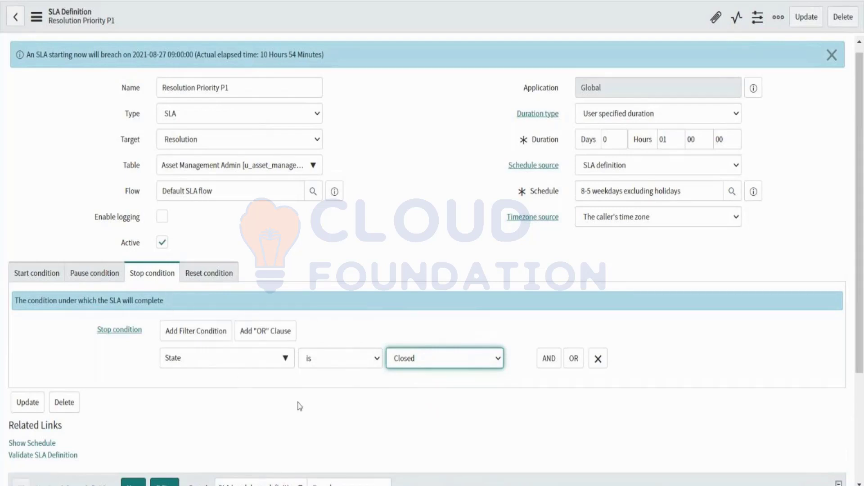
Compare the SLA definition's name, duration and stop condition with the priority durations listed in the text editor notes.
left_click(231, 88)
left_click_drag(230, 88, 221, 86)
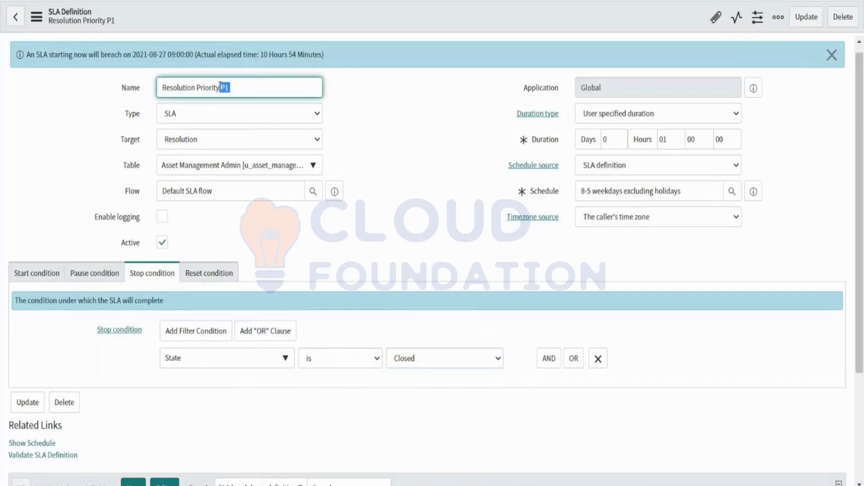
double_click(673, 139)
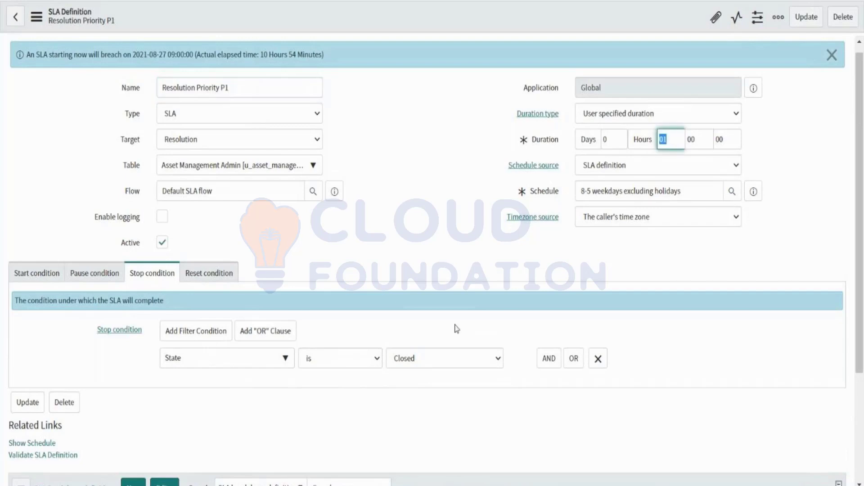
key("alt+Tab")
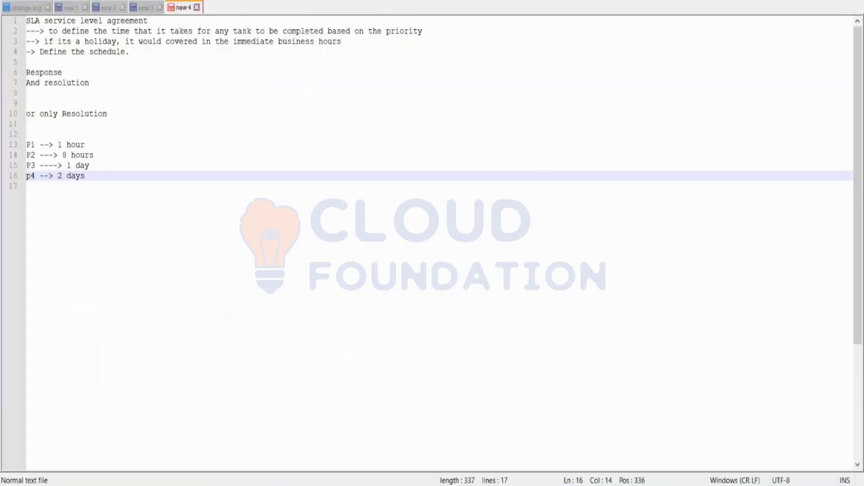
key("alt+Tab")
left_click(678, 148)
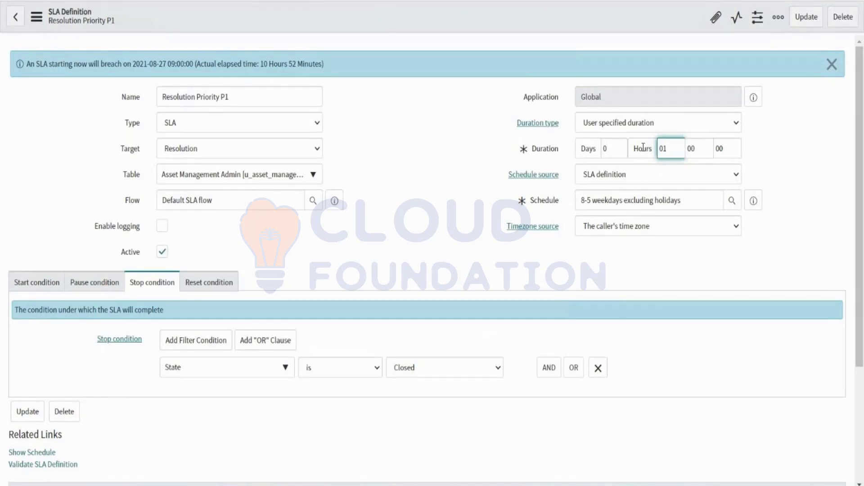
left_click_drag(669, 146, 657, 149)
mouse_move(117, 344)
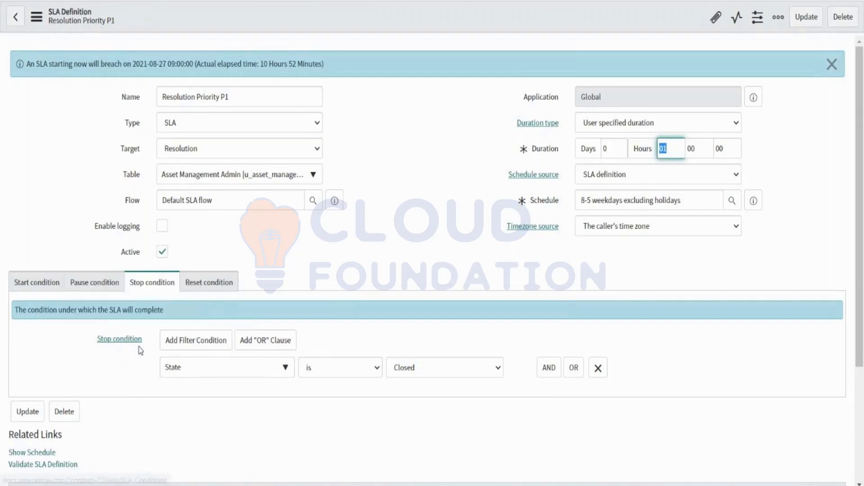
left_click_drag(145, 345, 100, 348)
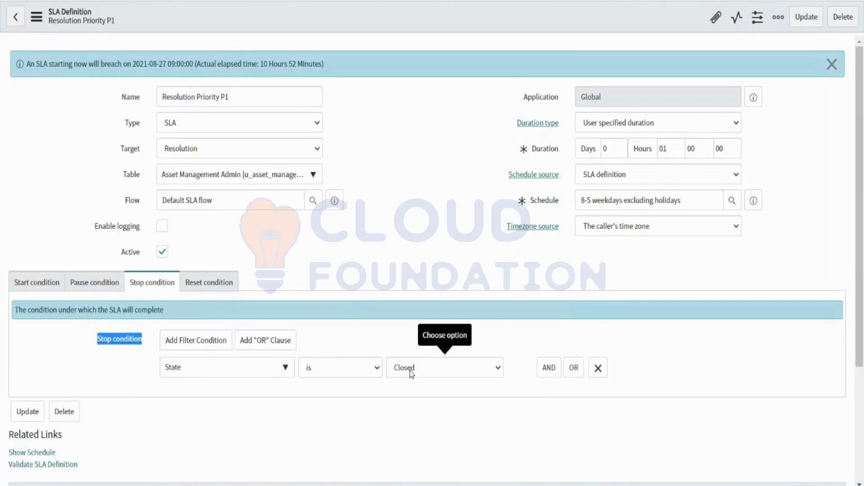
double_click(678, 148)
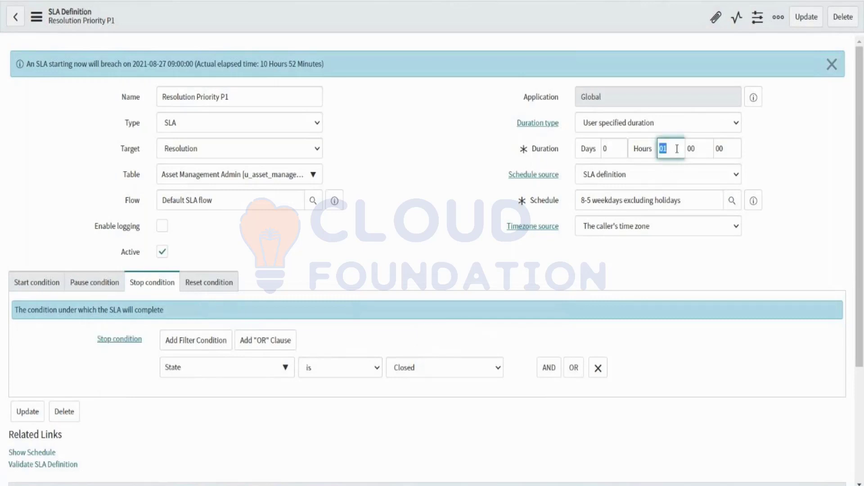
left_click(480, 228)
Review the SLA's reset condition and reset action, and save the SLA definition.
left_click(200, 288)
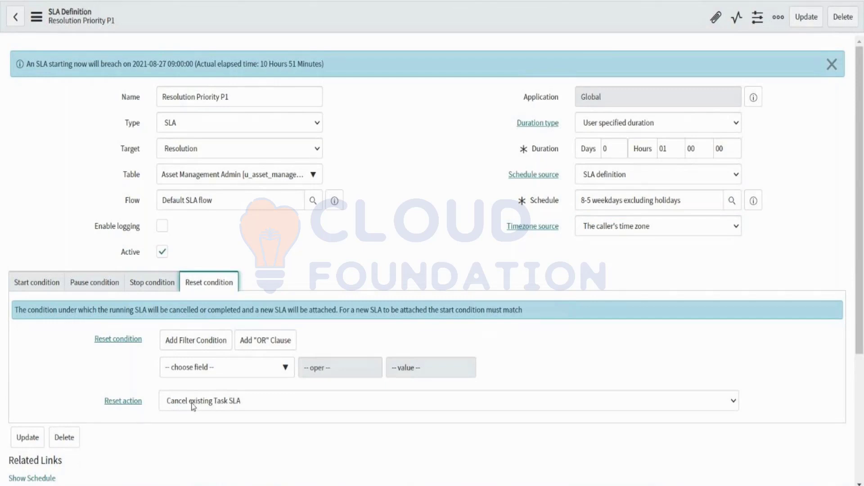
left_click(254, 99)
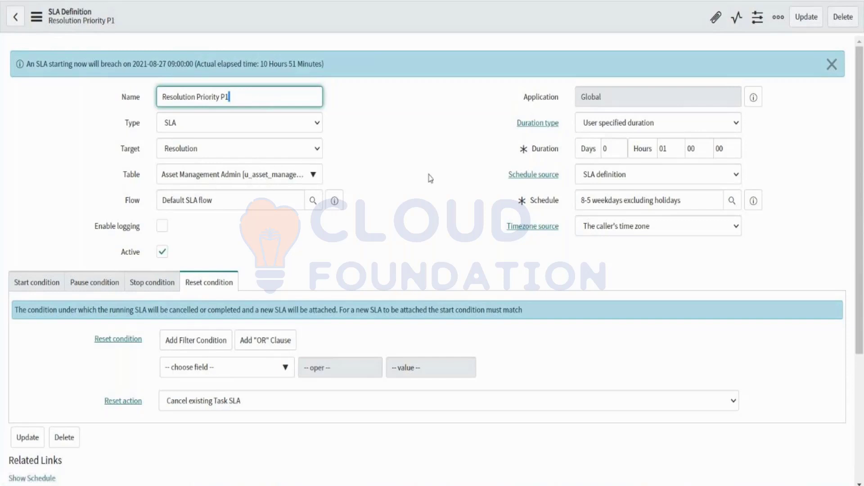
scroll(417, 224, "down", 4)
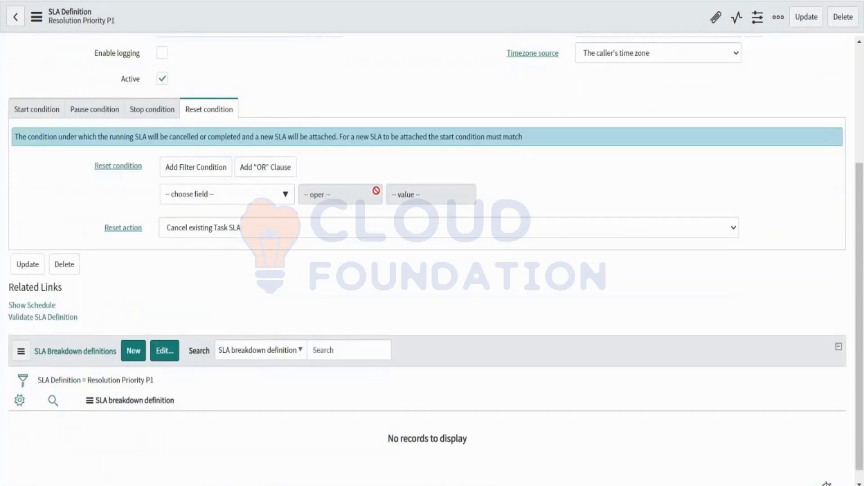
right_click(381, 16)
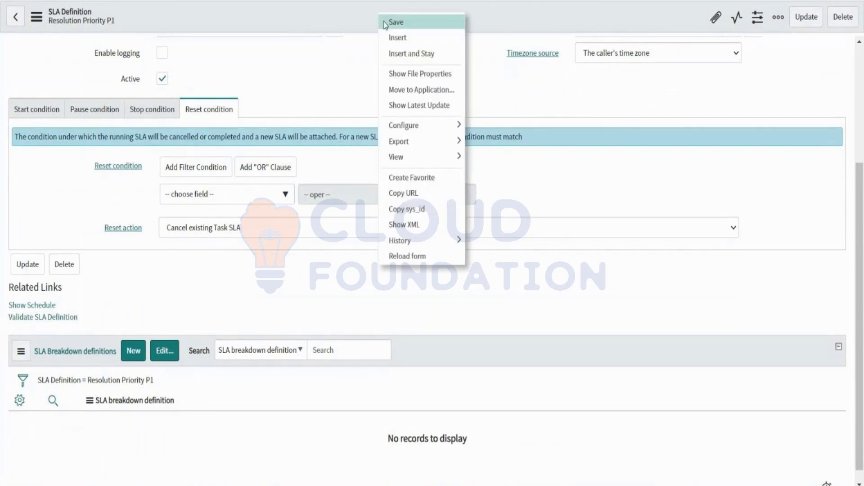
left_click(385, 23)
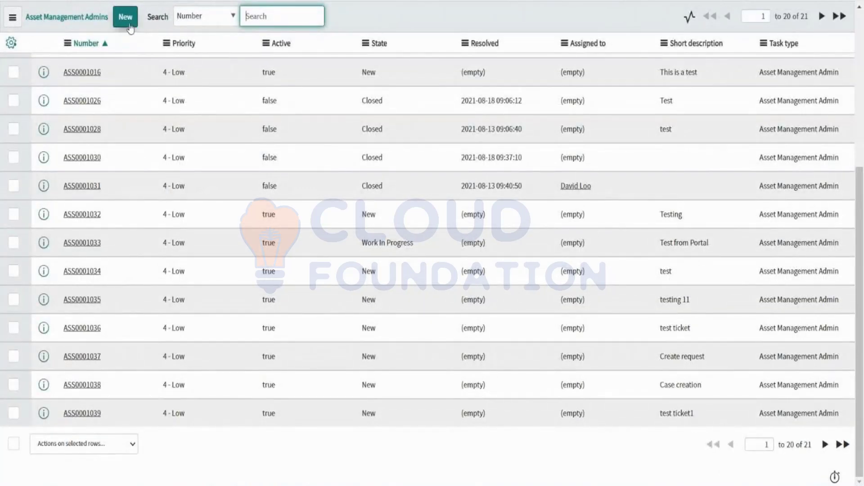
Open a blank Asset Management Admin record and examine its fields, including Requestor, Resolved and Assignment group.
left_click(126, 18)
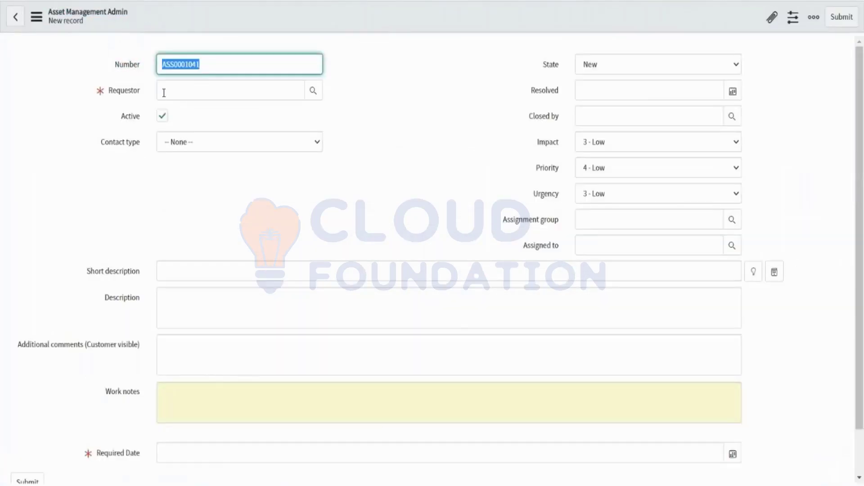
left_click(164, 93)
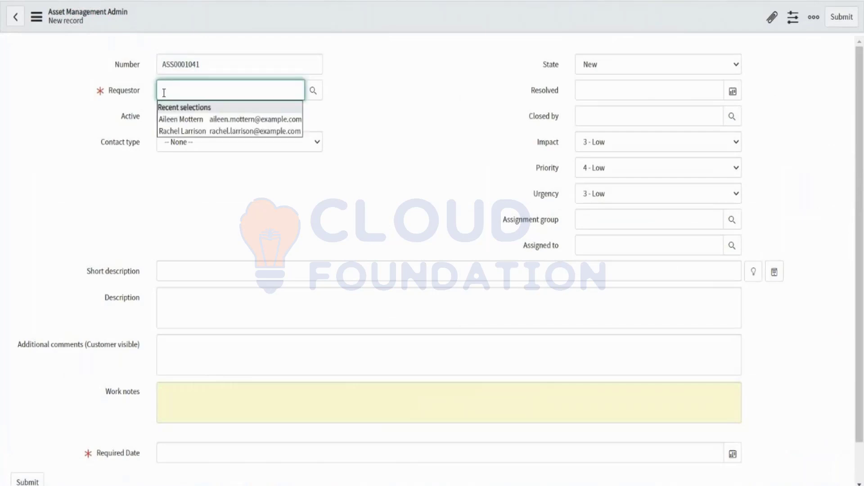
left_click(381, 94)
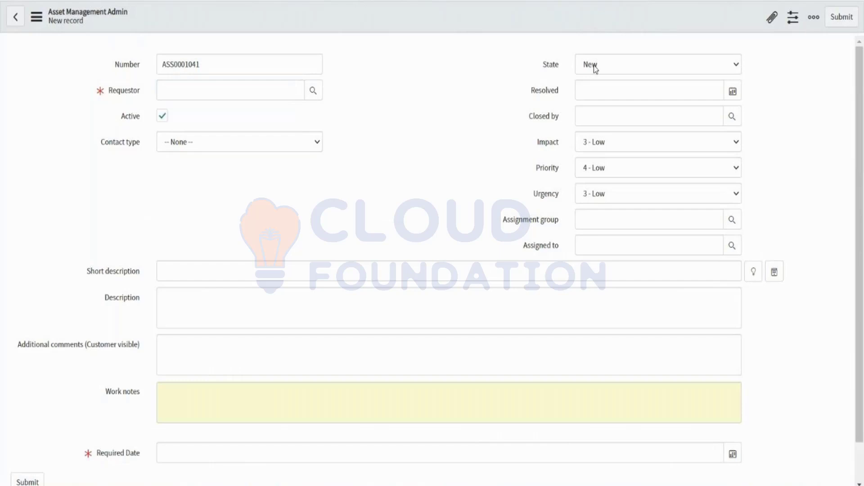
left_click(594, 89)
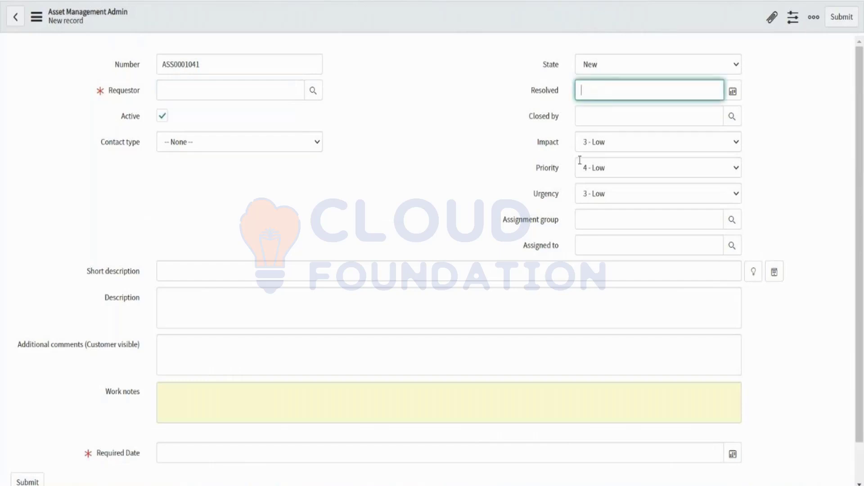
left_click(583, 219)
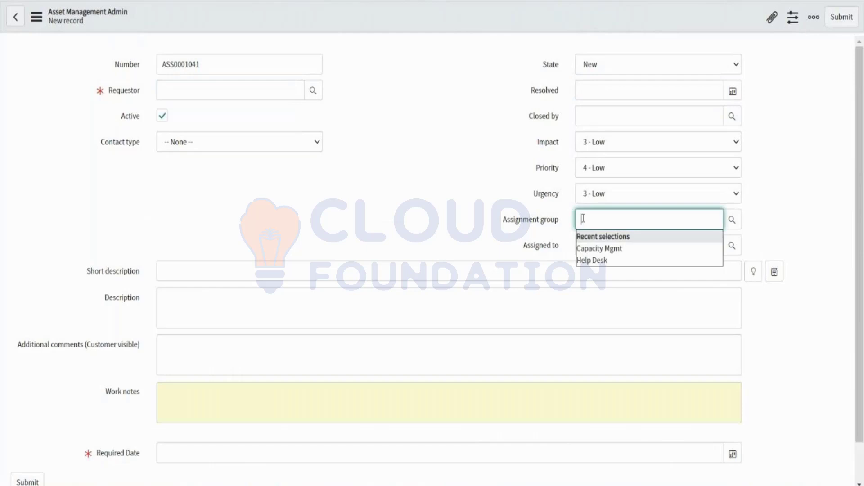
left_click(475, 233)
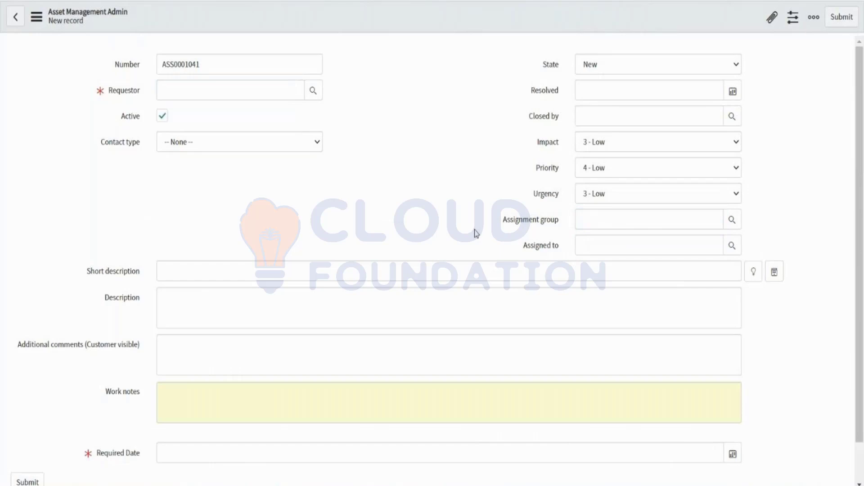
left_click(596, 89)
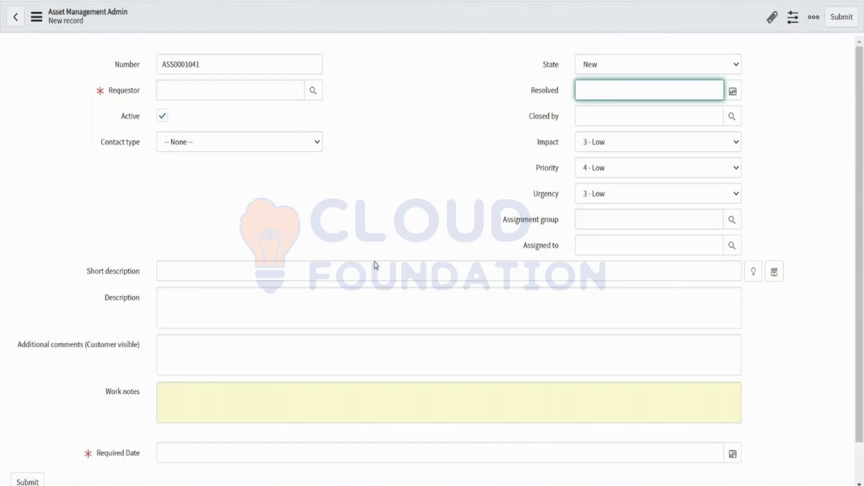
scroll(373, 334, "down", 2)
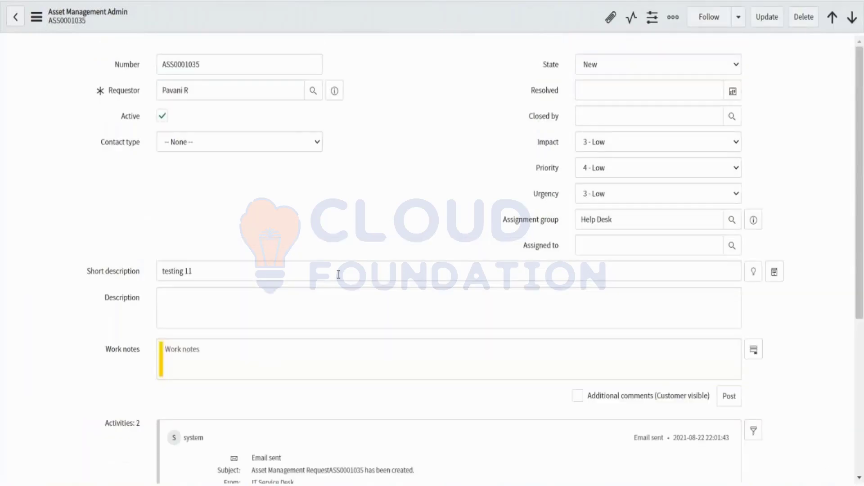
Open the related lists configuration of the Asset Management Admin form from the existing "testing 11" record.
scroll(338, 274, "down", 5)
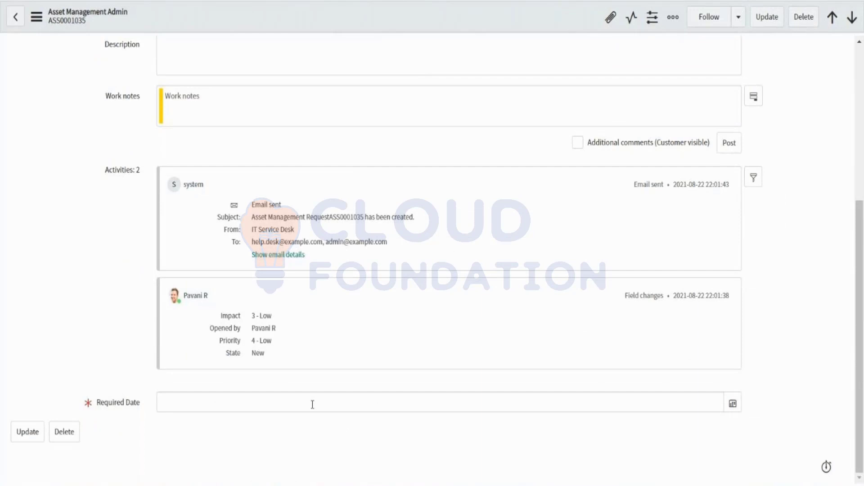
left_click(40, 23)
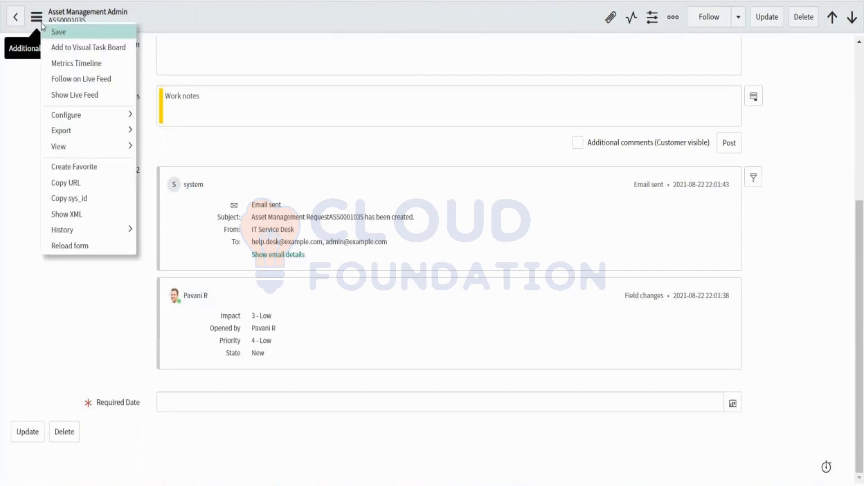
mouse_move(99, 113)
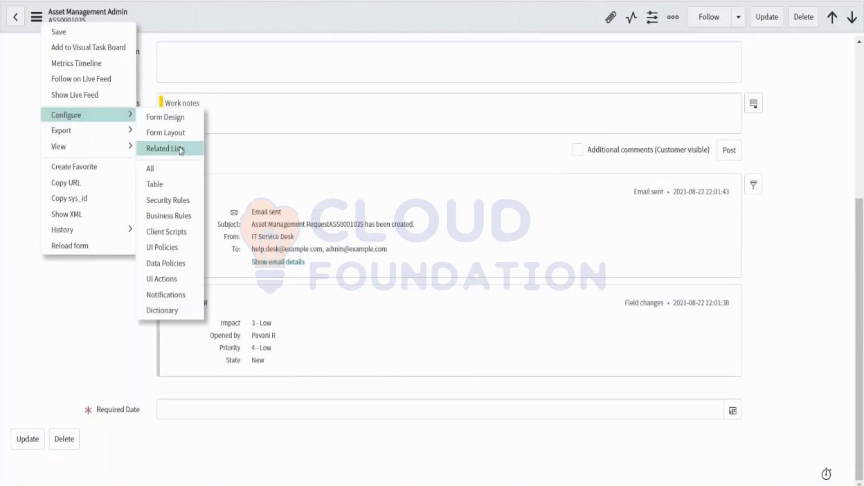
key("Escape")
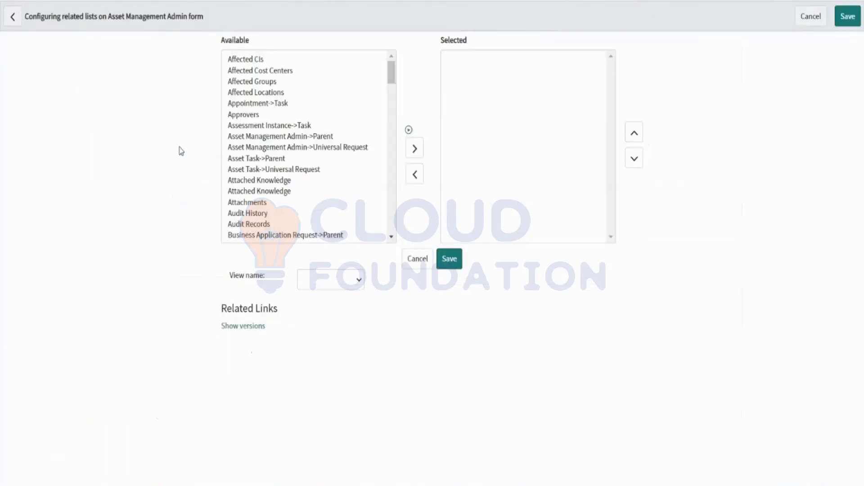
Add Task SLA->Task to the selected related lists of the Asset Management Admin form and save the configuration.
scroll(296, 180, "down", 3)
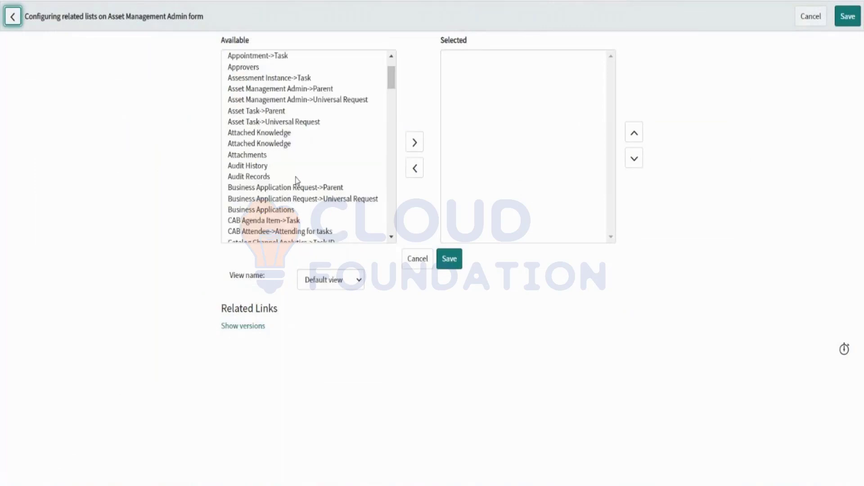
scroll(297, 179, "down", 20)
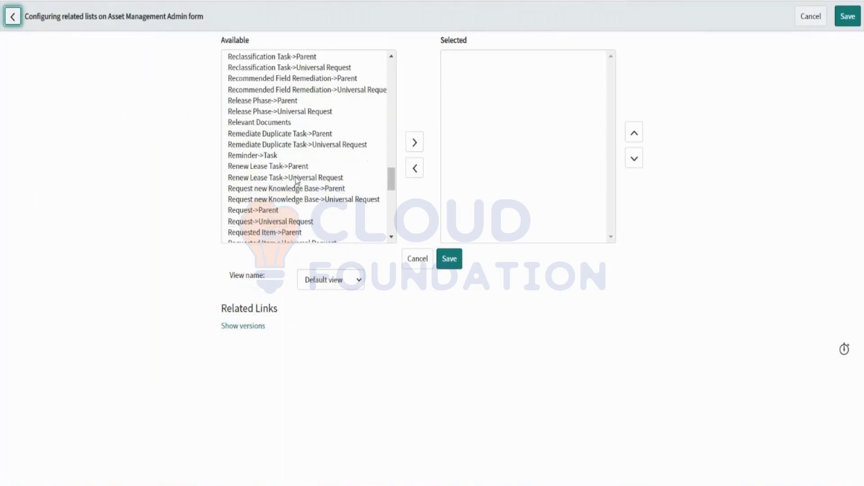
scroll(297, 180, "down", 2)
scroll(254, 120, "up", 1)
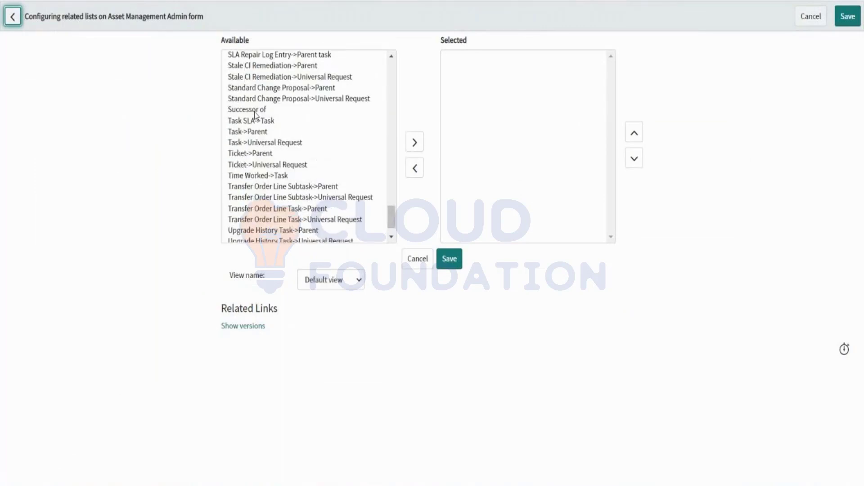
left_click(248, 121)
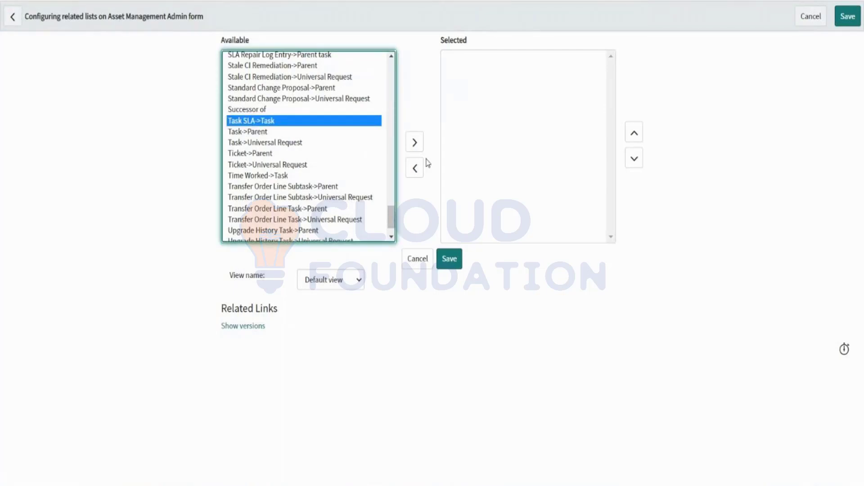
left_click(414, 144)
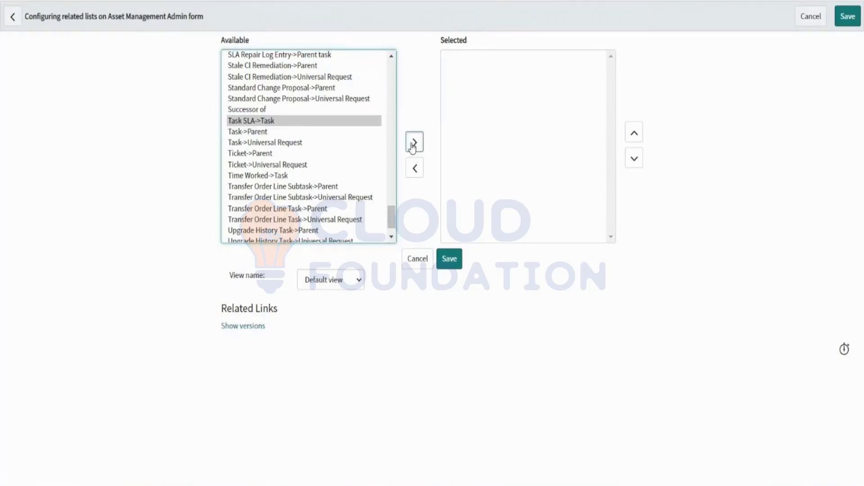
left_click(447, 264)
left_click(447, 263)
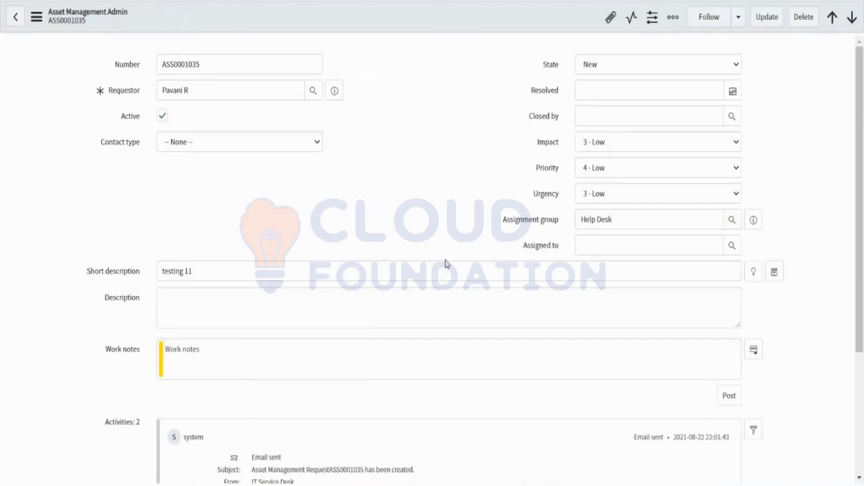
Check the Task SLAs related list on the "testing 11" Asset Management Admin record.
scroll(332, 394, "down", 7)
scroll(331, 393, "down", 2)
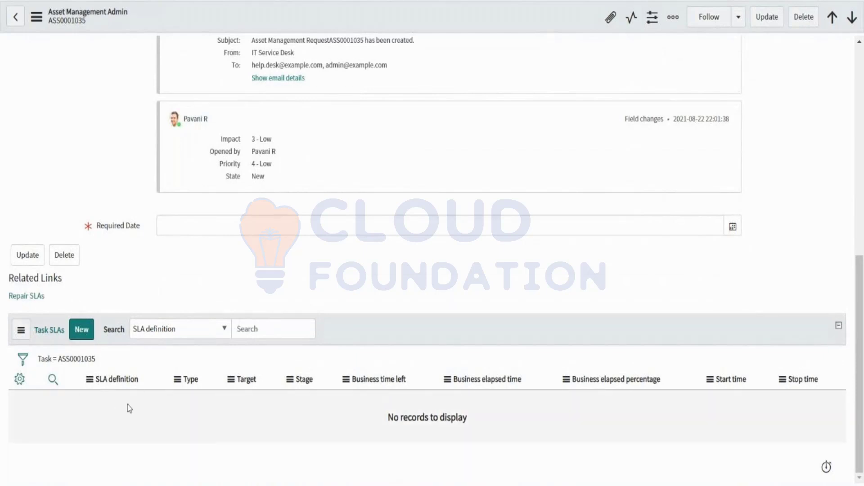
scroll(130, 409, "up", 9)
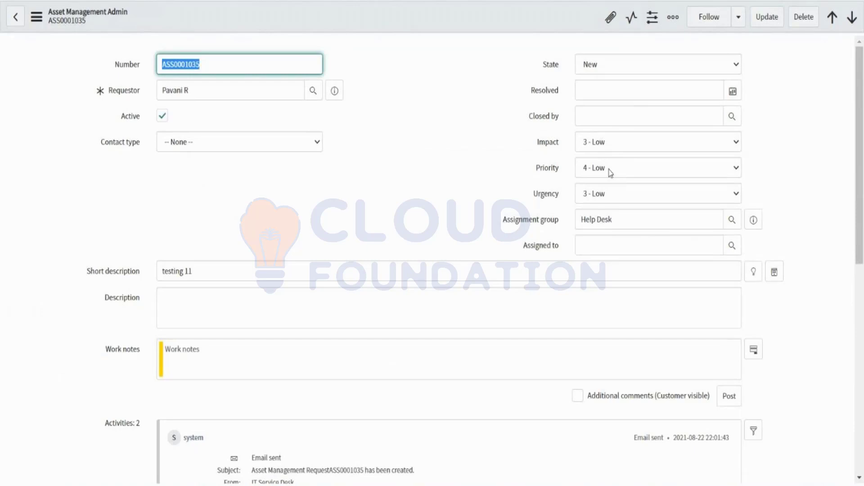
left_click(611, 173)
key("Up")
key("Up")
key("Up")
key("Escape")
key("shift+Tab")
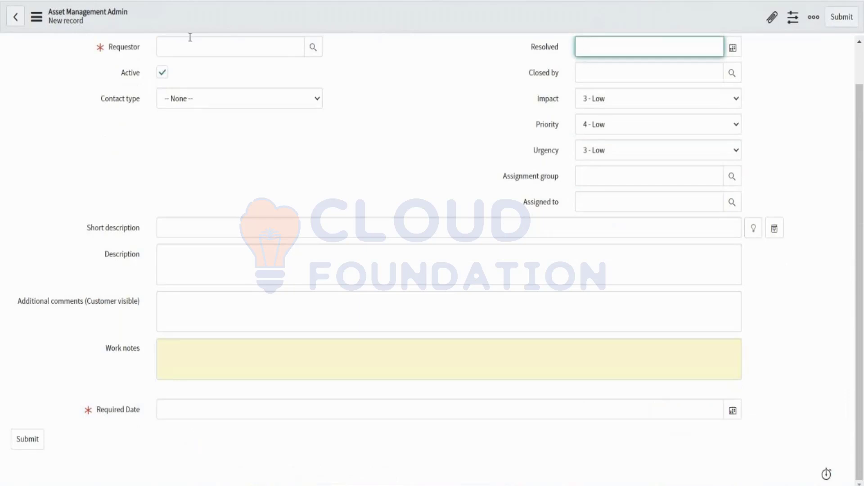
On the new Asset Management Admin record, choose the first recently selected requestor and set the priority to 1 - Critical.
left_click(185, 47)
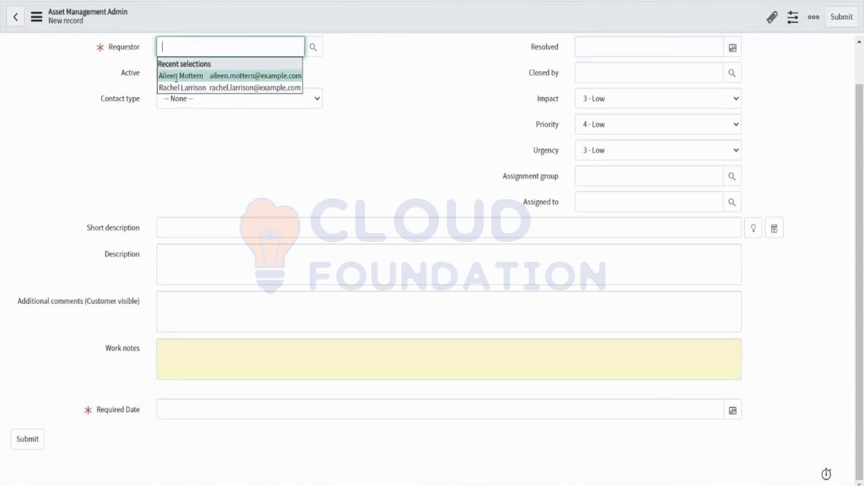
left_click(178, 77)
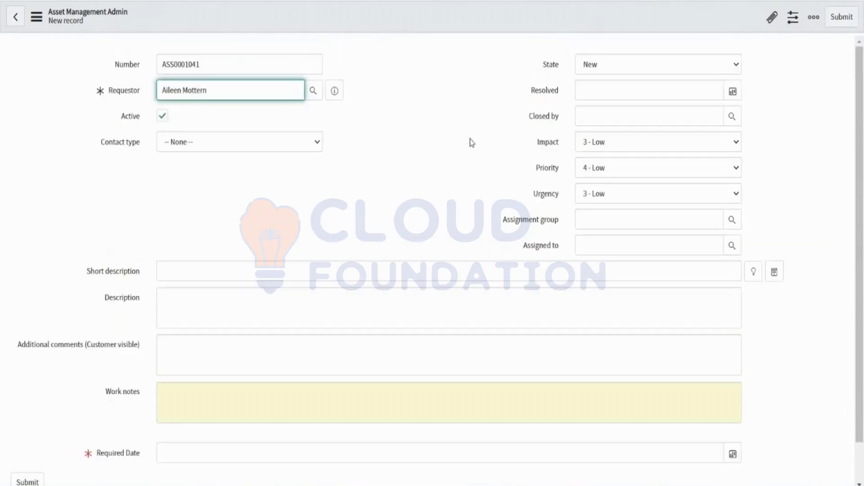
left_click(593, 173)
left_click(594, 174)
key("1")
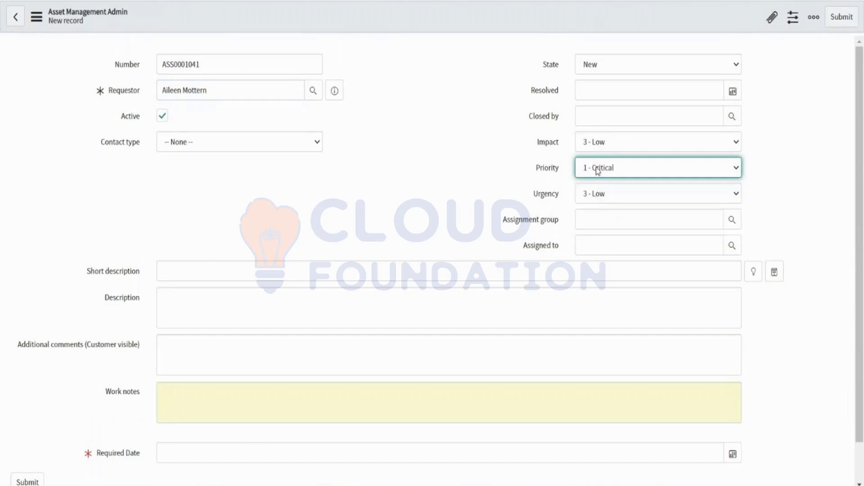
left_click(609, 170)
left_click(613, 173)
Set the new record's Required Date to 2021-09-02 and save the record without leaving the form.
left_click(232, 448)
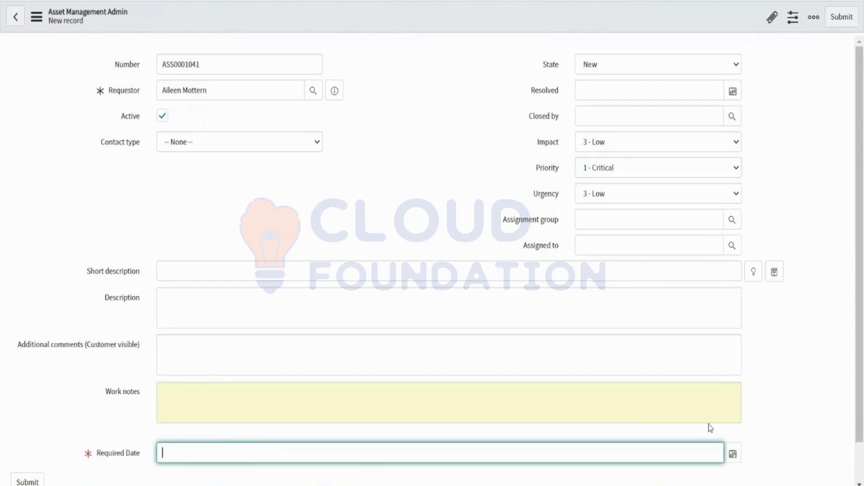
left_click(733, 453)
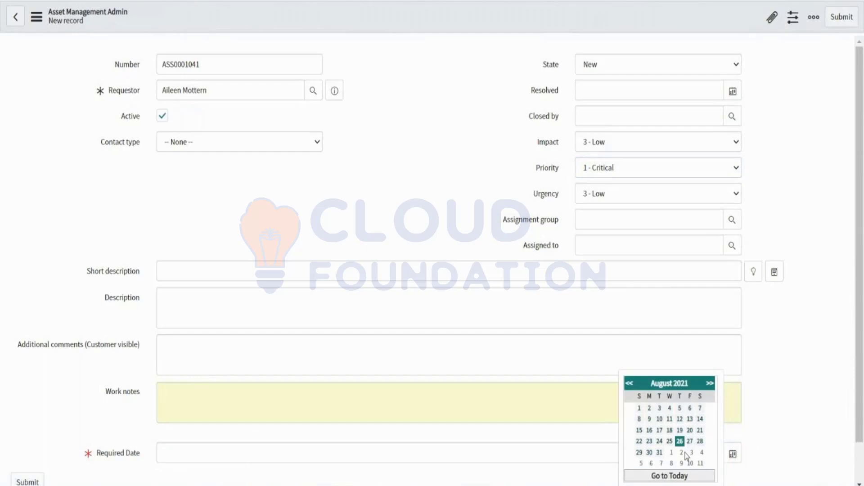
left_click(682, 452)
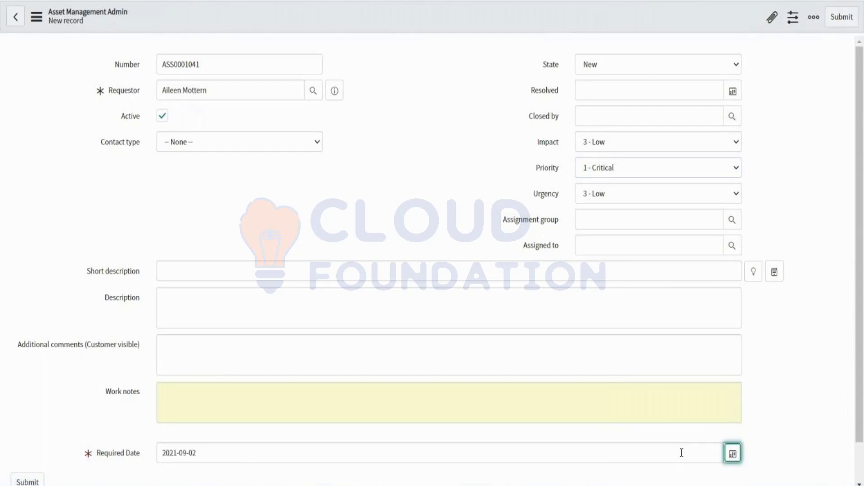
right_click(369, 22)
left_click(375, 30)
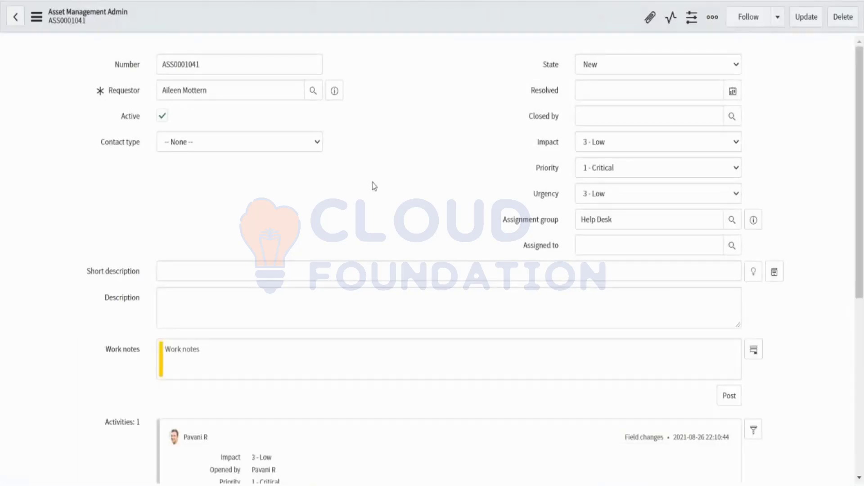
Examine the saved record's Task SLAs entry, including its SLA definition, type and business time left.
scroll(387, 359, "down", 4)
scroll(387, 359, "down", 3)
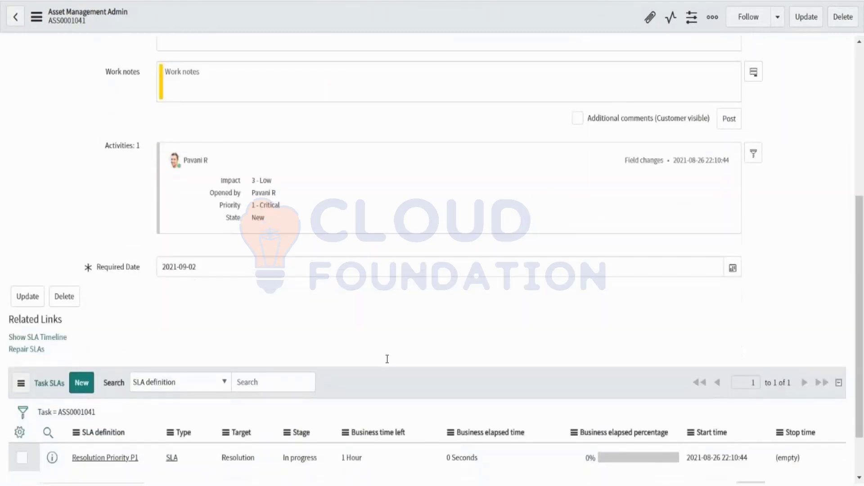
left_click_drag(71, 401, 139, 390)
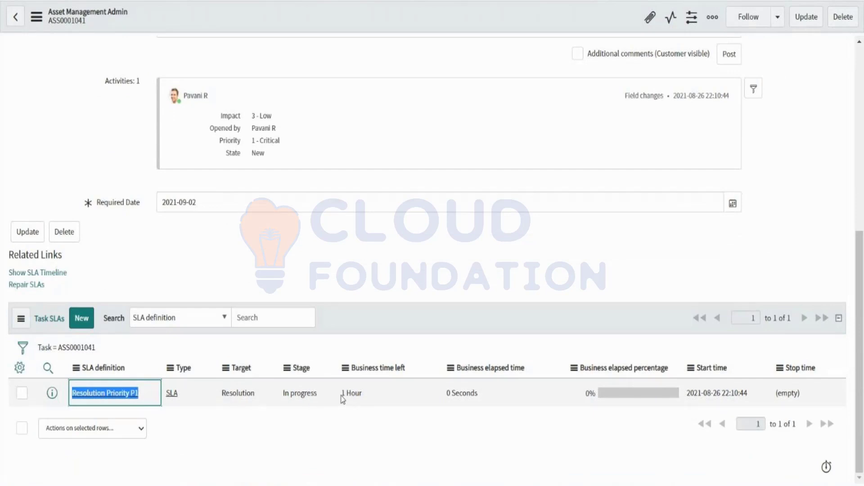
left_click_drag(342, 396, 372, 402)
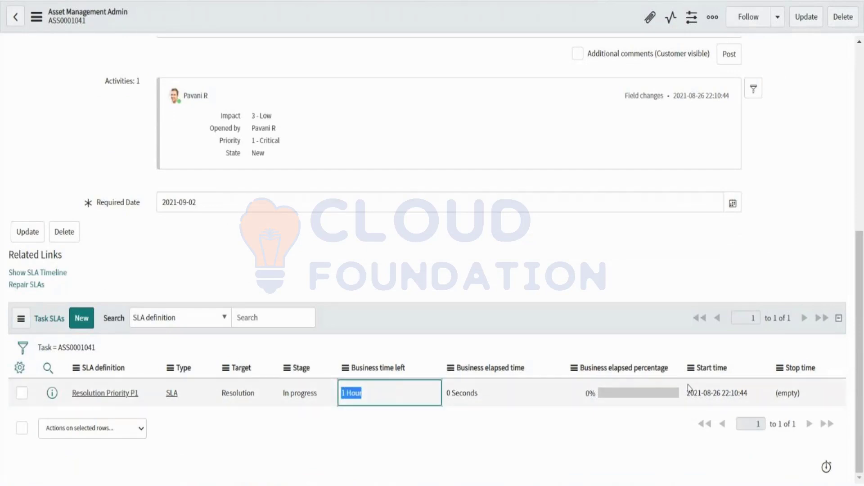
left_click(100, 394)
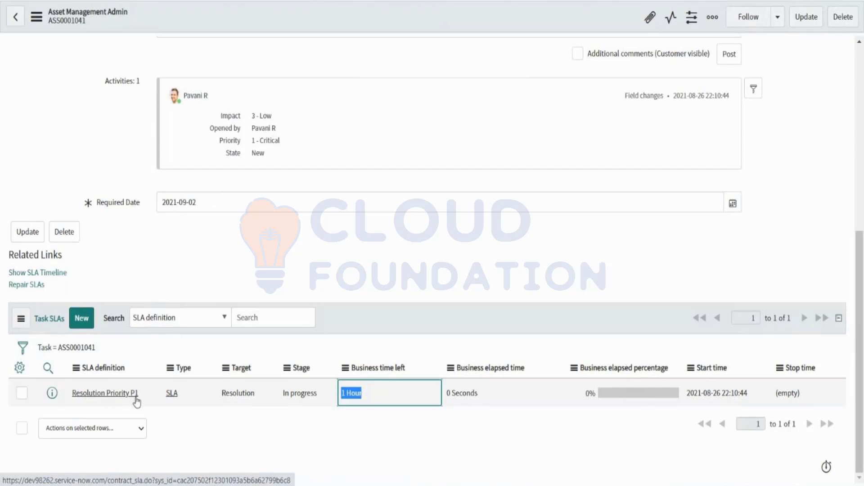
left_click_drag(139, 394, 69, 394)
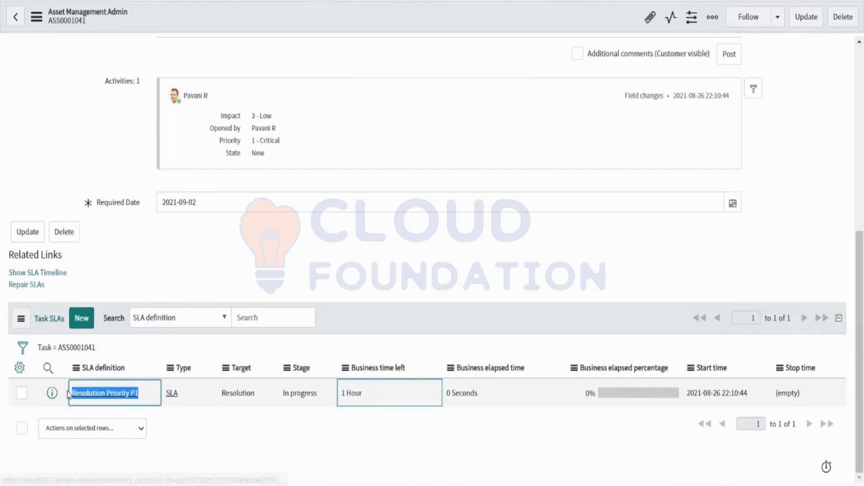
left_click_drag(182, 395, 163, 394)
Open the Resolution Priority P1 task SLA and examine its start time and breach time.
left_click(105, 393)
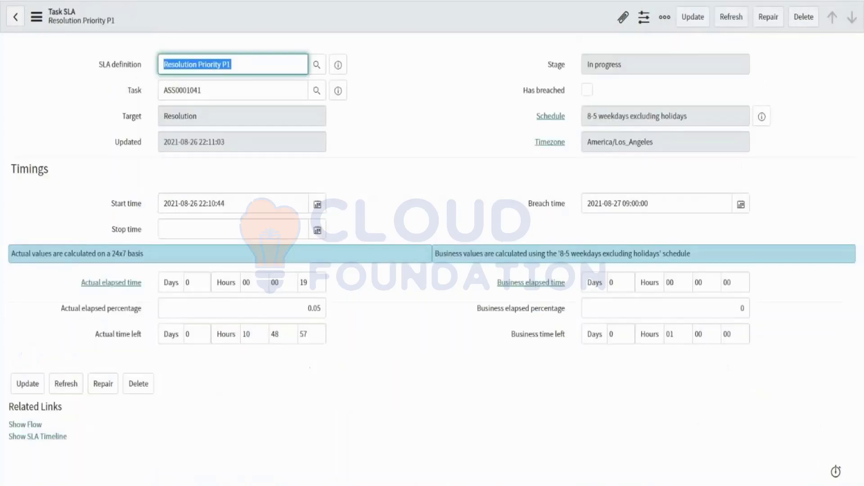
left_click(244, 73)
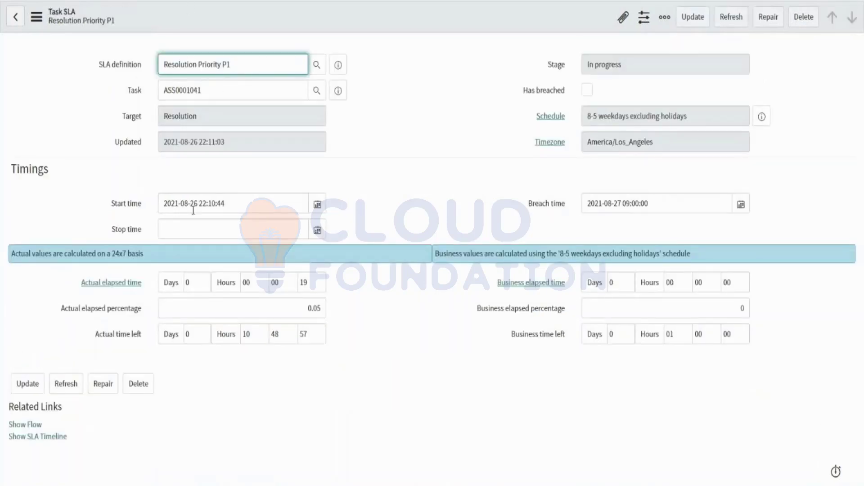
mouse_move(196, 205)
key("alt+Left")
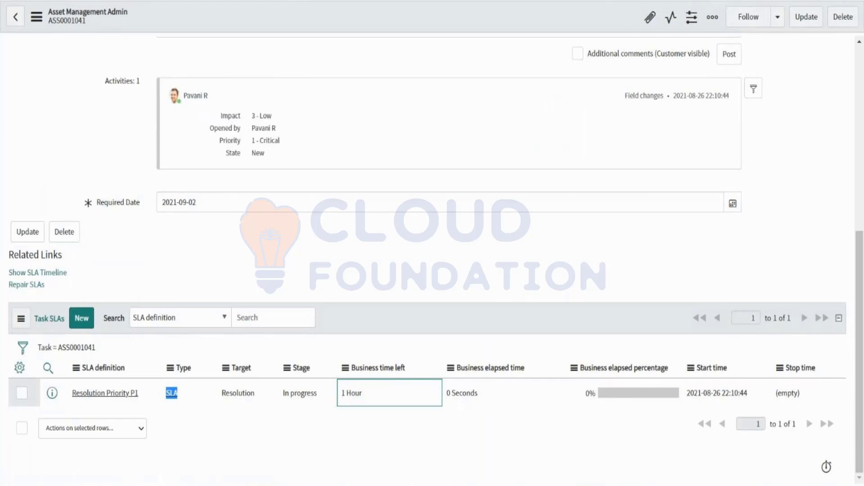
key("alt+Right")
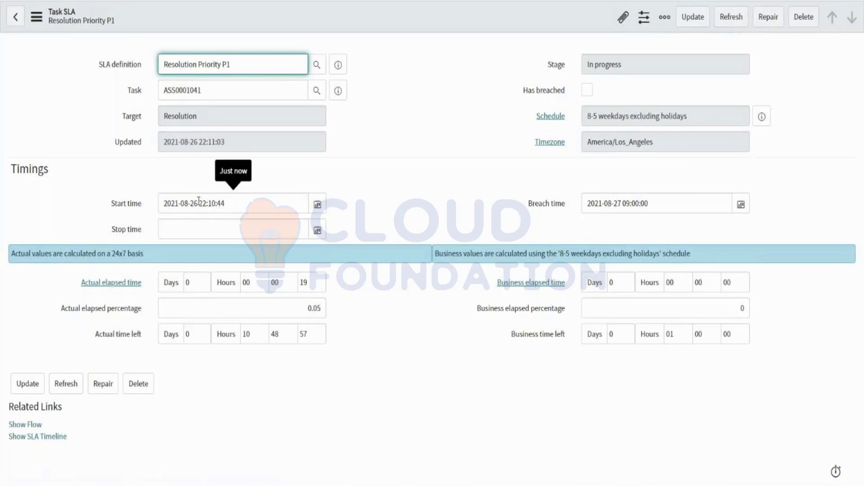
left_click_drag(198, 203, 224, 206)
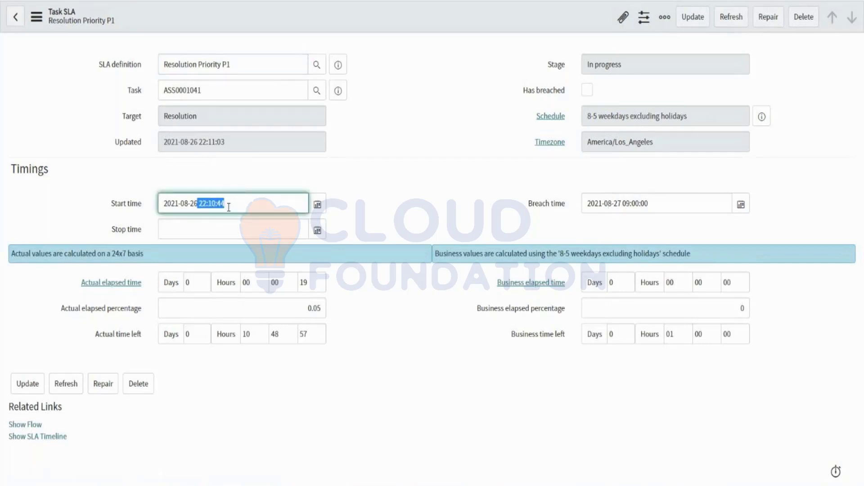
left_click(206, 208)
double_click(207, 206)
double_click(231, 205)
left_click(625, 205)
left_click_drag(623, 204, 659, 207)
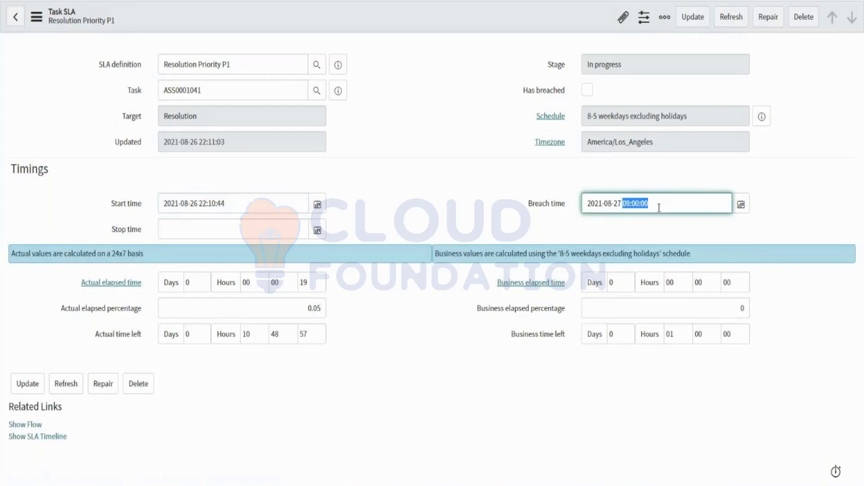
left_click(517, 219)
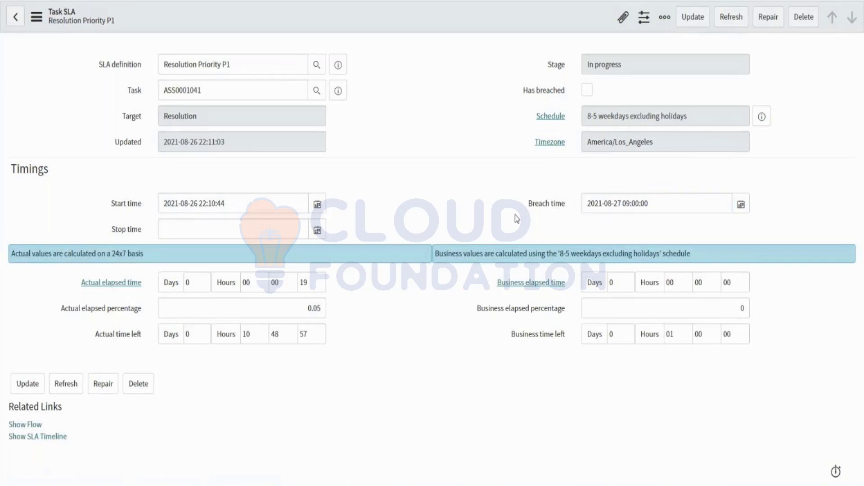
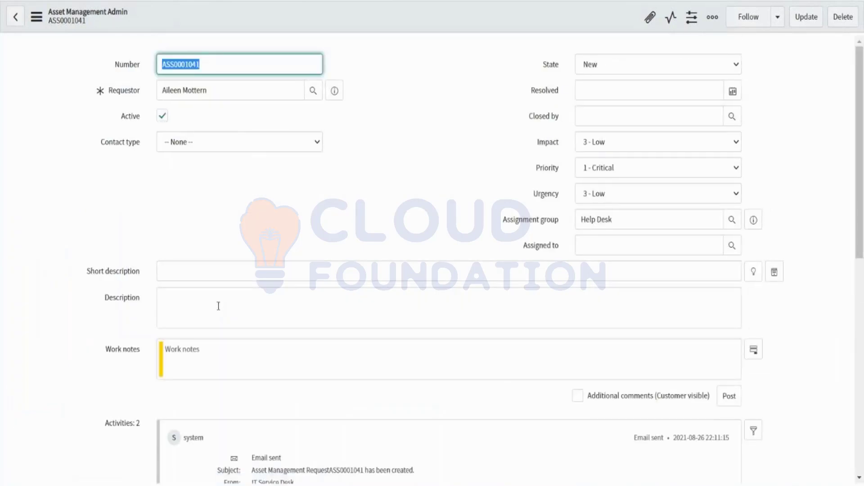
Recheck the record's Task SLAs list, and review the P1 to P4 durations in the Notepad++ notes.
scroll(218, 306, "down", 9)
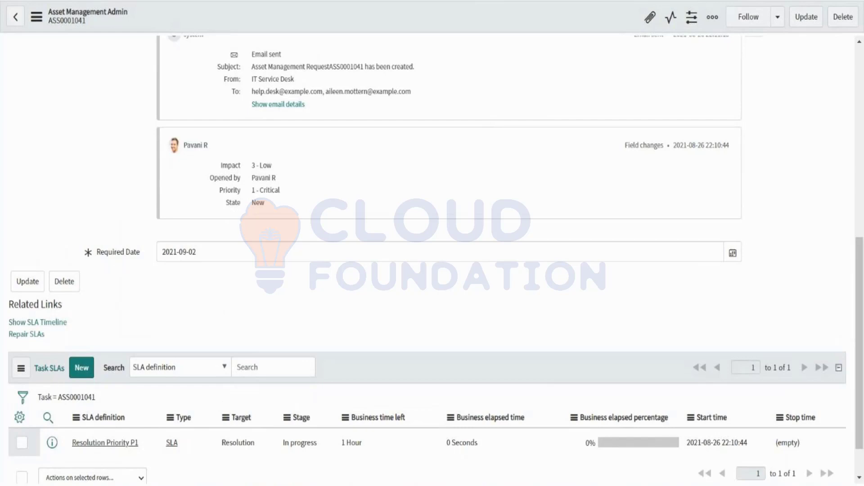
left_click_drag(85, 204, 26, 185)
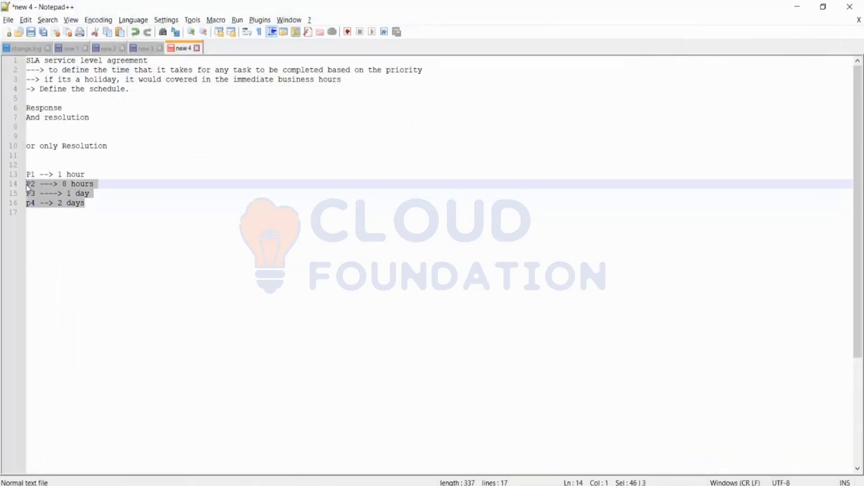
left_click(93, 209)
mouse_move(62, 185)
left_mouse_down()
mouse_move(102, 183)
mouse_move(34, 204)
mouse_move(69, 194)
left_mouse_up()
left_click(88, 177)
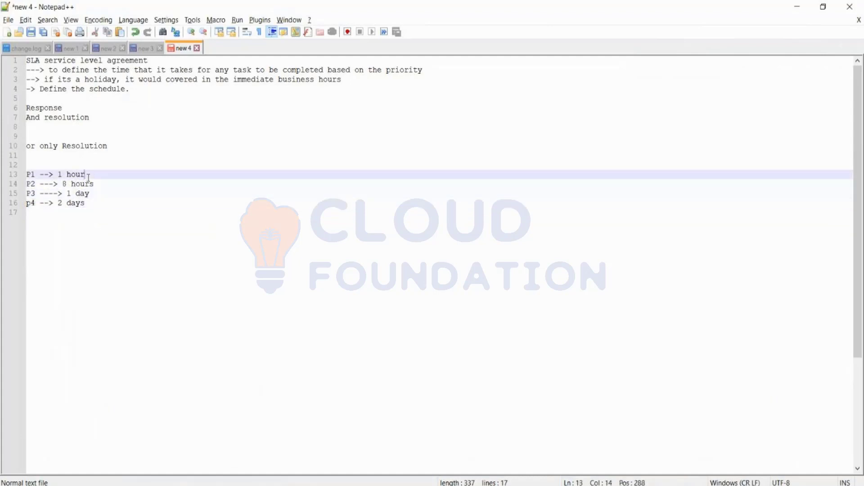
Add the line "(Business working hours)" directly above the P1 duration in the notes.
left_click(44, 161)
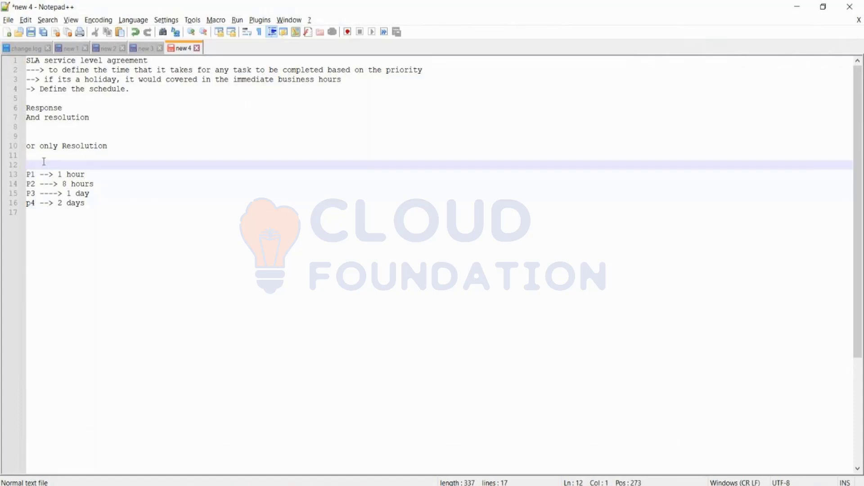
type("(Business wor")
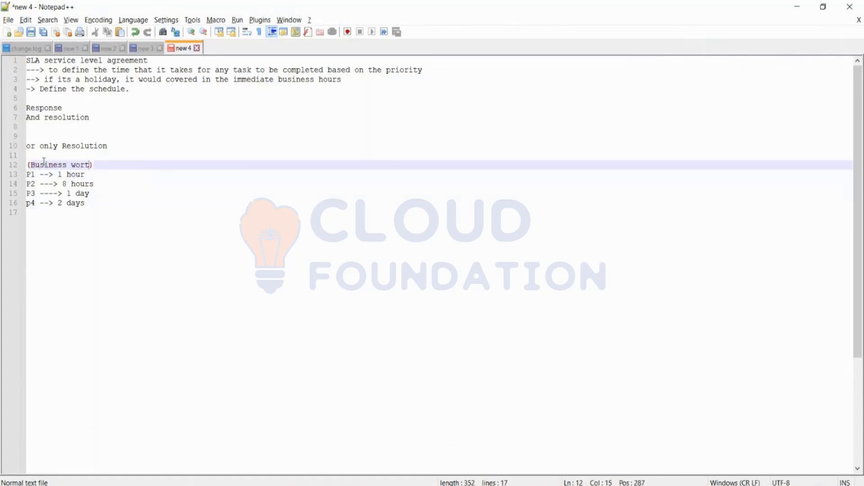
type("king hours")
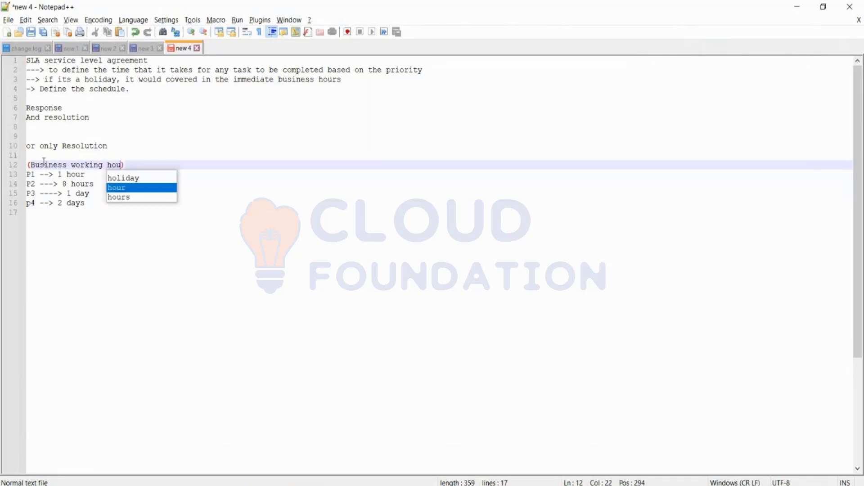
Add the line "8-5 = 9 hours" directly above "(Business working hours)" in the notes.
left_click(87, 155)
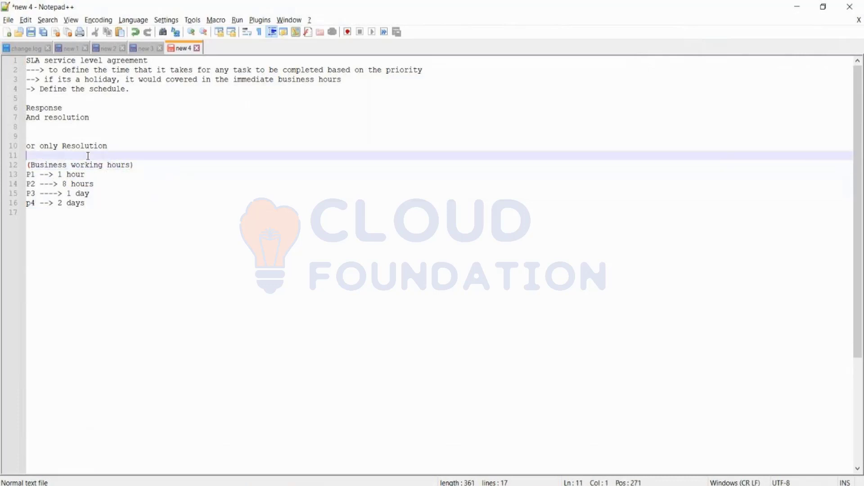
type("8-5 = 9 hours")
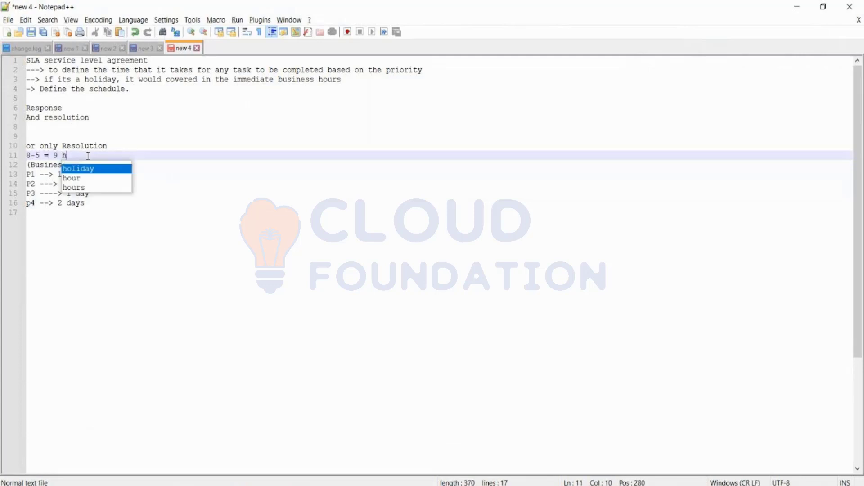
left_click(159, 172)
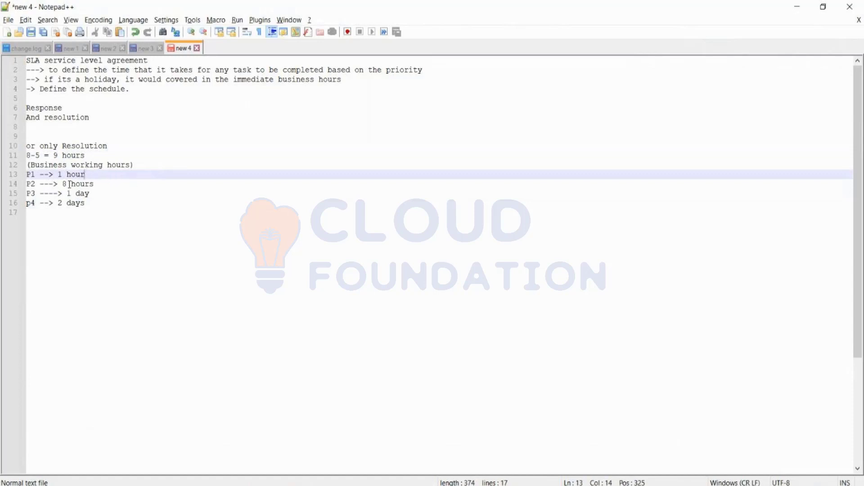
Append "--8-4" after the P2 duration in the notes.
left_click_drag(67, 184, 71, 185)
left_click(107, 184)
type("hours   -")
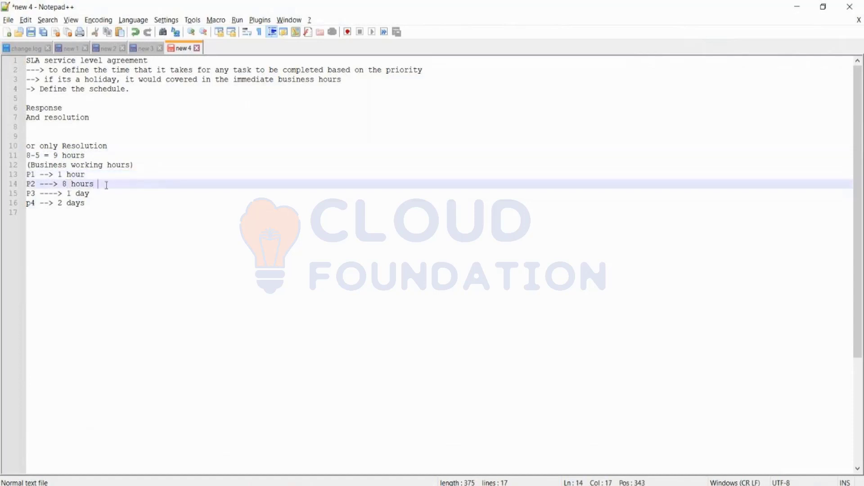
type("8-4")
left_click(115, 193)
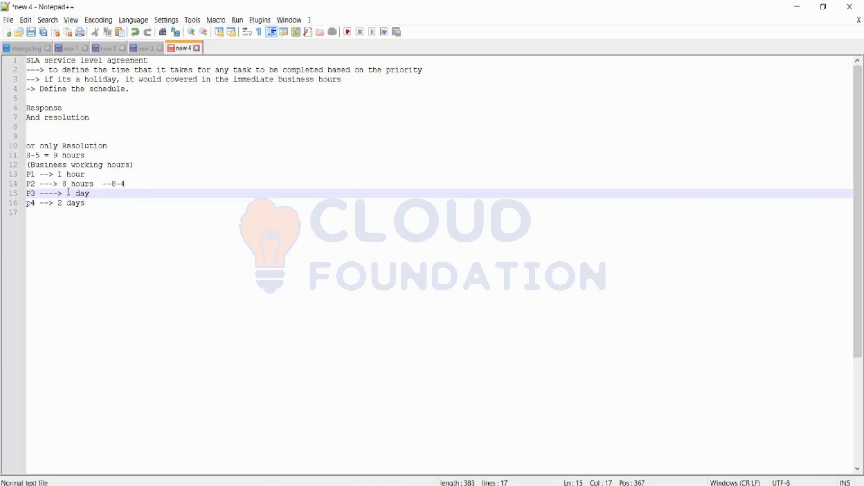
Review the P2 and P3 durations in the notes against the business working hours.
left_click_drag(63, 184, 94, 184)
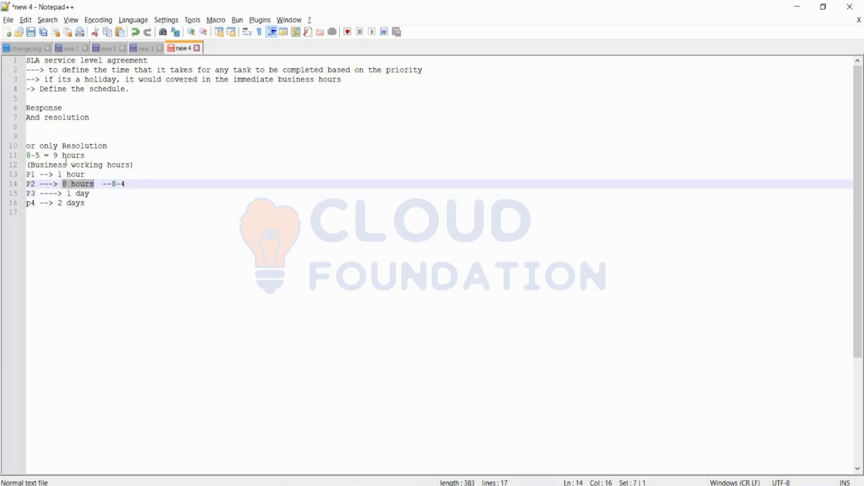
double_click(81, 194)
left_click_drag(91, 194, 97, 194)
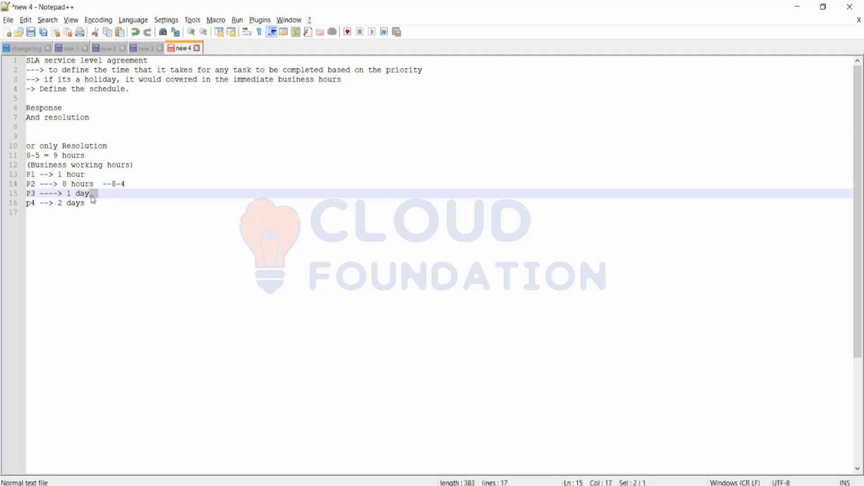
left_click_drag(89, 194, 67, 194)
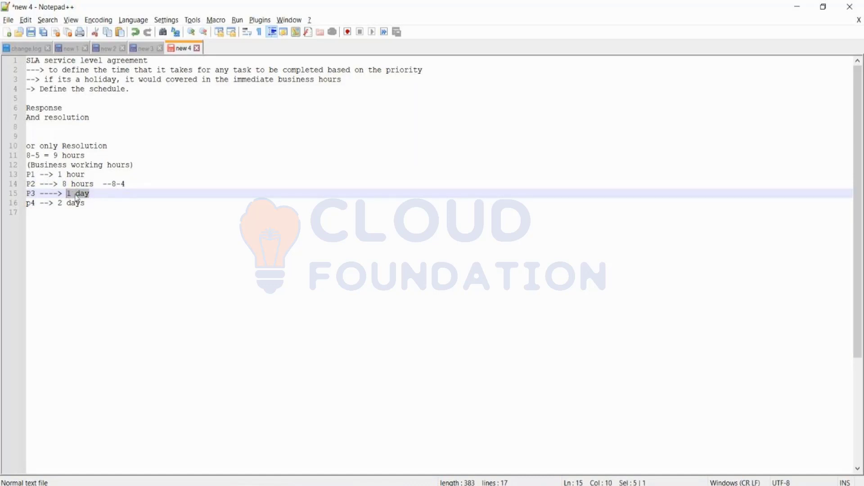
left_click(100, 194)
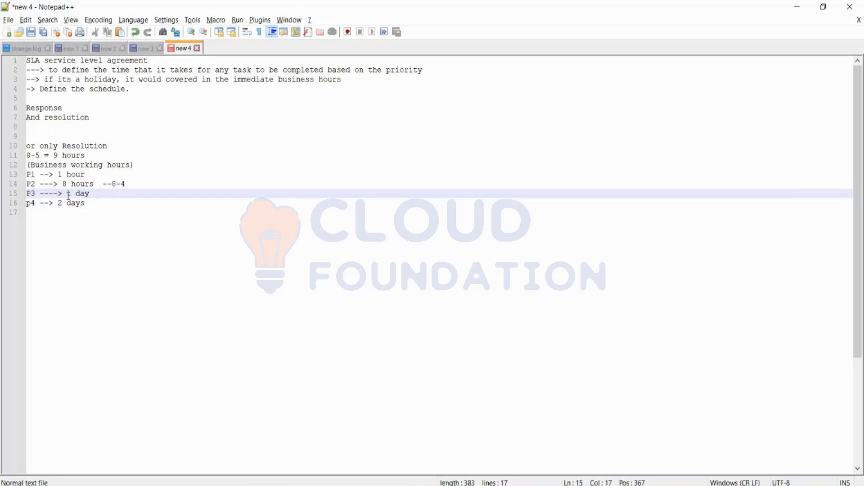
mouse_move(67, 194)
left_mouse_down()
mouse_move(100, 199)
mouse_move(67, 194)
left_mouse_up()
left_click(91, 193)
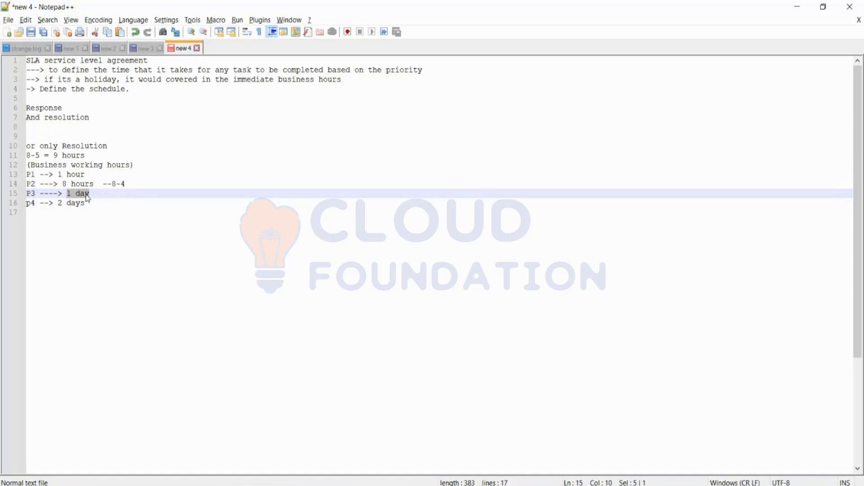
left_click(99, 196)
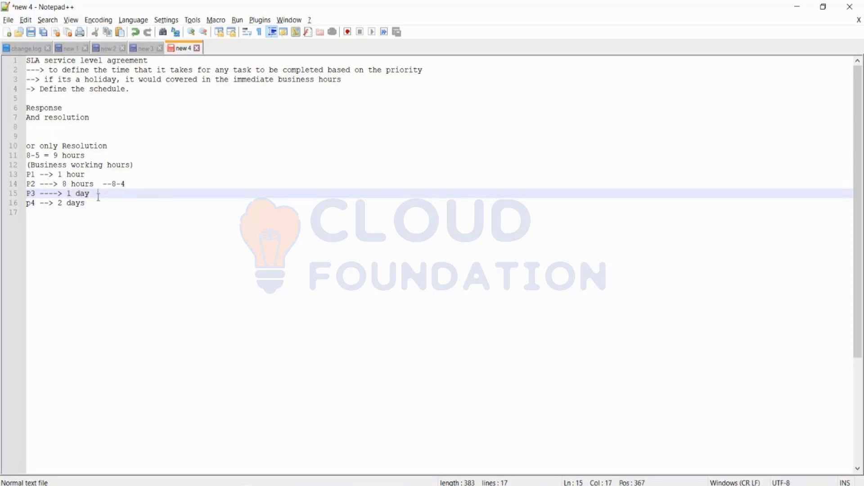
Switch to the browser and show the Resolution Priority P1 SLA definition.
mouse_move(208, 485)
left_click(212, 485)
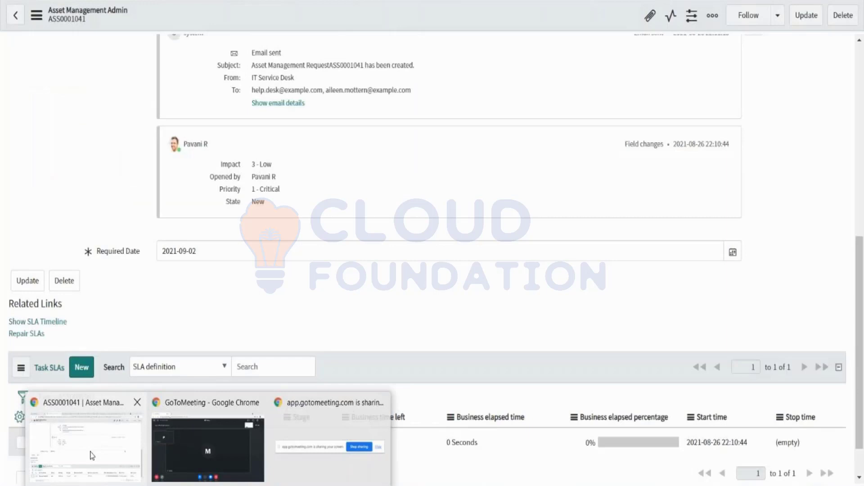
left_click(85, 464)
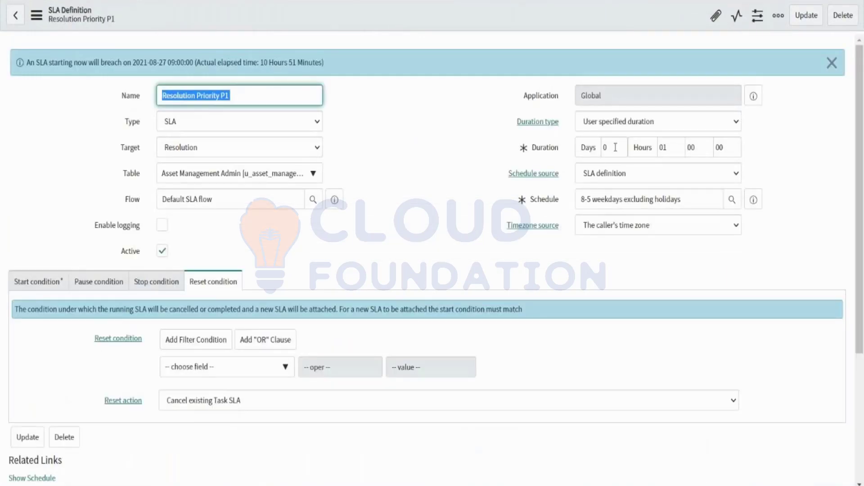
Try a duration of 1 day and 0 hours for the Resolution Priority P1 SLA.
left_click(615, 147)
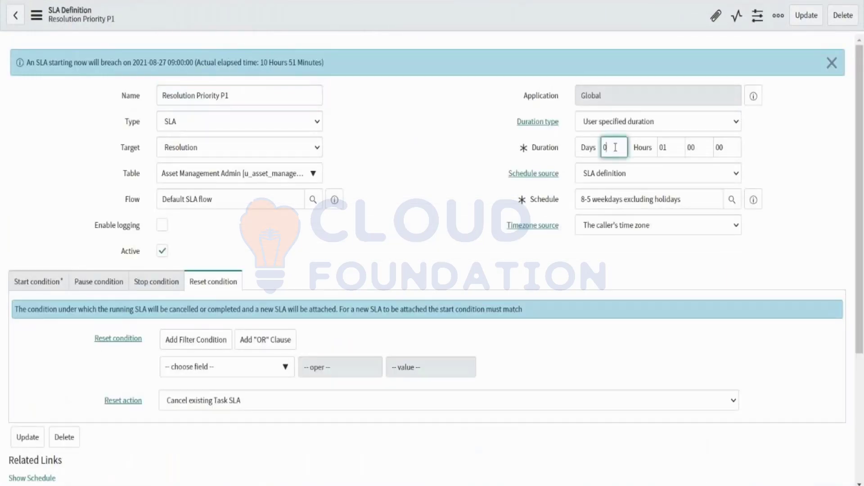
double_click(615, 148)
type("1")
left_click(672, 147)
key("BackSpace")
type("0")
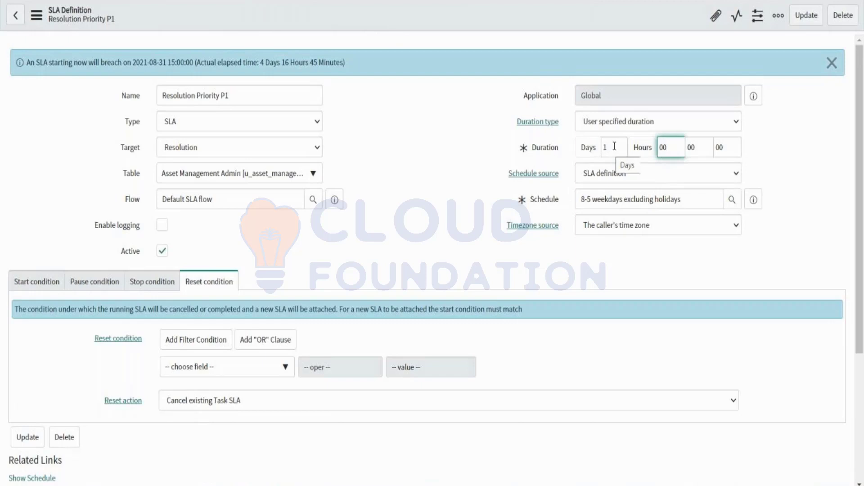
Try a duration of 2 days for the SLA definition.
double_click(615, 147)
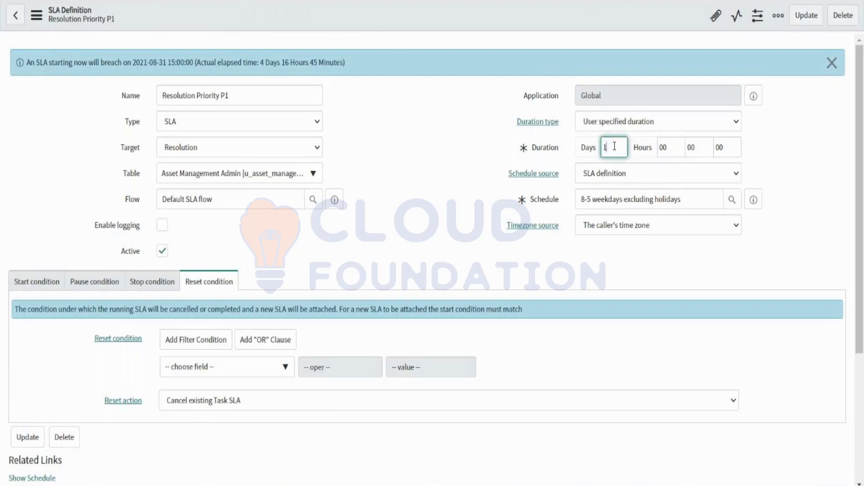
type("2")
left_click(669, 148)
Try a duration of 0 days and 16 hours for the SLA definition.
double_click(613, 148)
key("BackSpace")
type("00")
left_click(674, 151)
key("BackSpace")
key("BackSpace")
type("16")
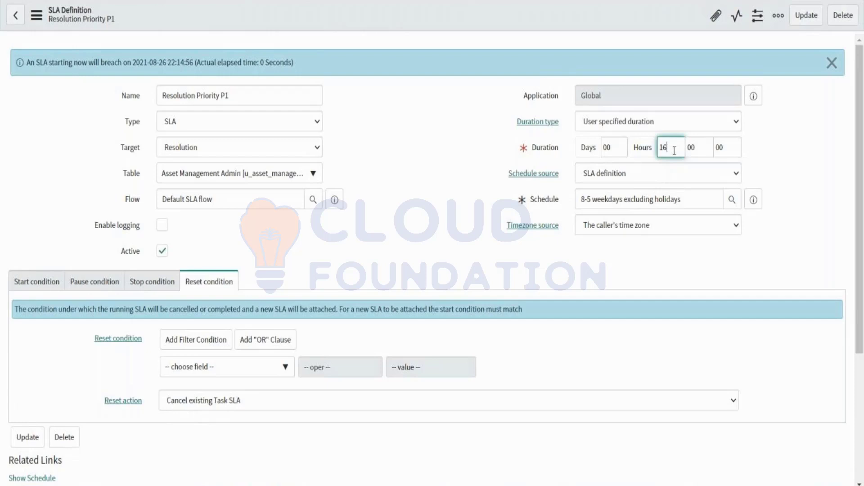
Set the Resolution Priority P1 SLA duration to 1 day and 6 hours.
left_click(617, 147)
key("BackSpace")
key("BackSpace")
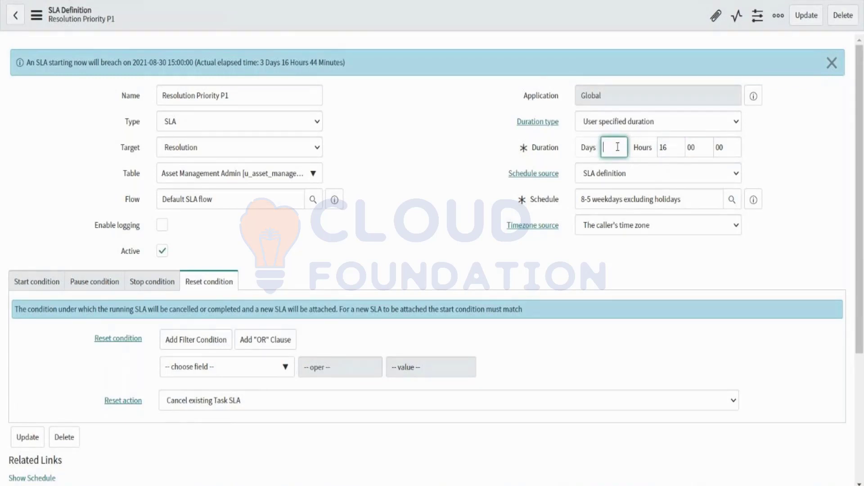
type("1")
left_click(677, 145)
key("BackSpace")
key("BackSpace")
type("06")
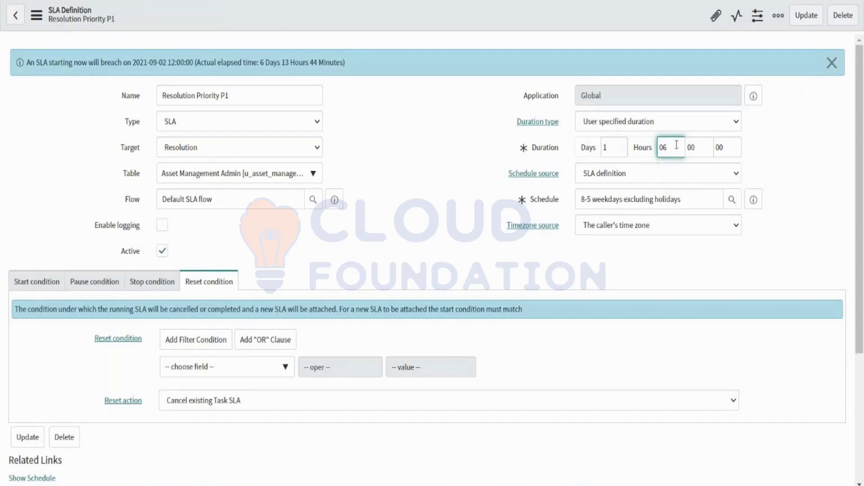
left_click(453, 160)
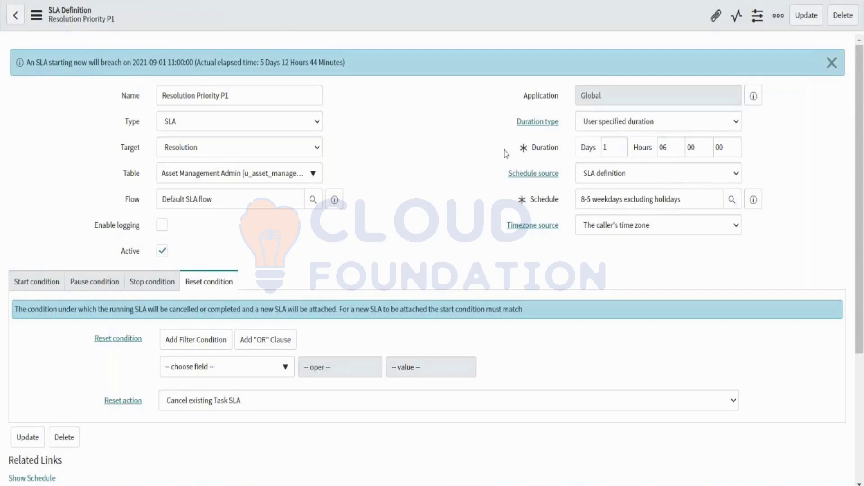
Recheck the SLA definition's days value, and look through the Asset Management Admin record described as "testing 11".
double_click(619, 148)
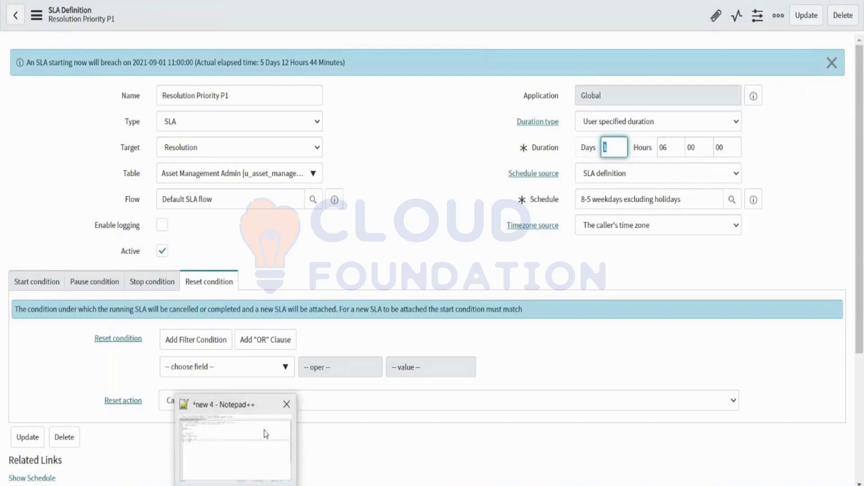
left_click(265, 440)
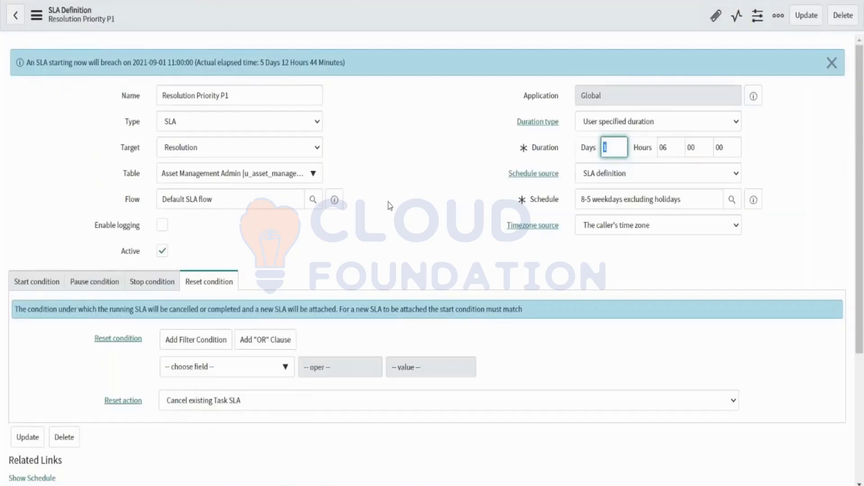
scroll(387, 204, "down", 4)
scroll(394, 213, "down", 1)
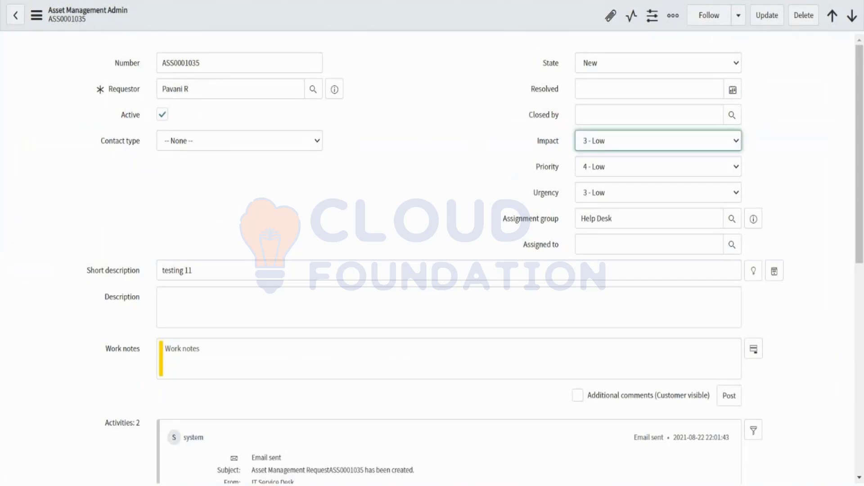
left_click(217, 266)
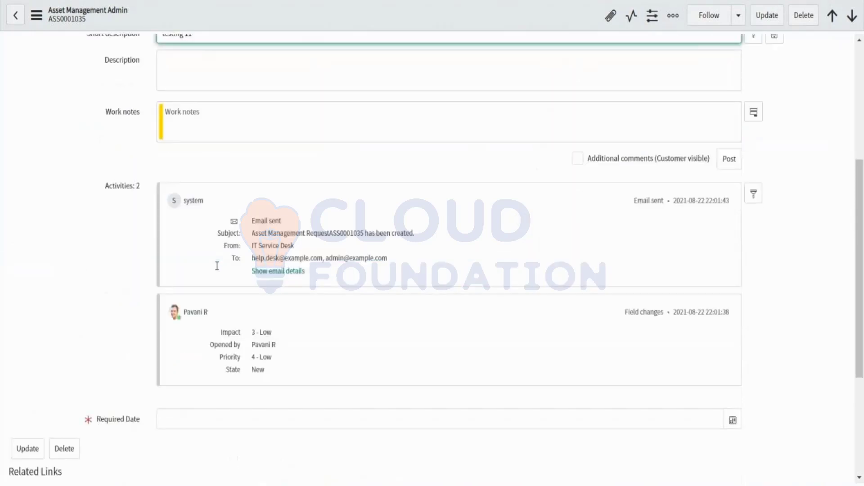
scroll(218, 270, "down", 3)
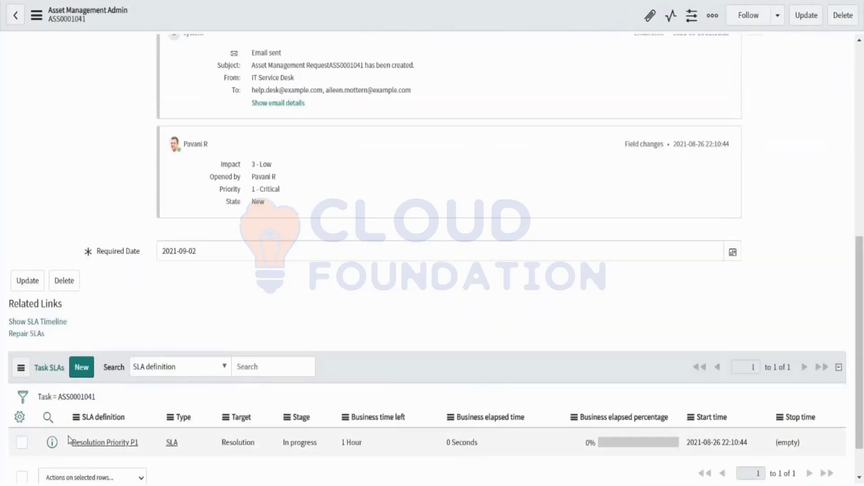
Examine the critical record's Task SLAs entry, including its SLA definition and business elapsed percentage.
left_click_drag(71, 443, 144, 450)
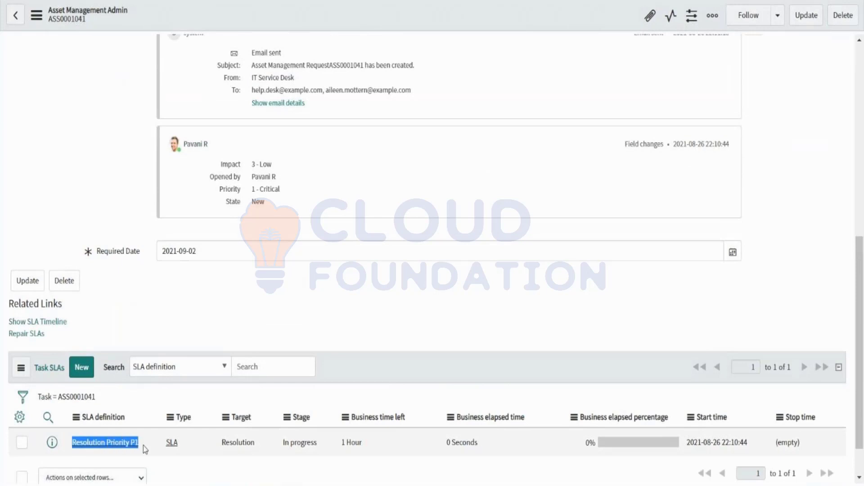
scroll(525, 192, "down", 1)
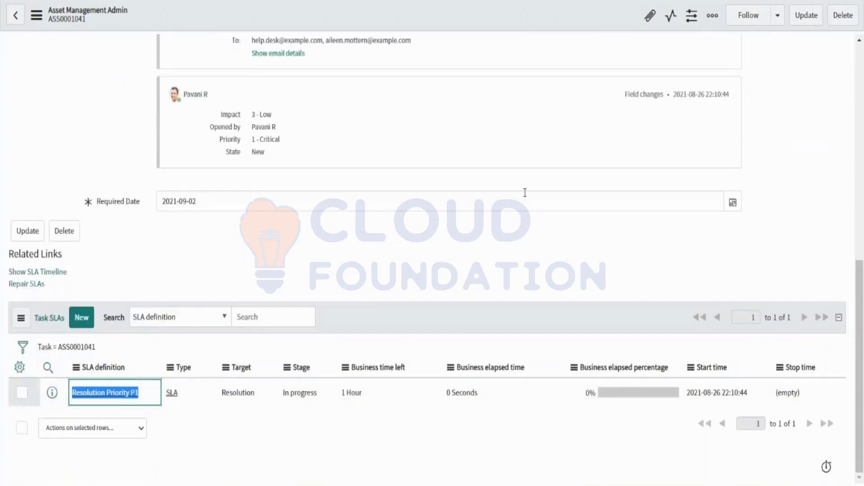
scroll(525, 192, "up", 9)
scroll(353, 263, "down", 6)
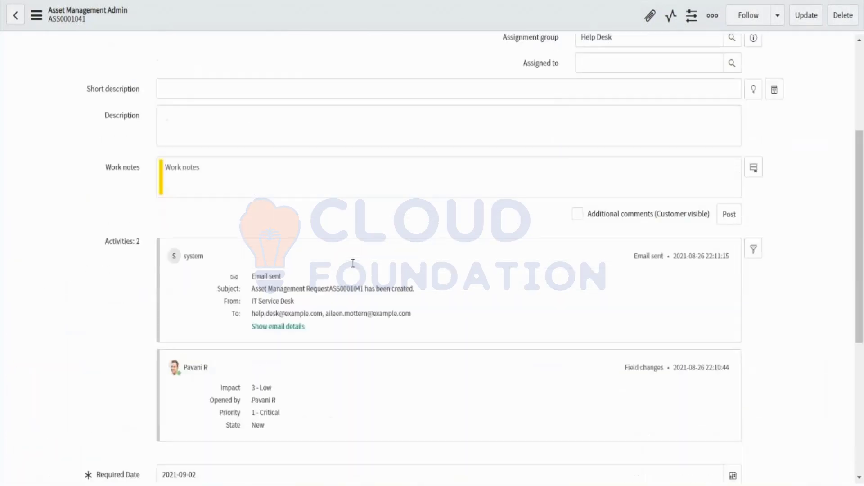
scroll(353, 263, "down", 3)
left_click_drag(152, 399, 68, 398)
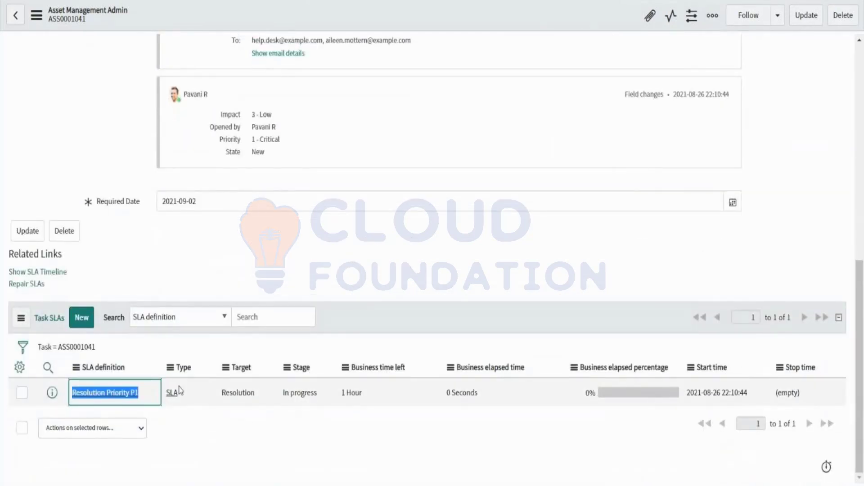
left_click(631, 392)
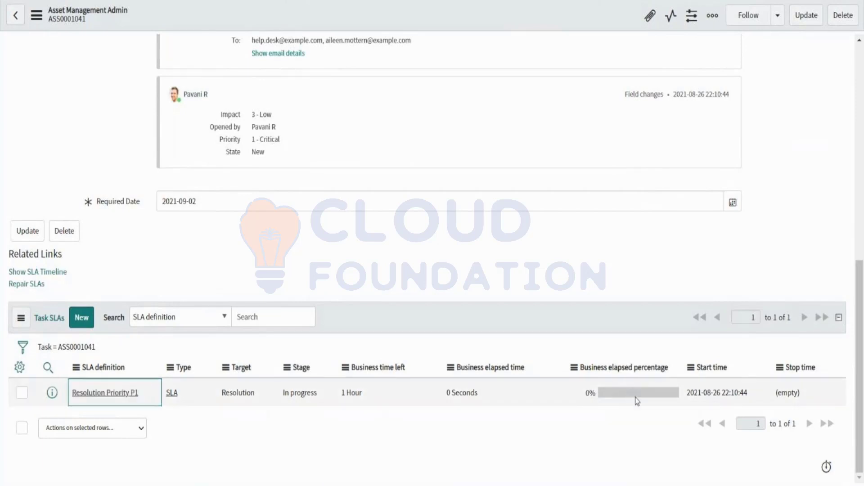
Check the critical record's Assigned to field and compare it with its Task SLAs entry.
scroll(599, 338, "up", 10)
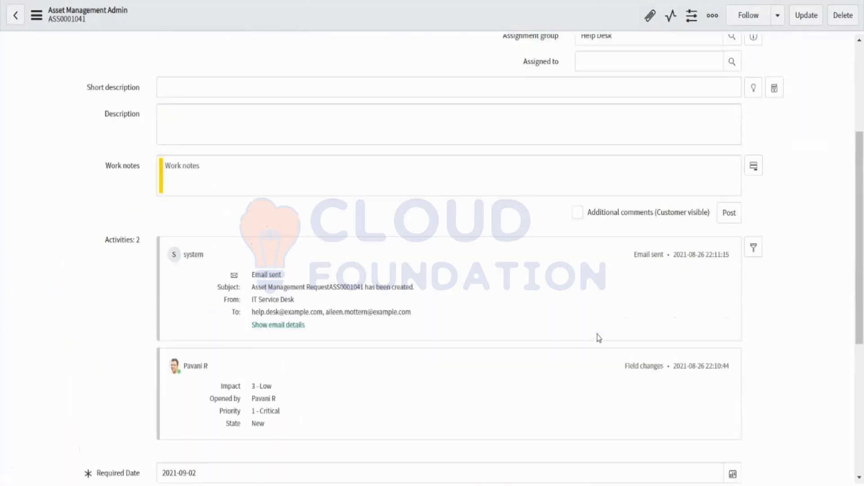
left_click(594, 241)
scroll(593, 241, "down", 3)
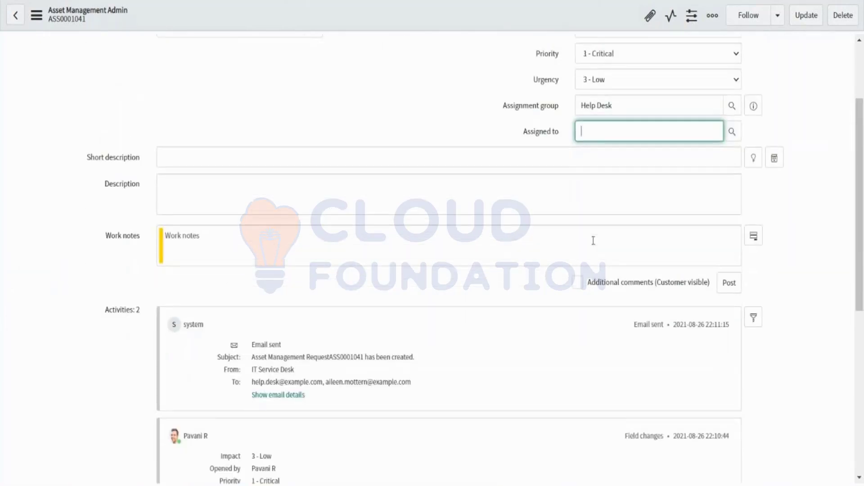
scroll(594, 241, "down", 7)
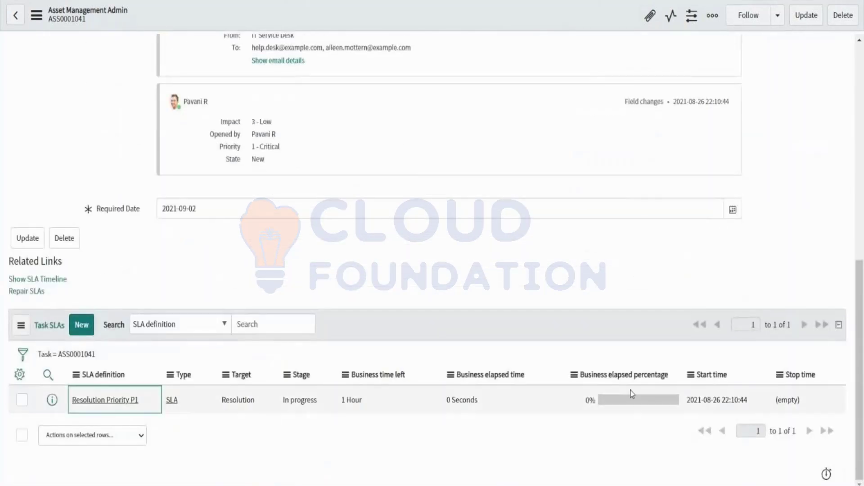
scroll(653, 402, "up", 8)
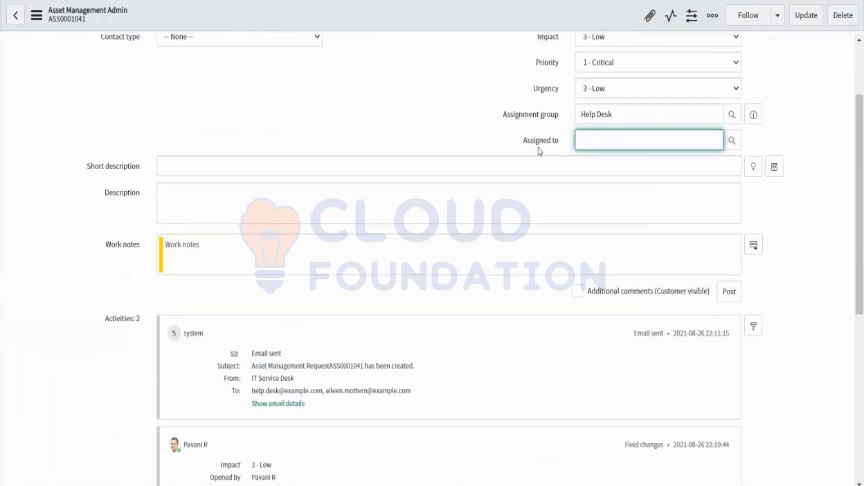
left_click_drag(569, 145, 517, 148)
scroll(568, 299, "down", 8)
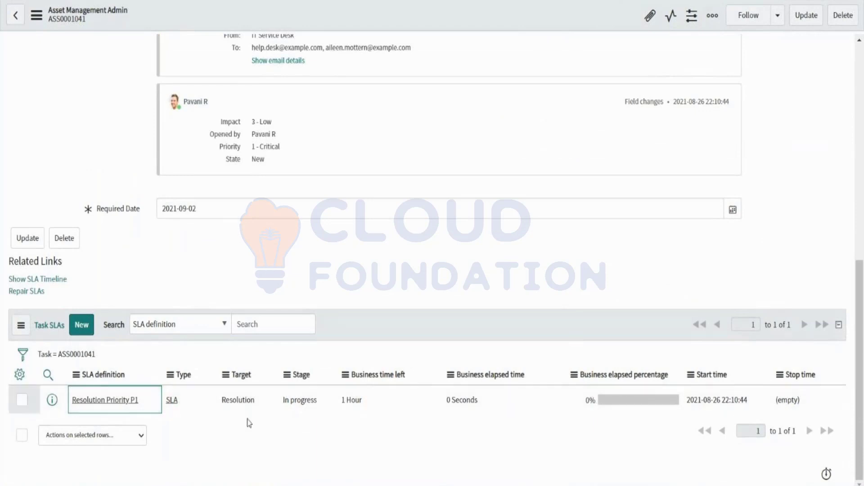
Recheck the critical record's Assigned to field below its Help Desk assignment group.
scroll(659, 209, "up", 8)
left_click(592, 200)
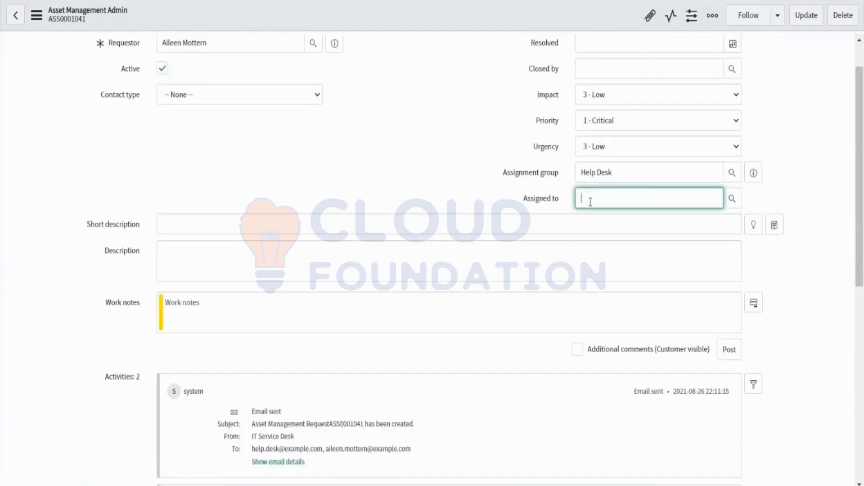
left_click(540, 199)
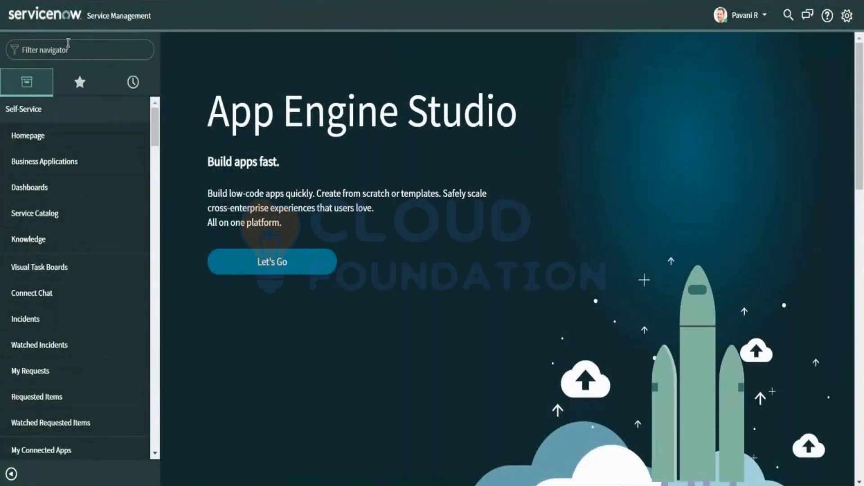
Find "workflow" in the application navigator and open the Workflow Editor.
left_click(67, 42)
type("workfl")
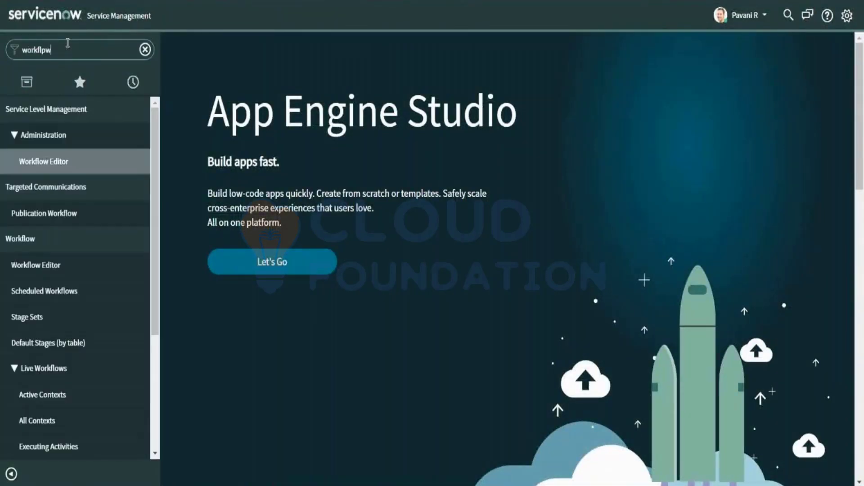
type("ow")
scroll(62, 410, "down", 4)
scroll(62, 410, "up", 4)
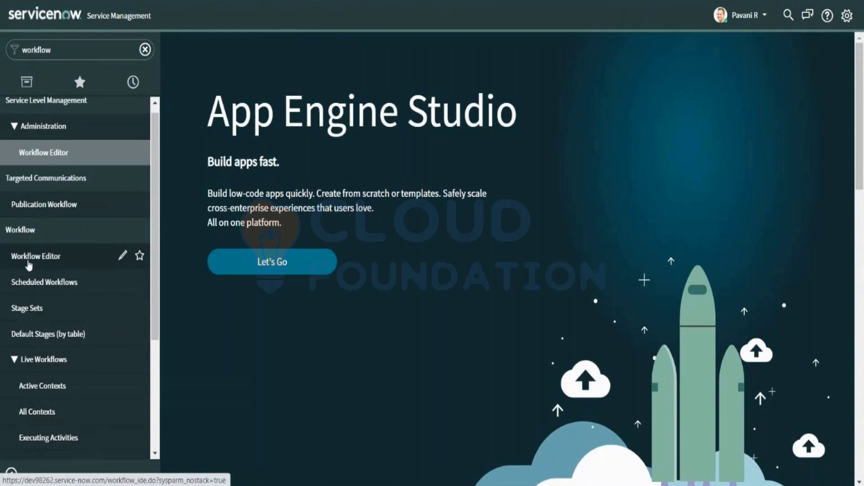
left_click(29, 263)
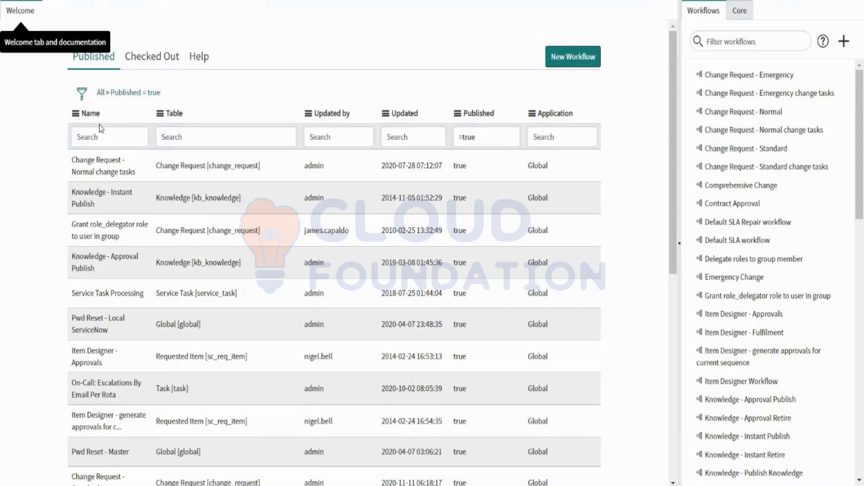
Filter the published workflows to names containing SLA.
left_click(99, 135)
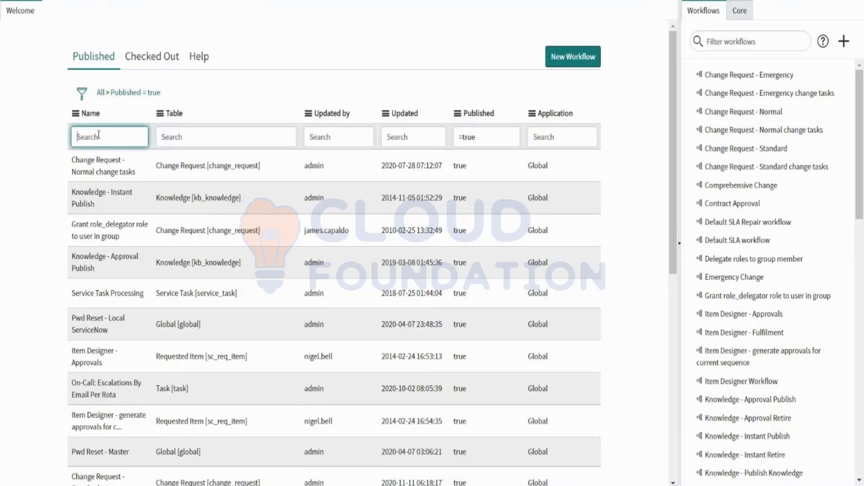
type("*SLA")
key("Return")
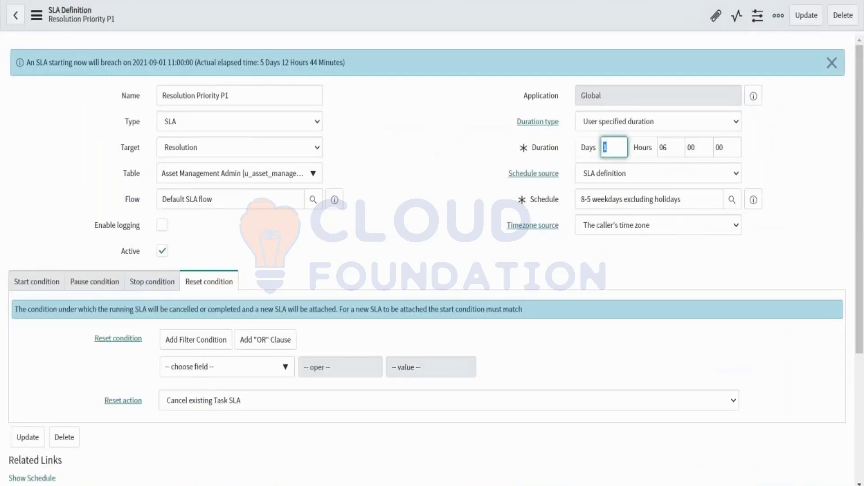
Examine the Flow field on the Resolution Priority P1 SLA definition.
double_click(227, 197)
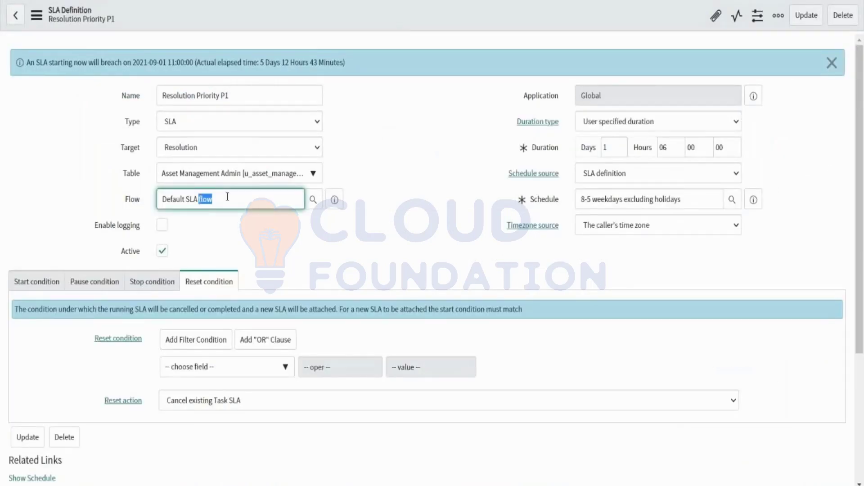
left_click(137, 205)
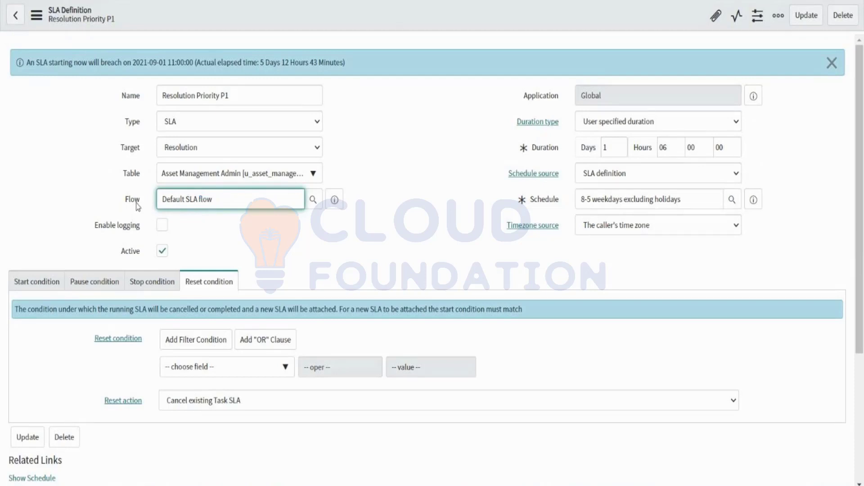
right_click(276, 25)
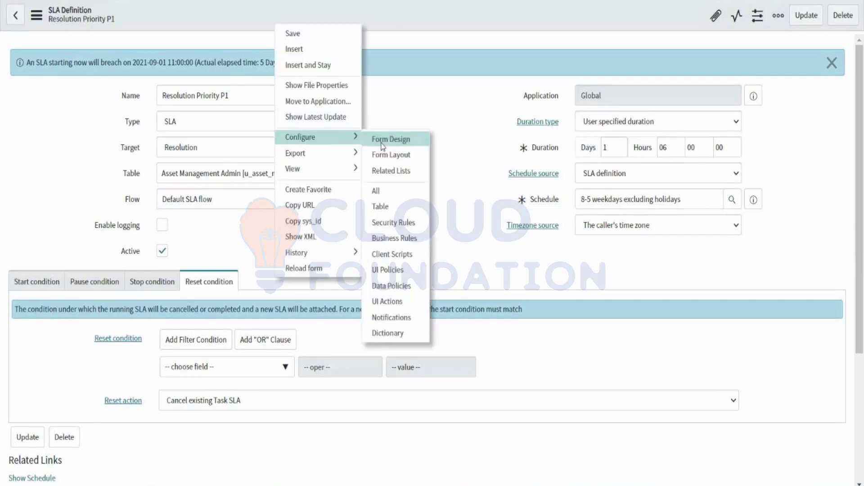
left_click(242, 203)
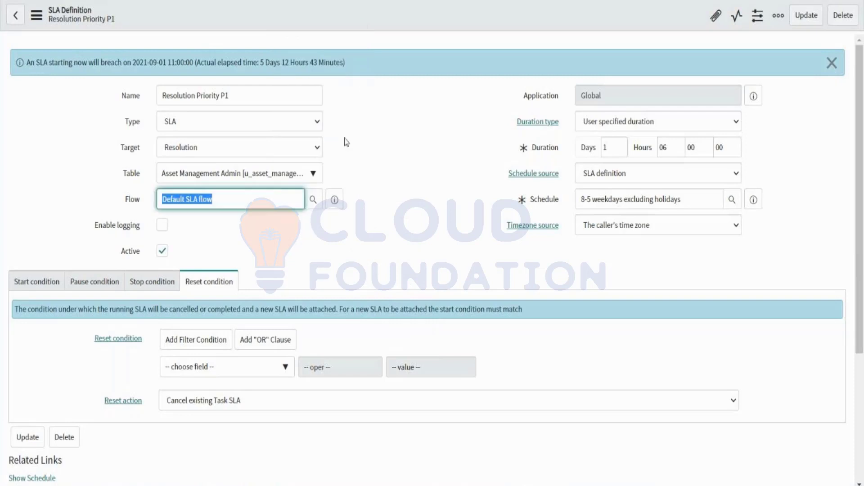
left_click(194, 214)
double_click(226, 193)
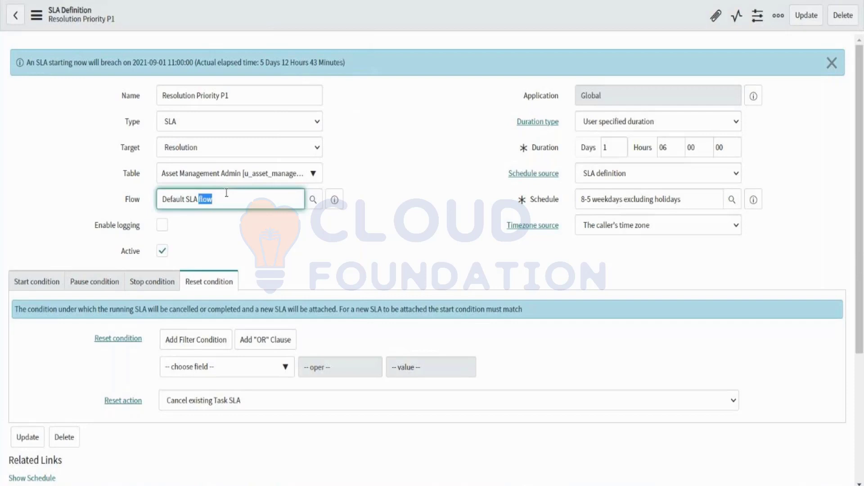
Open the form layout configuration of the SLA Definition form, leaving the record without saving.
left_click(232, 12)
right_click(231, 12)
mouse_move(288, 121)
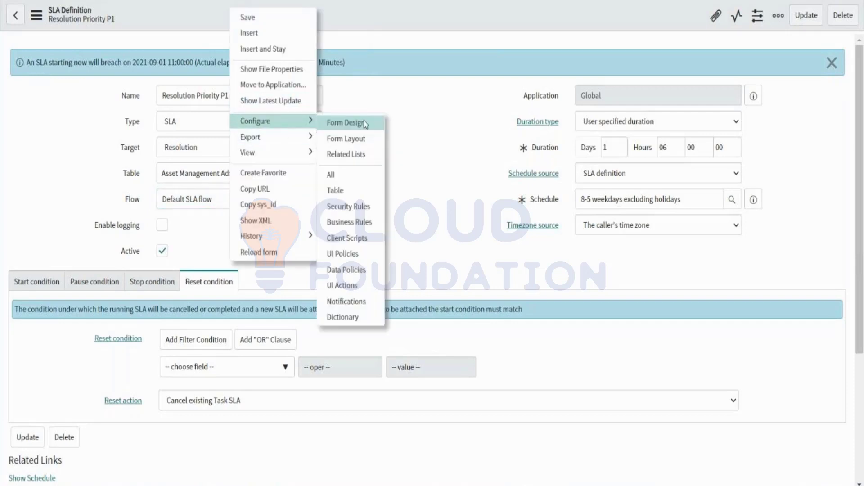
left_click(361, 138)
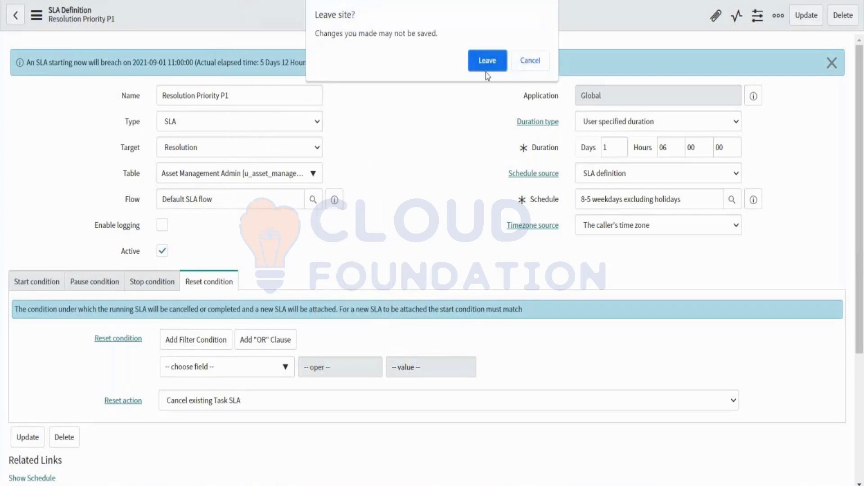
left_click(480, 60)
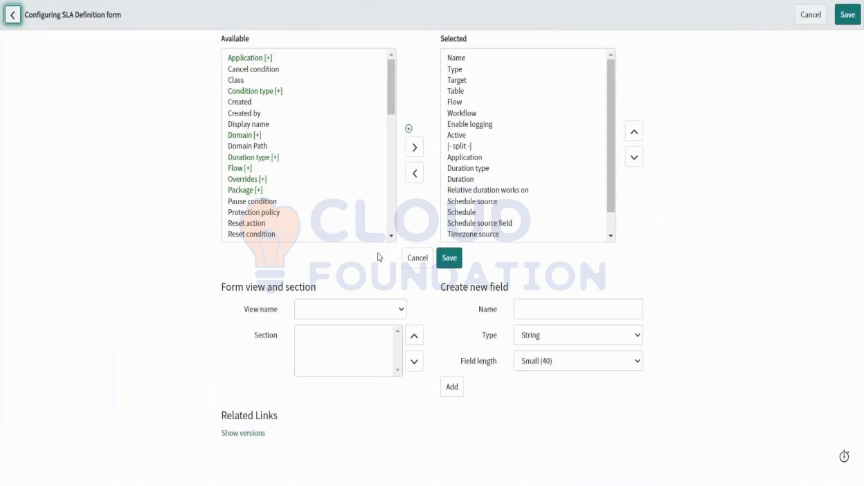
Remove the Flow field from the selected fields of the SLA Definition form and save the layout.
left_click(299, 168)
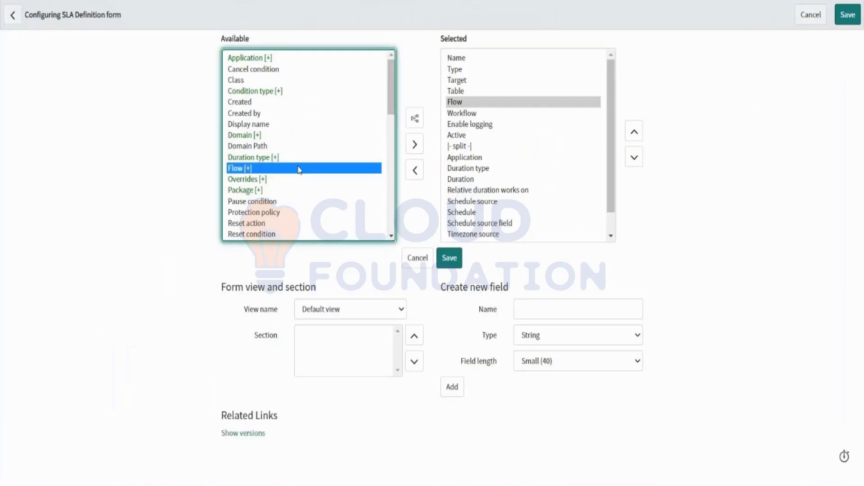
left_click(468, 116)
left_click(414, 145)
left_click(460, 112)
left_click(462, 103)
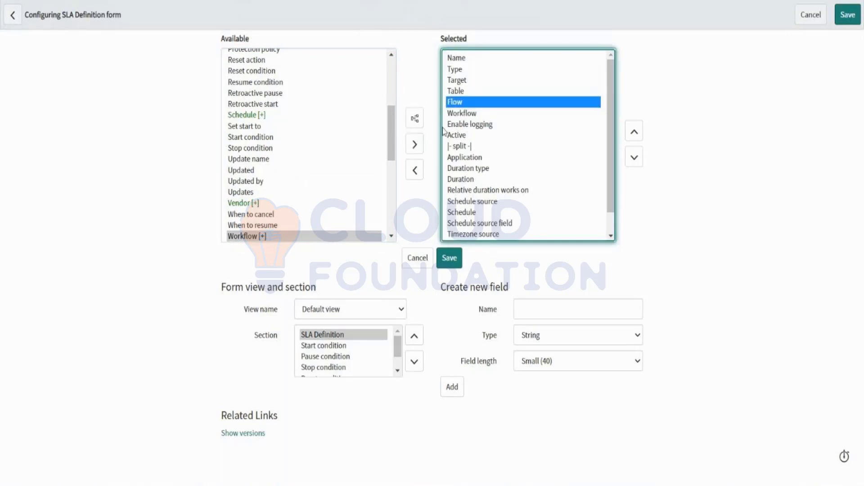
left_click(415, 173)
left_click(451, 258)
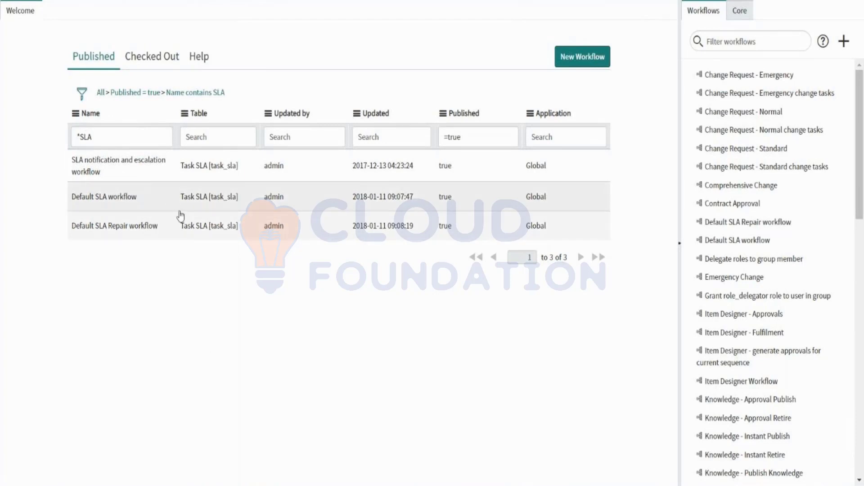
Open the Default SLA workflow from the filtered list of published workflows.
left_click(123, 204)
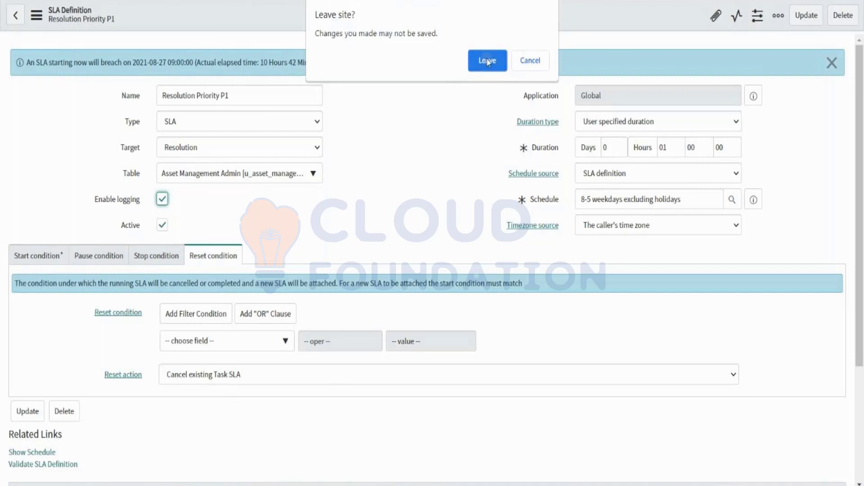
Leave the SLA definition without saving and reopen Resolution Priority P1 from its Task SLA record.
left_click(488, 56)
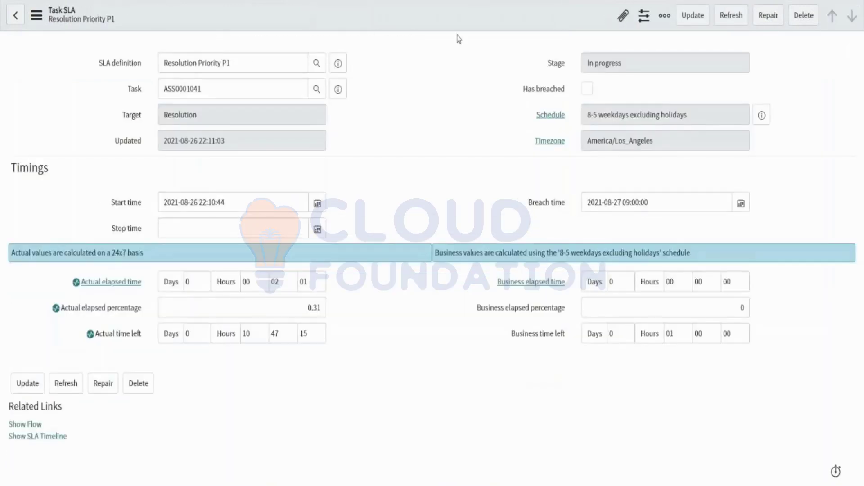
left_click(338, 65)
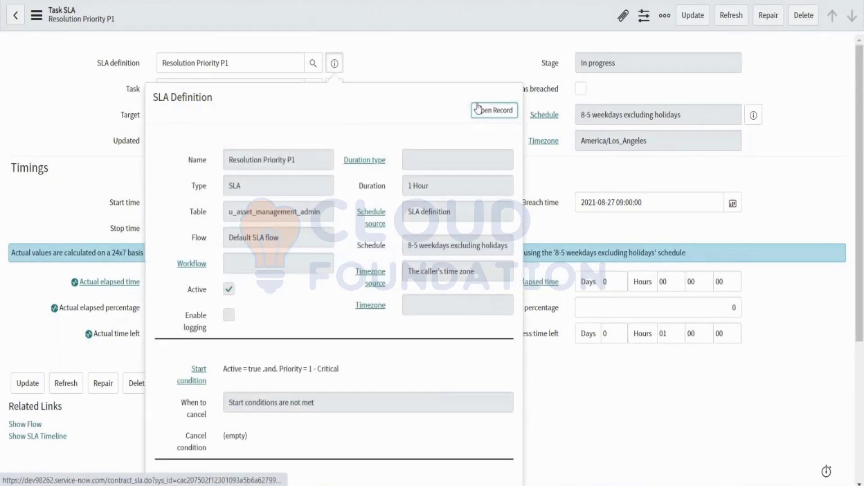
key("Return")
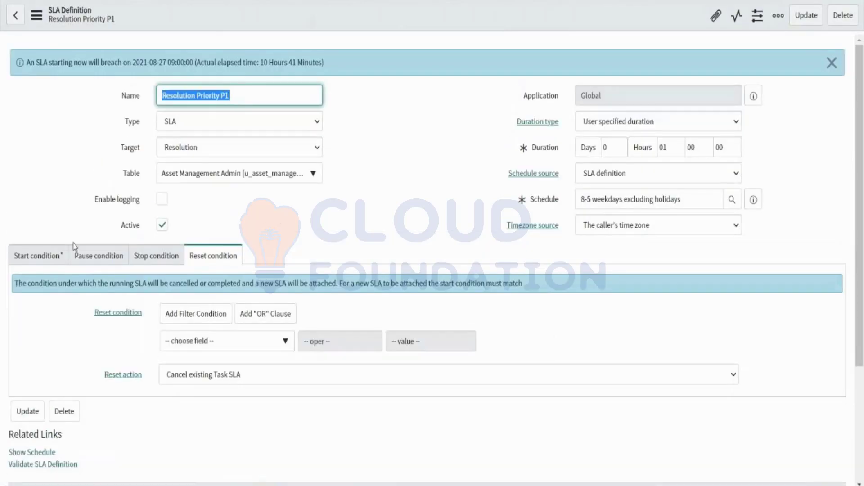
Look through the start, pause and stop conditions of the Resolution Priority P1 SLA definition.
left_click(53, 256)
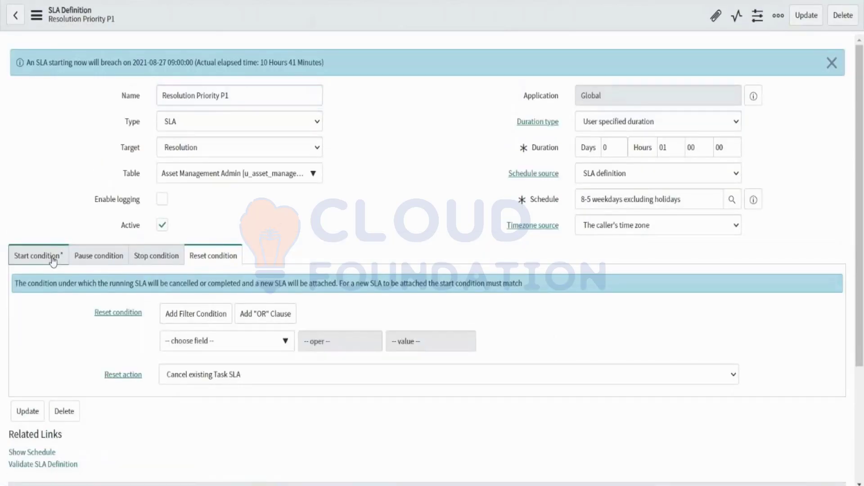
left_click(101, 261)
left_click(158, 259)
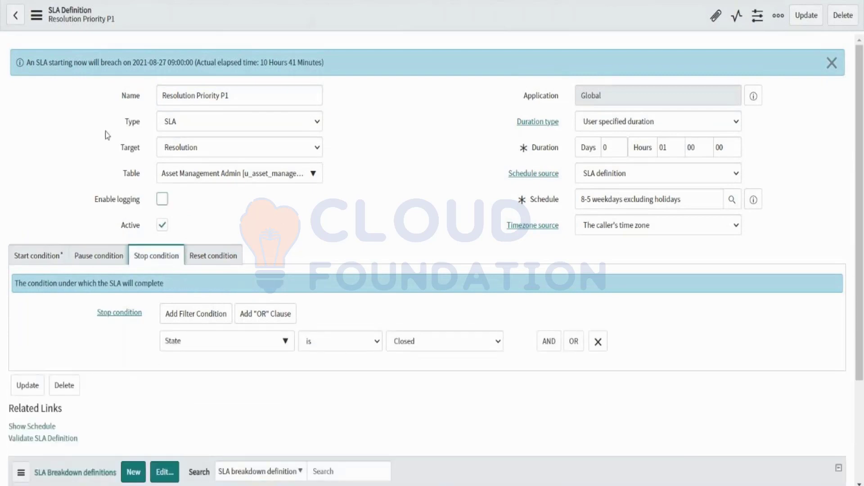
Open the SLA Definition form layout and remove Workflow from the selected fields.
left_click(32, 17)
mouse_move(69, 128)
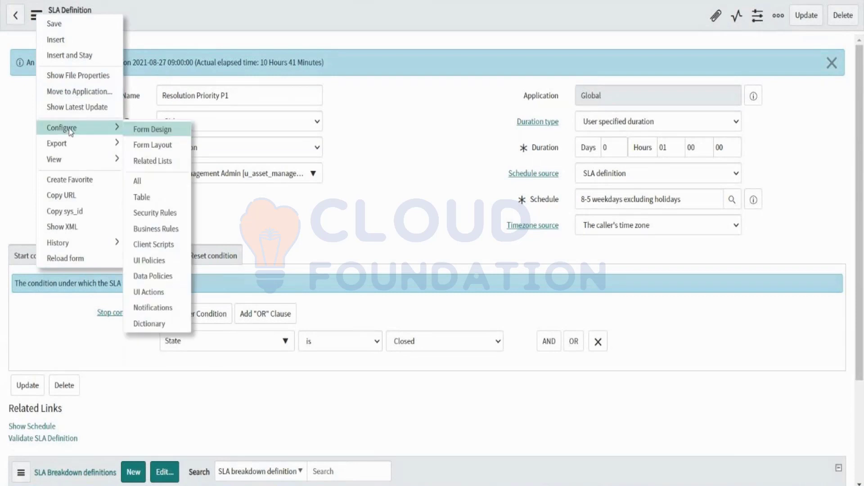
left_click(166, 150)
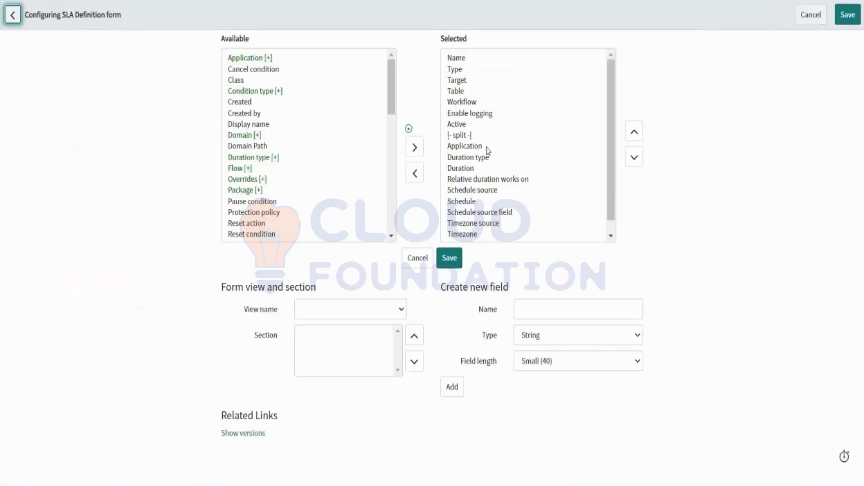
left_click(462, 103)
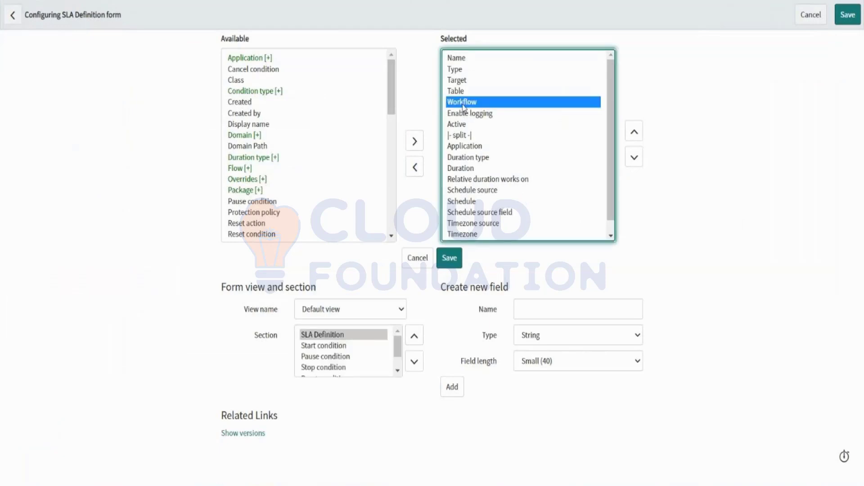
scroll(297, 199, "down", 2)
scroll(296, 199, "down", 10)
scroll(286, 135, "up", 4)
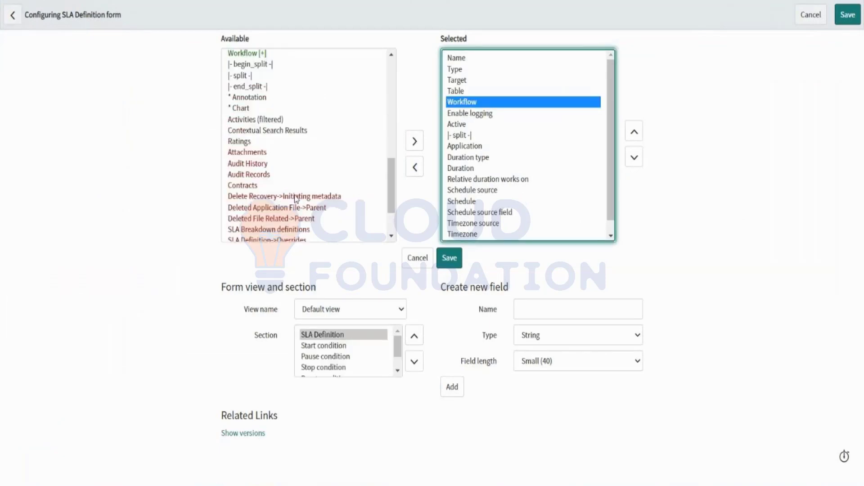
scroll(284, 124, "up", 1)
left_click(411, 173)
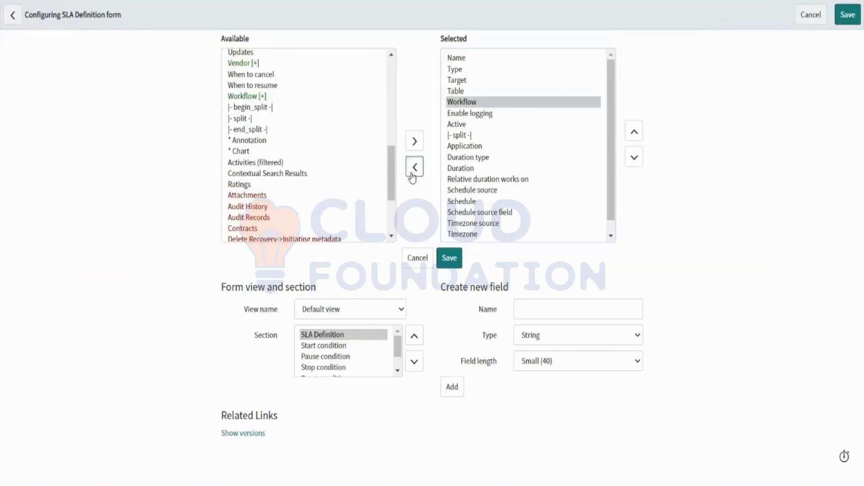
Add Workflow back below Table in the selected fields and save the SLA Definition form layout.
left_click(260, 97)
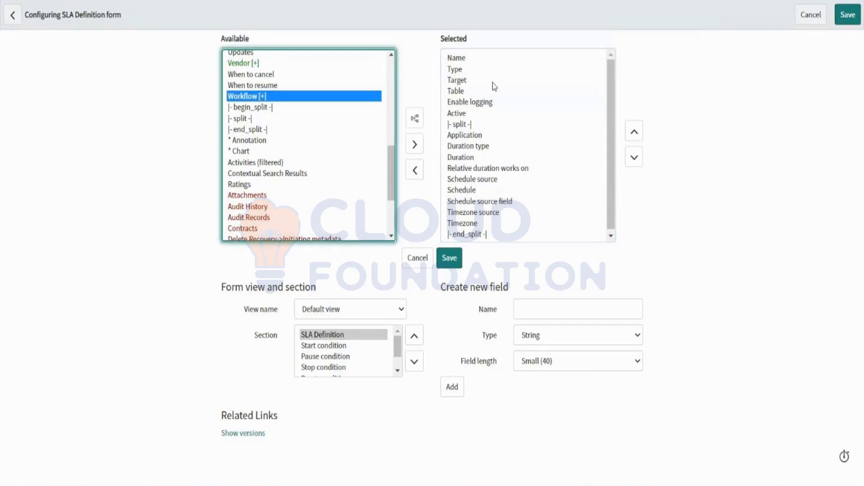
left_click(463, 93)
left_click(415, 144)
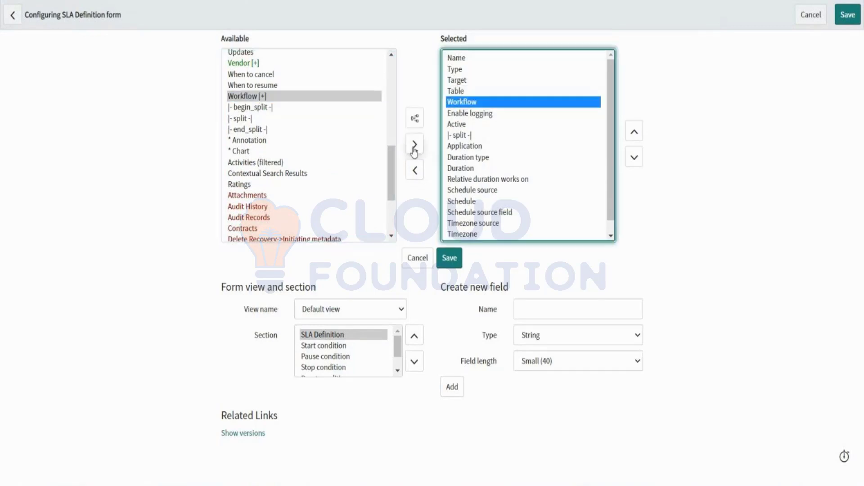
scroll(276, 157, "up", 3)
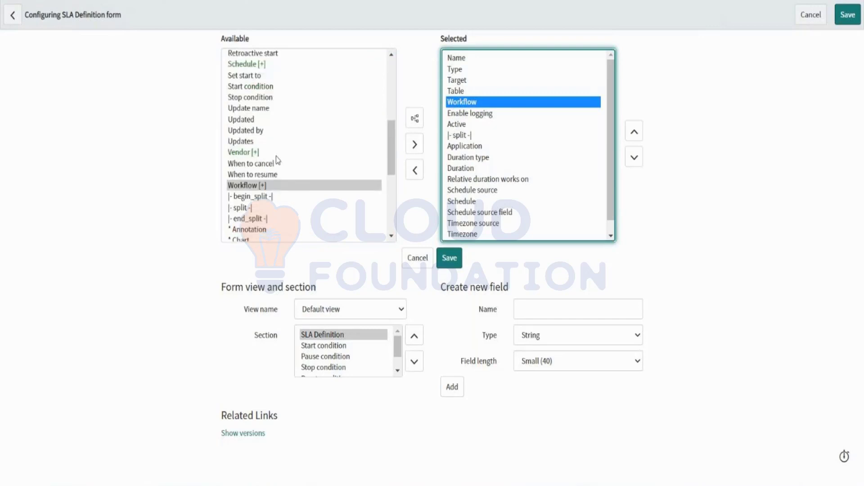
scroll(277, 159, "up", 5)
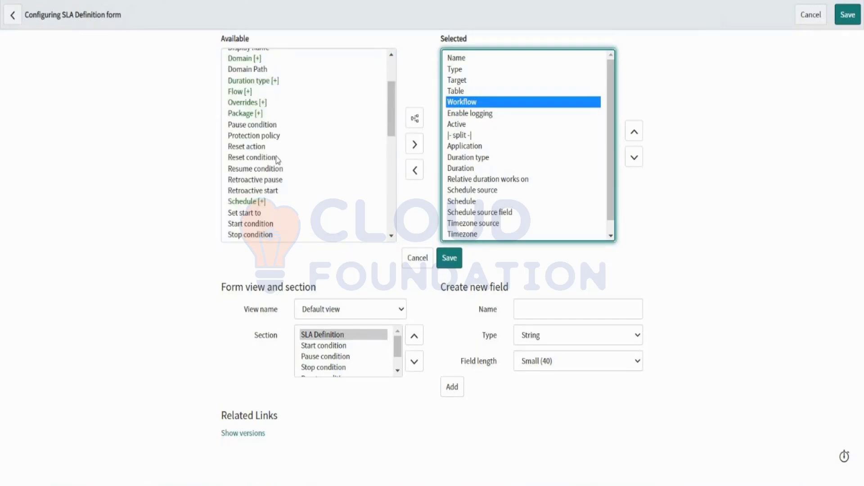
left_click(448, 260)
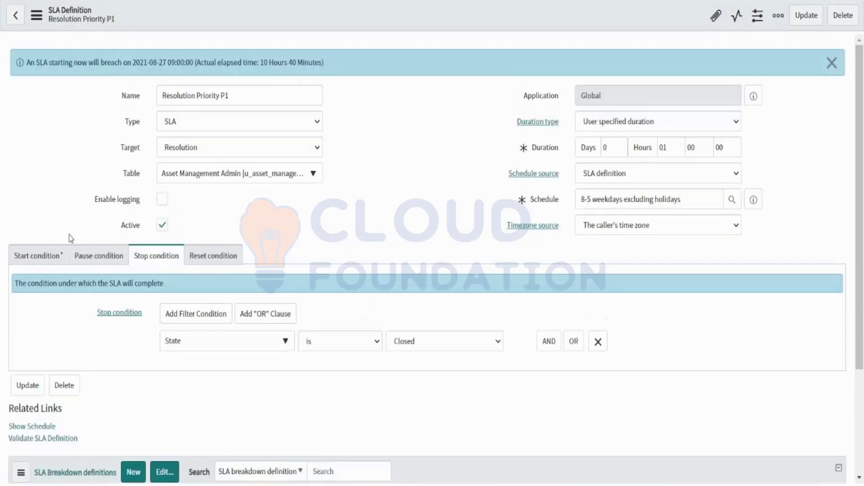
Look through the start, pause, stop and reset conditions of Resolution Priority P1, leaving Enable logging off.
left_click(50, 260)
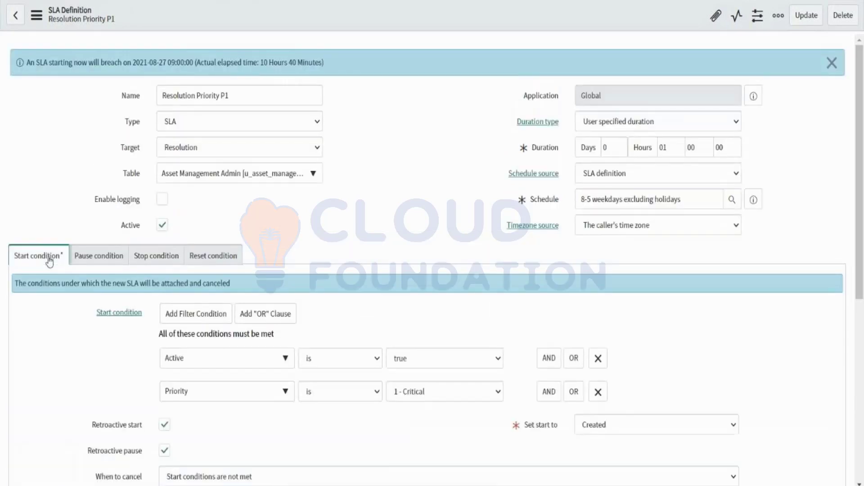
left_click(90, 263)
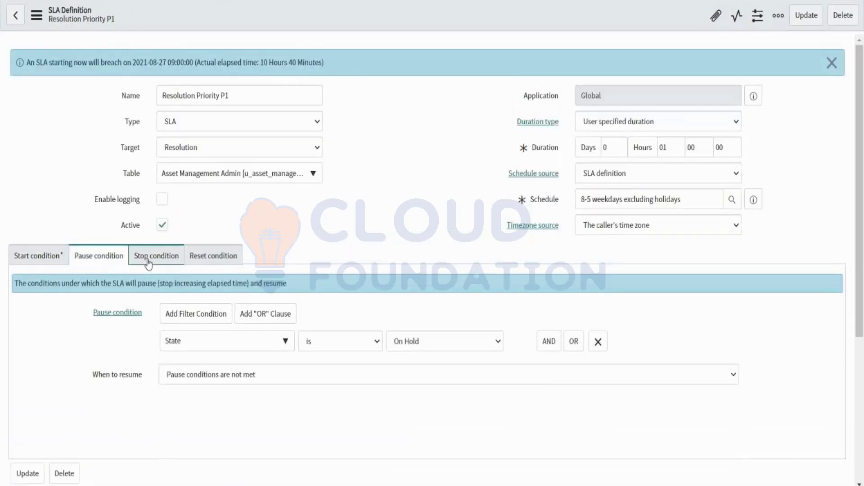
left_click(148, 263)
left_click(206, 256)
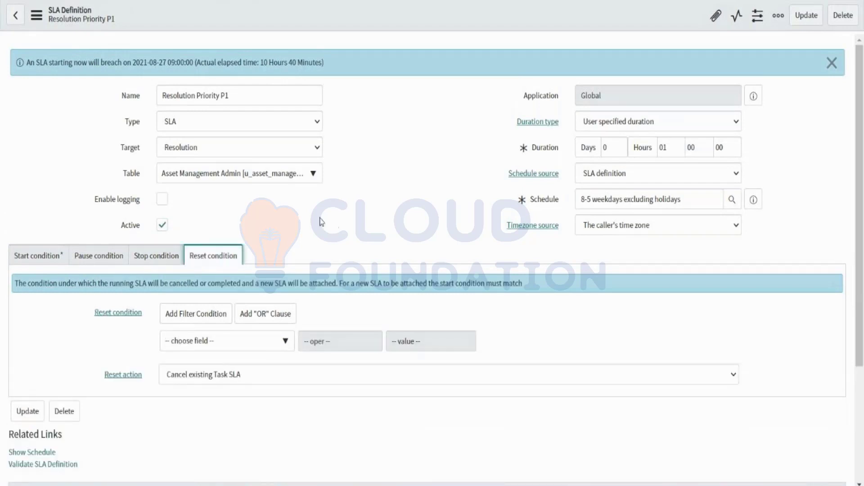
left_click(163, 199)
left_click(163, 199)
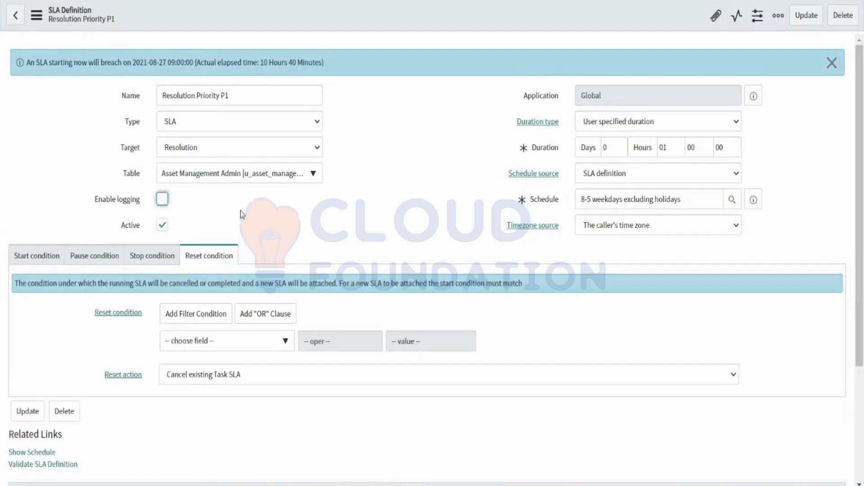
scroll(273, 287, "down", 3)
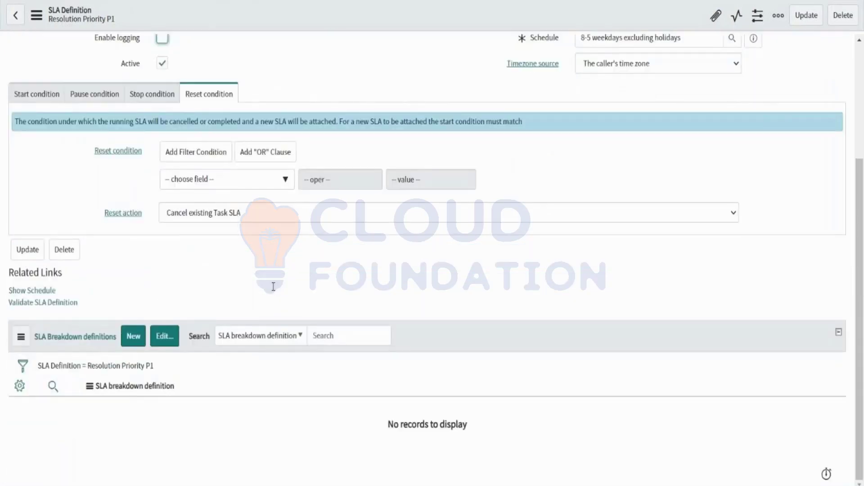
Add Flow between Table and Workflow in the SLA Definition form layout and save the layout.
left_click(40, 19)
mouse_move(83, 133)
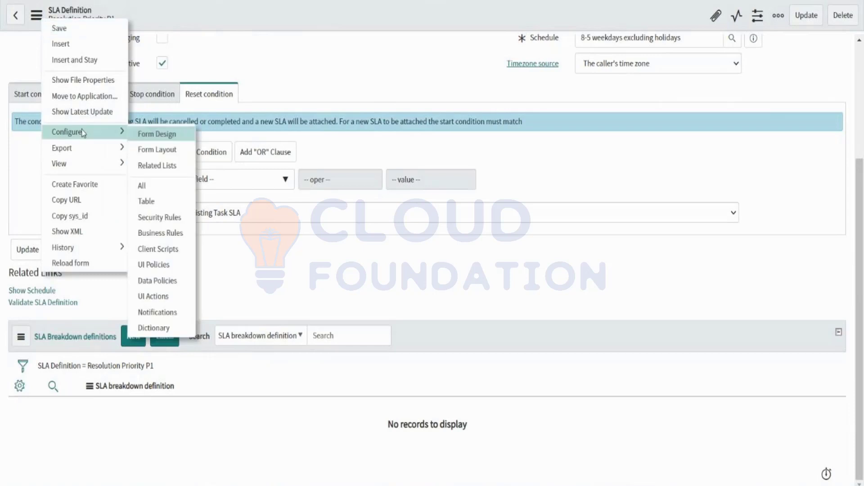
left_click(158, 150)
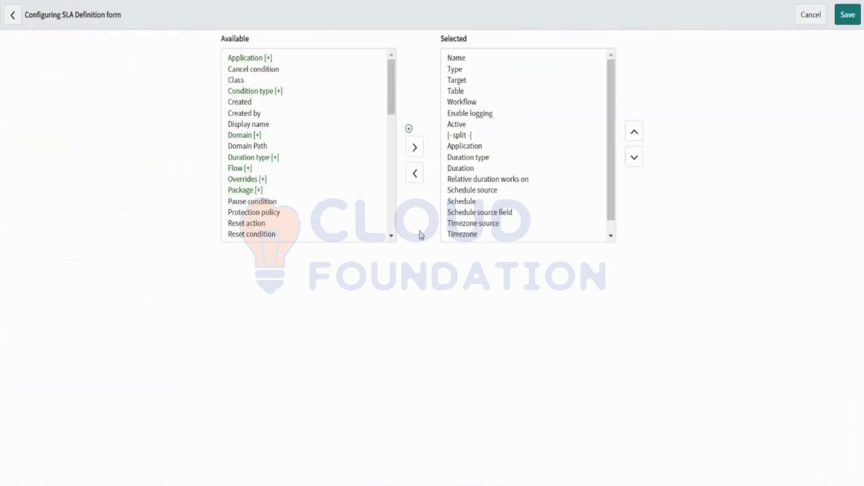
left_click(245, 169)
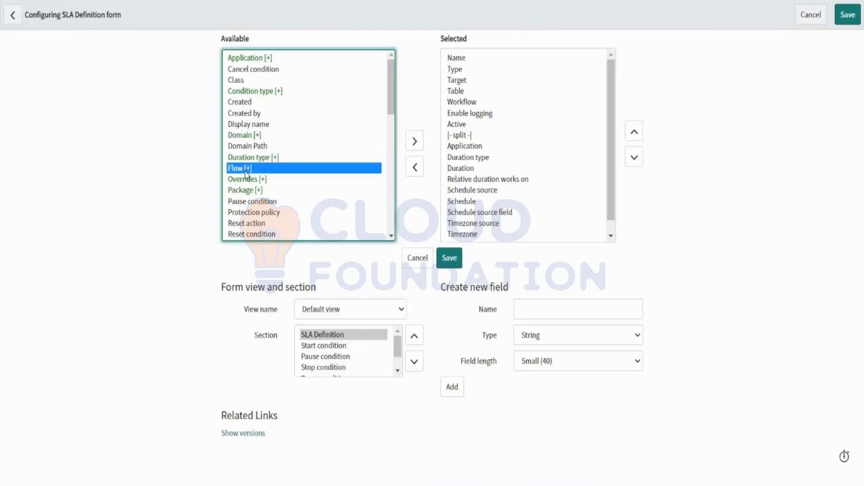
left_click(448, 104)
left_click(422, 144)
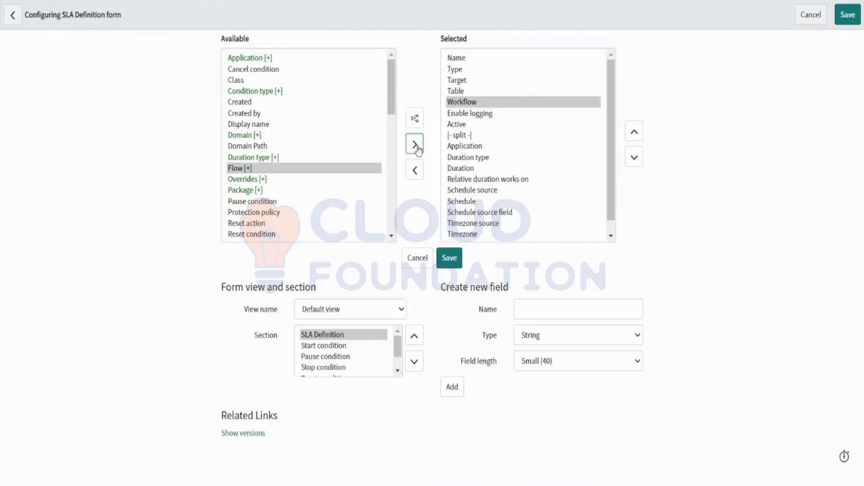
left_click(635, 135)
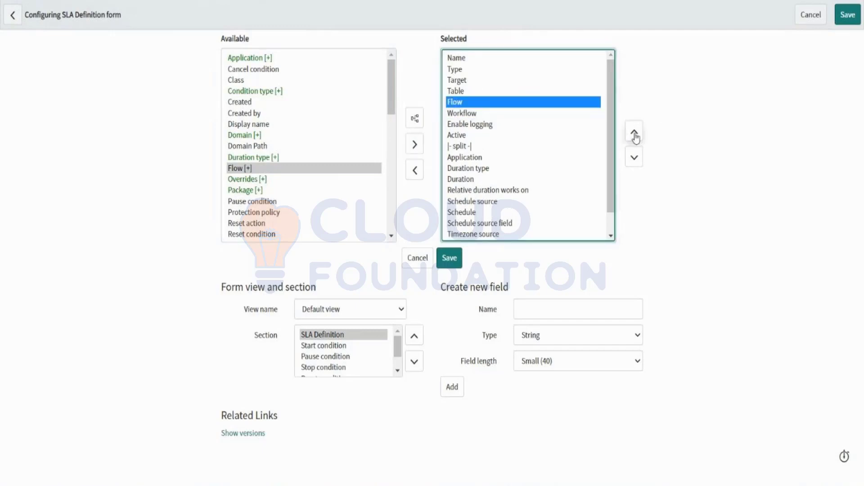
left_click(450, 258)
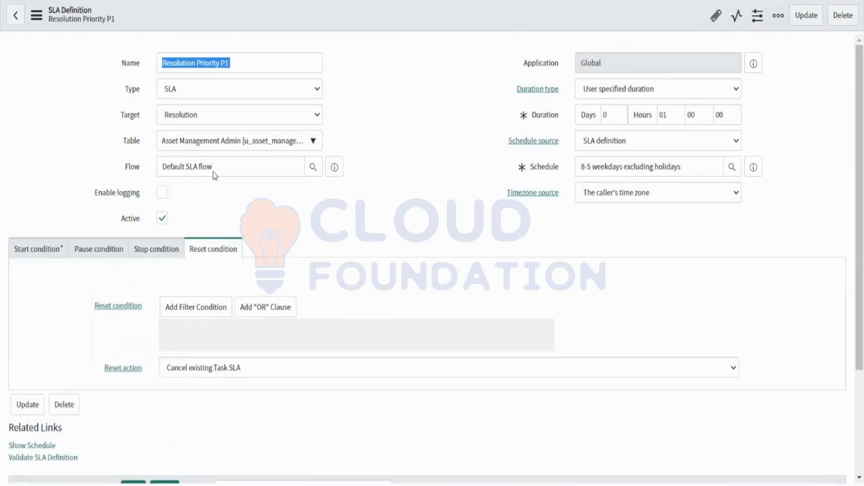
Try to clear the Flow value of Resolution Priority P1 and save the record.
left_click(141, 167)
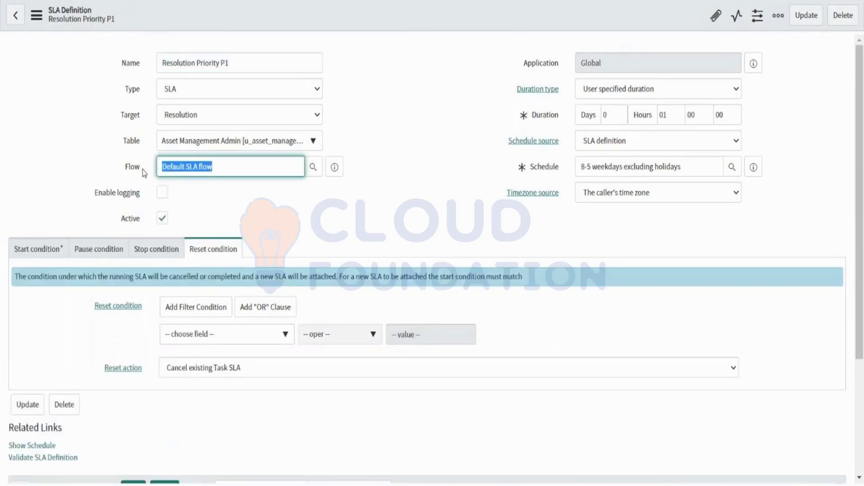
key("BackSpace")
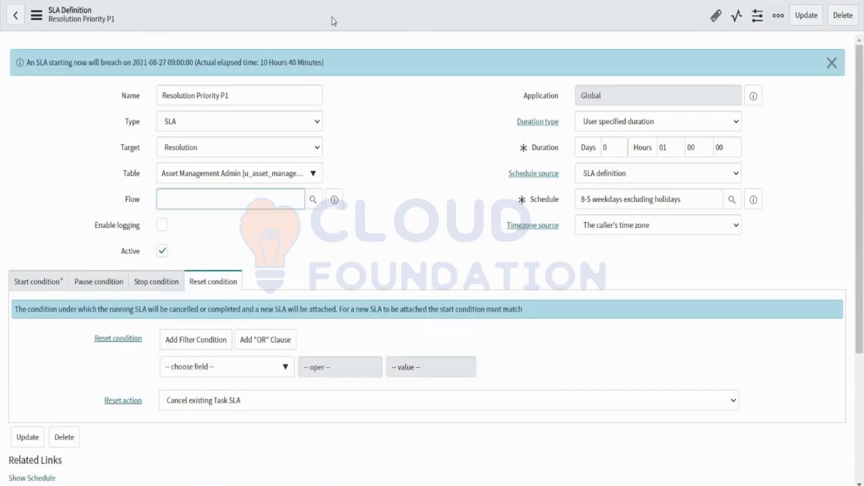
right_click(333, 21)
left_click(341, 26)
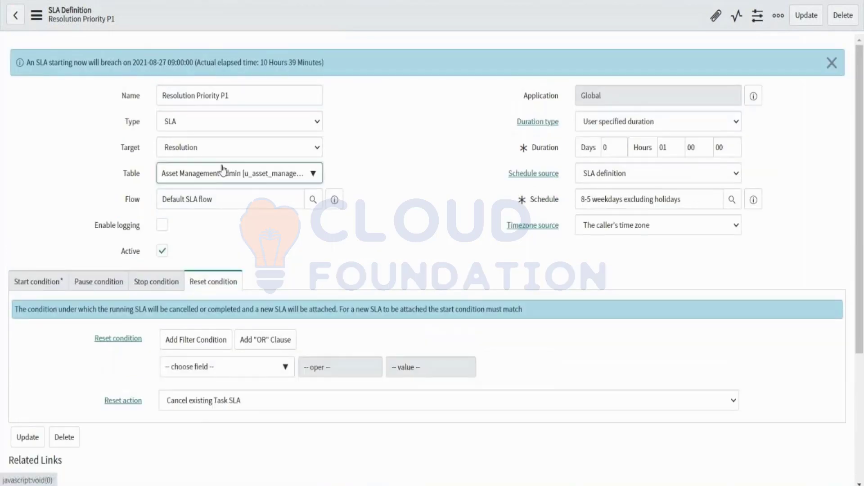
Clear Default SLA flow from the Flow field and save the SLA definition without leaving the form.
left_click_drag(216, 198, 133, 209)
key("BackSpace")
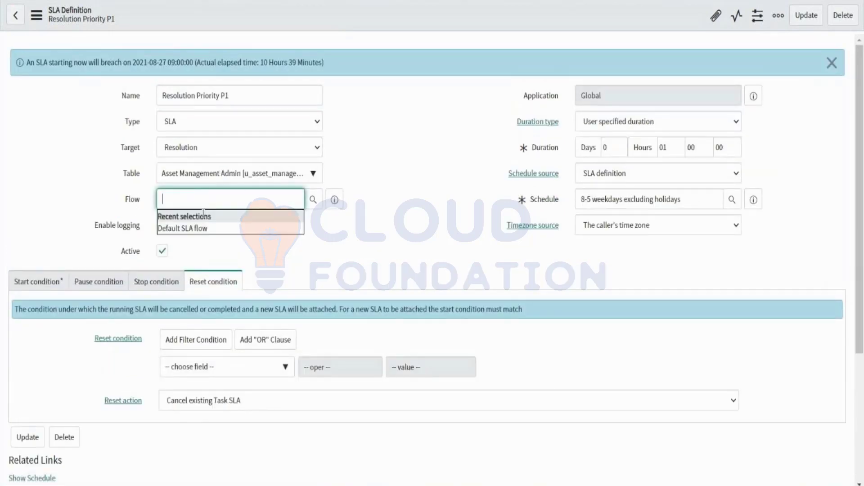
left_click(235, 257)
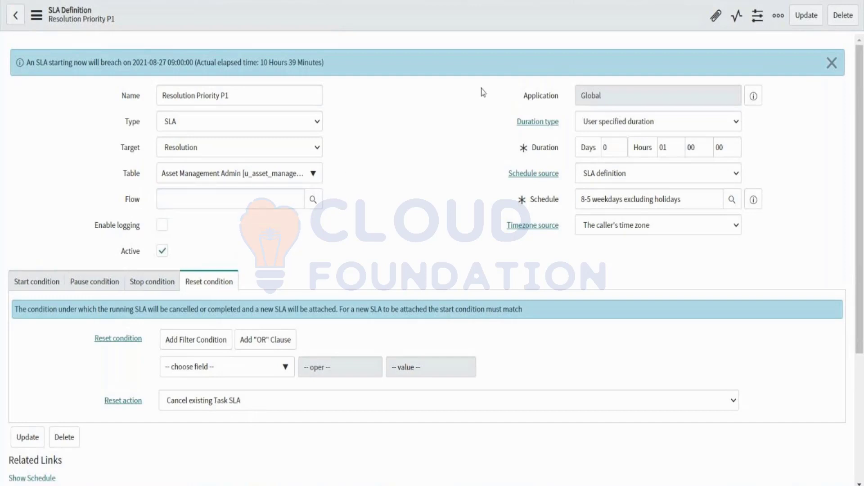
right_click(381, 5)
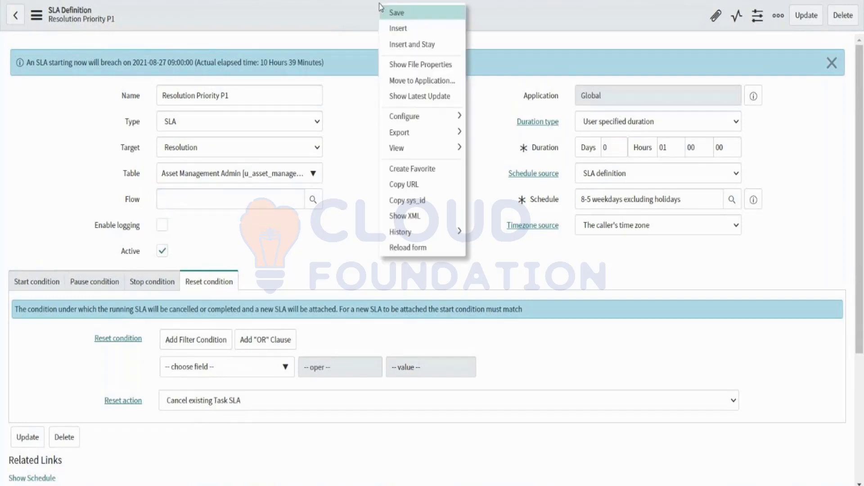
left_click(392, 15)
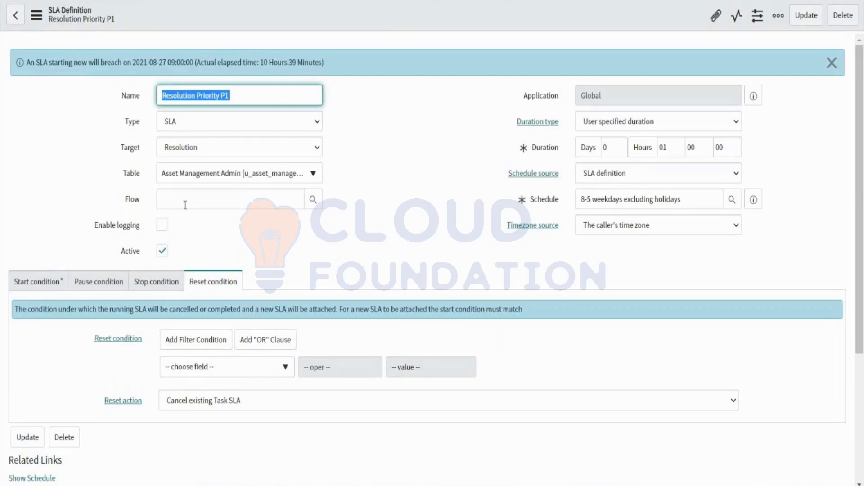
Check each condition section of the saved SLA definition, ending back at the start condition.
left_click(38, 282)
left_click(98, 282)
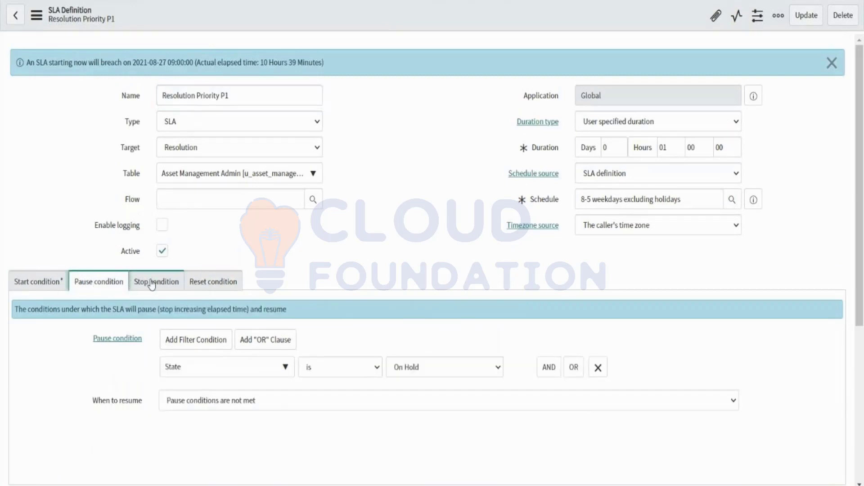
left_click(153, 283)
left_click(205, 282)
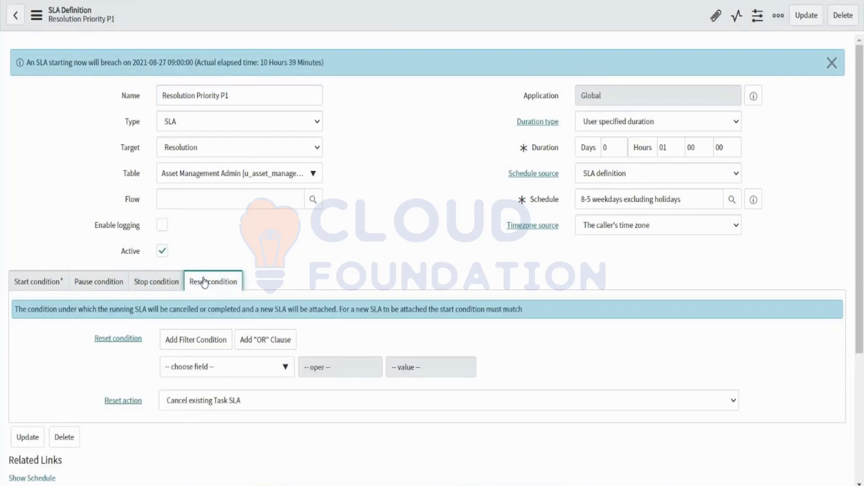
left_click(38, 282)
Look up the flows available for the Flow field and close the lookup without choosing one.
left_click(171, 199)
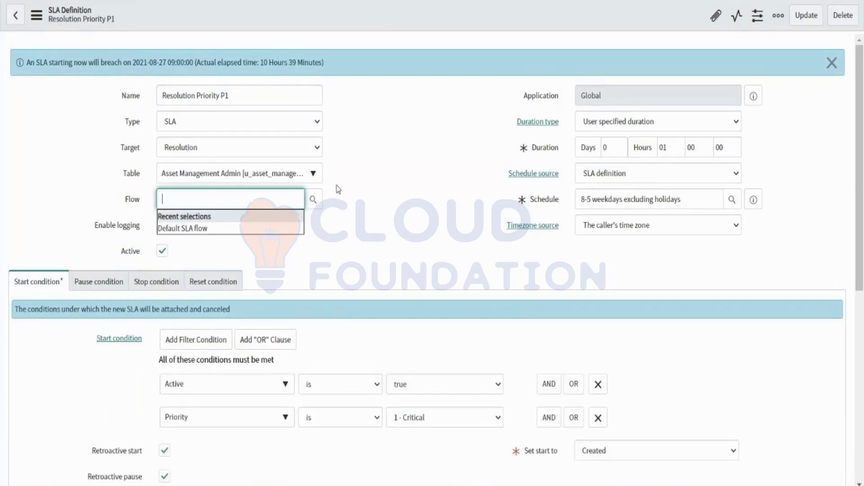
left_click(311, 201)
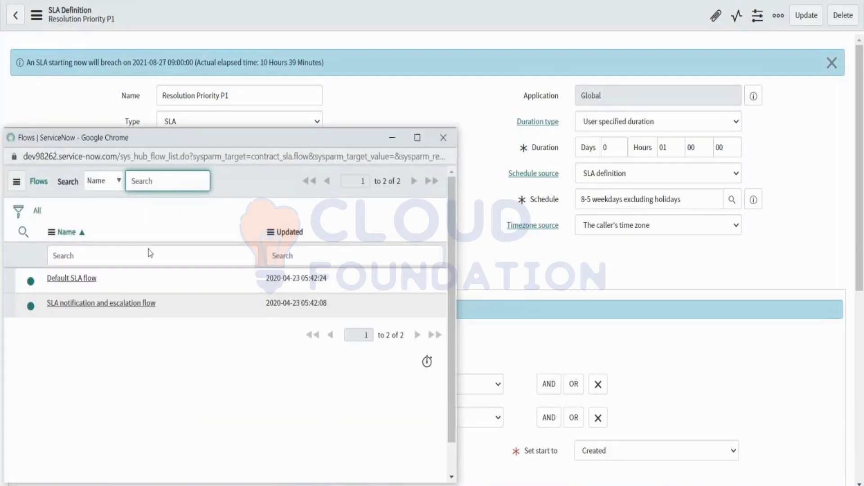
left_click(447, 132)
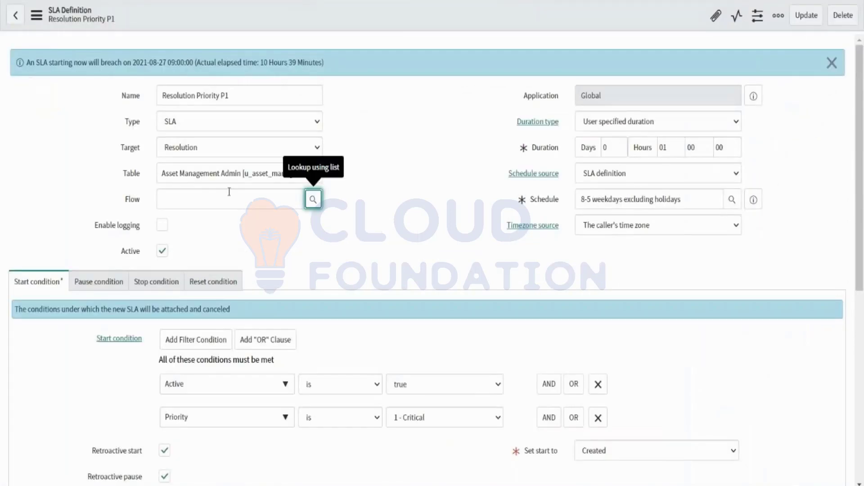
left_click(169, 203)
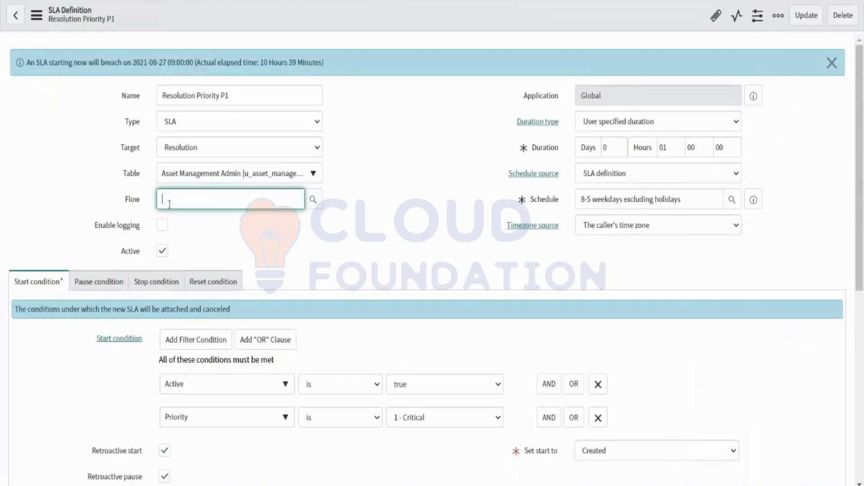
left_click(131, 212)
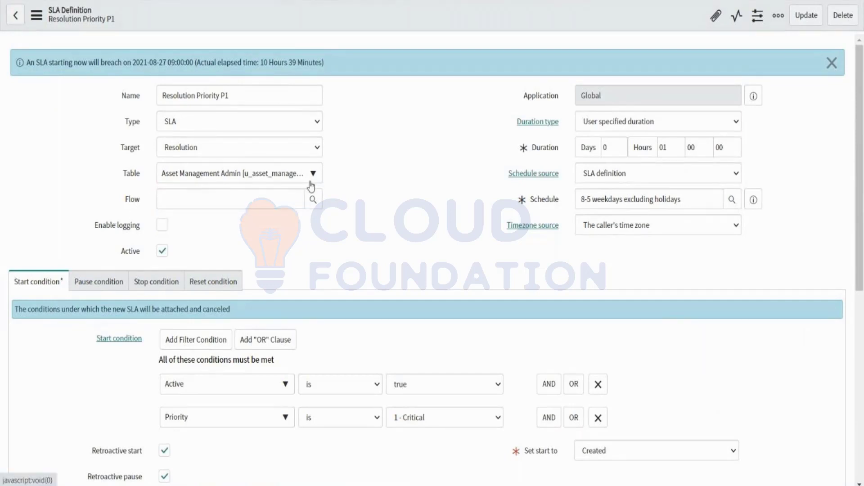
left_click(228, 198)
left_click(426, 181)
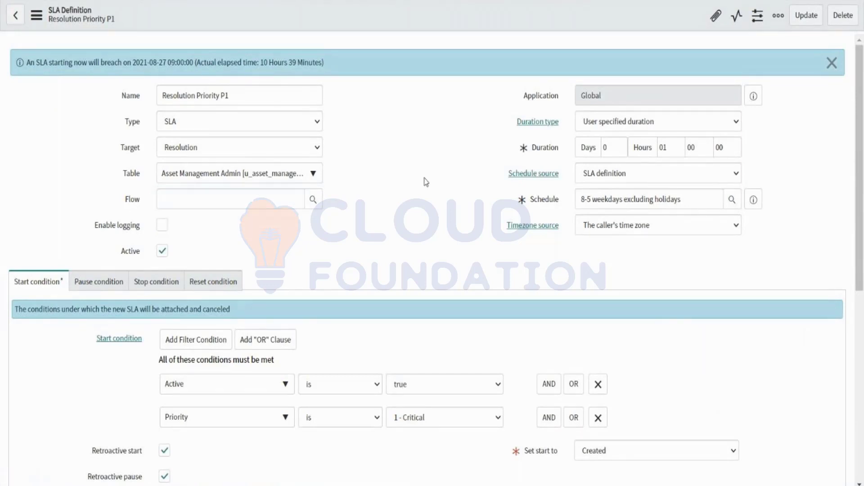
Review the start condition settings once more along with the pause, stop and reset conditions.
scroll(370, 246, "down", 3)
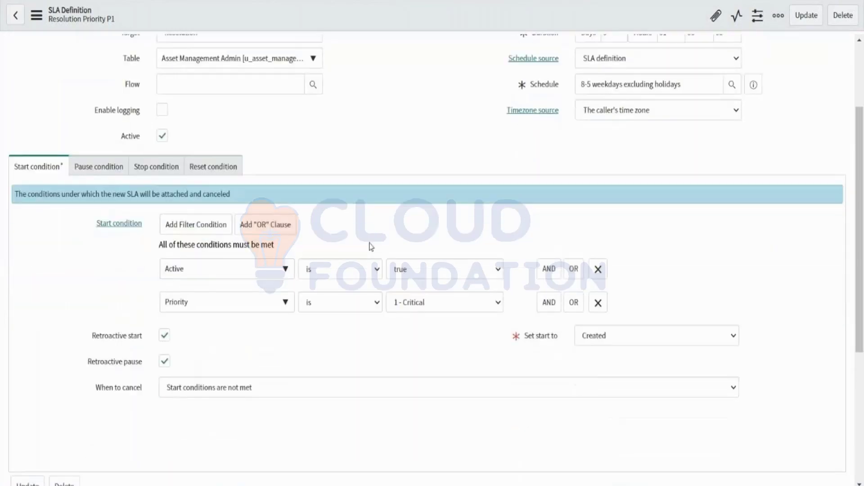
scroll(370, 246, "up", 2)
left_click(99, 268)
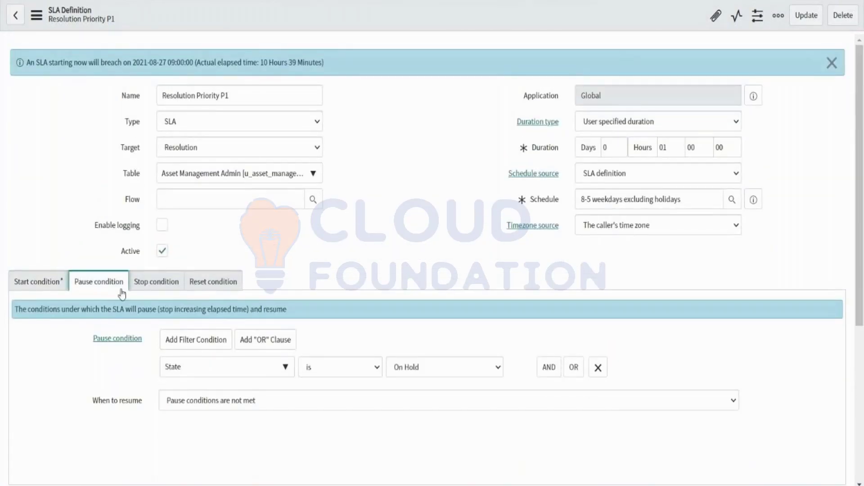
left_click(156, 283)
left_click(235, 284)
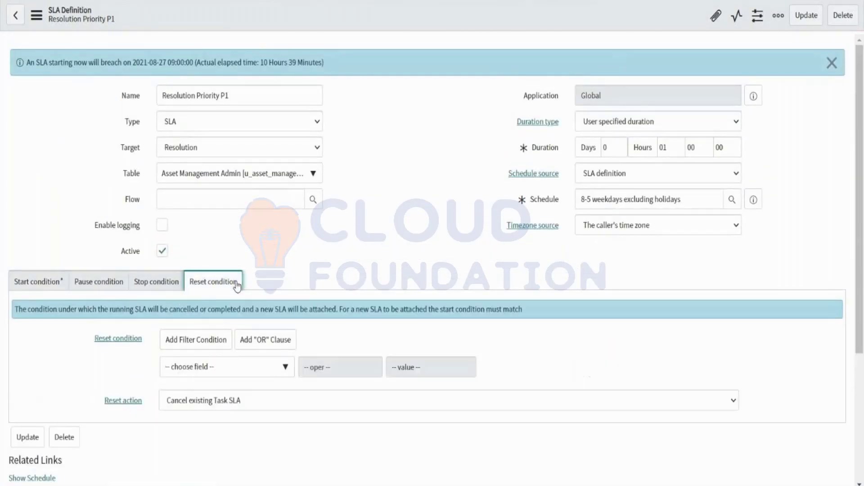
left_click(47, 285)
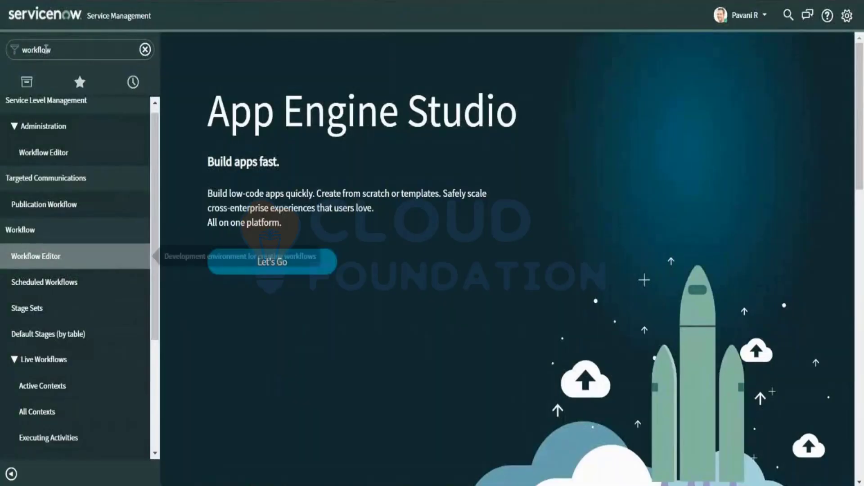
Find SLA Definitions in the navigator with "SLA de", open the list and sort it by Updated, newest first.
double_click(46, 48)
key("BackSpace")
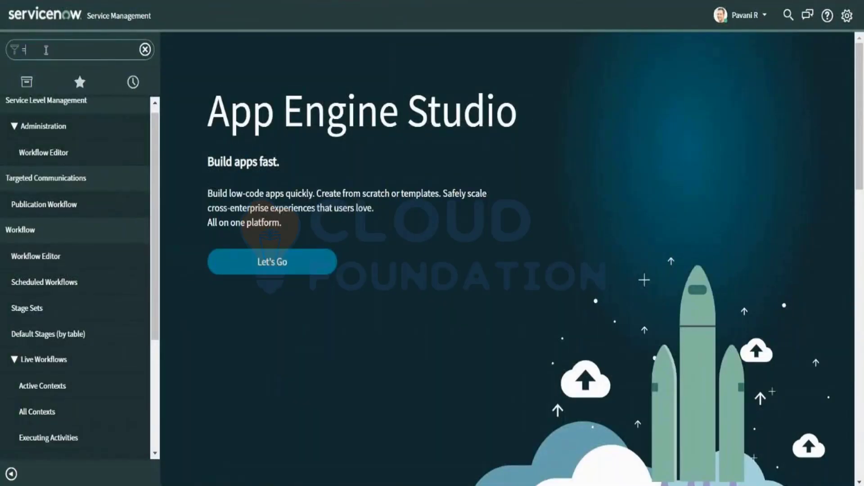
type("SLA de")
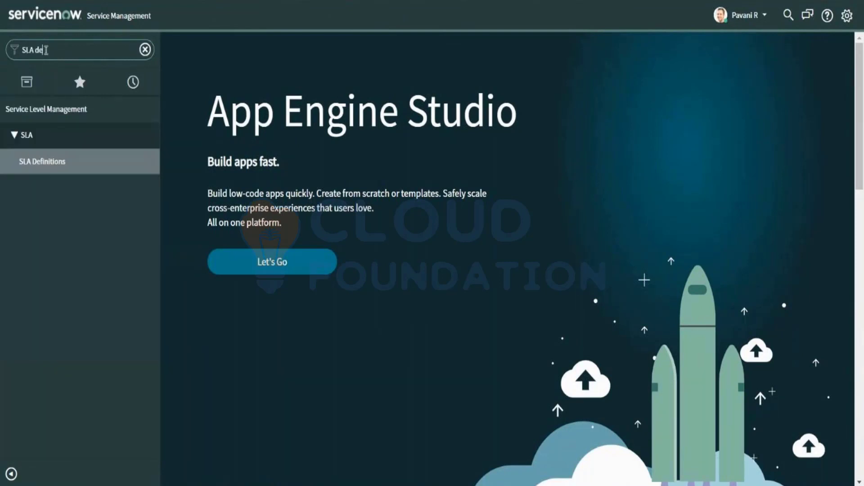
left_click(33, 162)
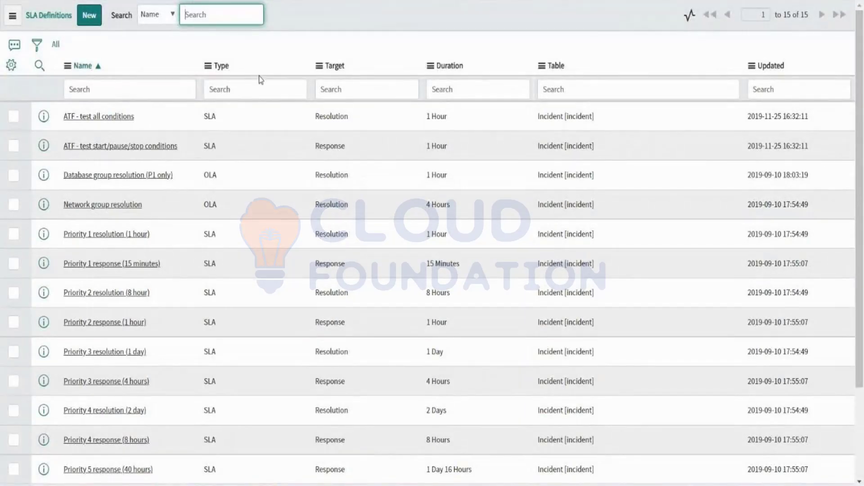
left_click(765, 71)
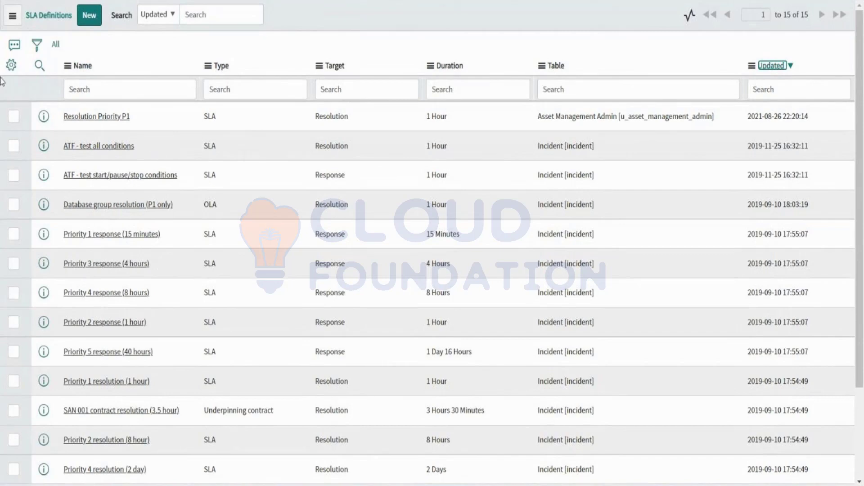
Add the Workflow column to the SLA Definitions list, directly after Name.
left_click(11, 65)
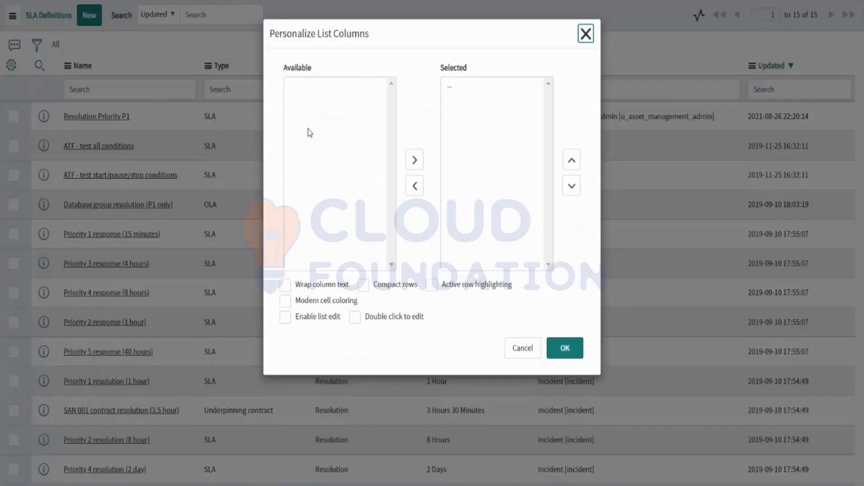
scroll(327, 243, "down", 6)
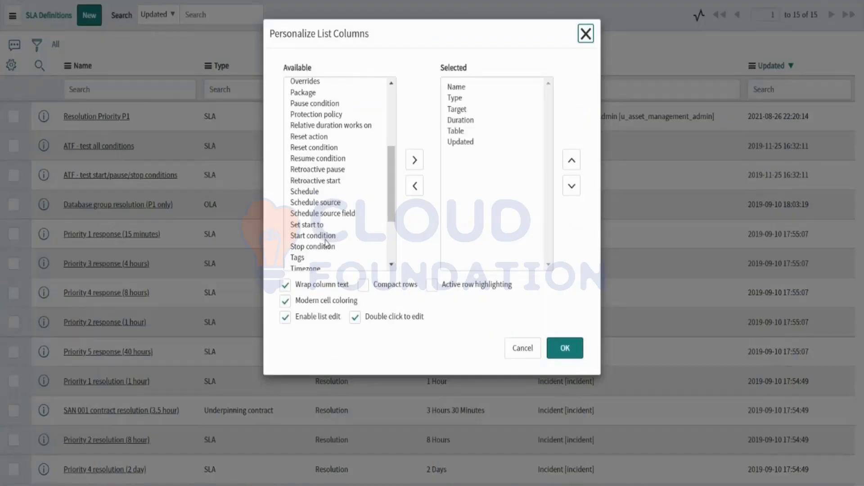
scroll(327, 243, "down", 3)
left_click(315, 261)
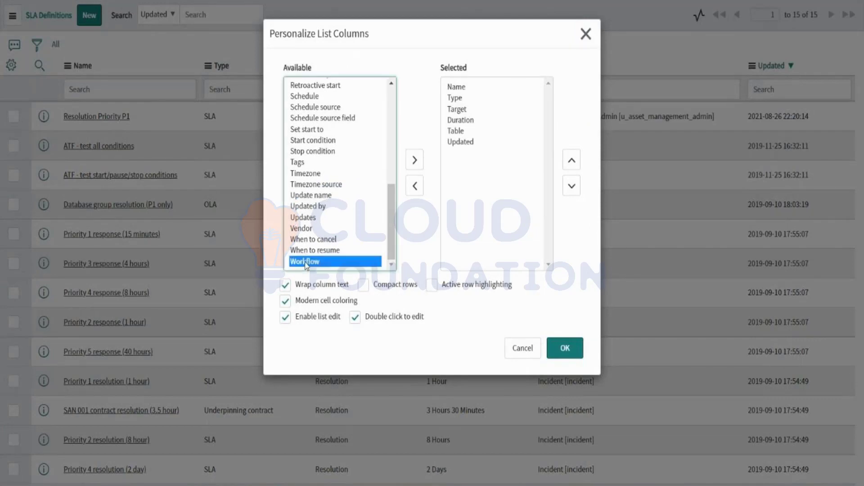
left_click(415, 158)
left_click(570, 167)
left_click(570, 167)
left_click(570, 166)
left_click(570, 167)
left_click(570, 166)
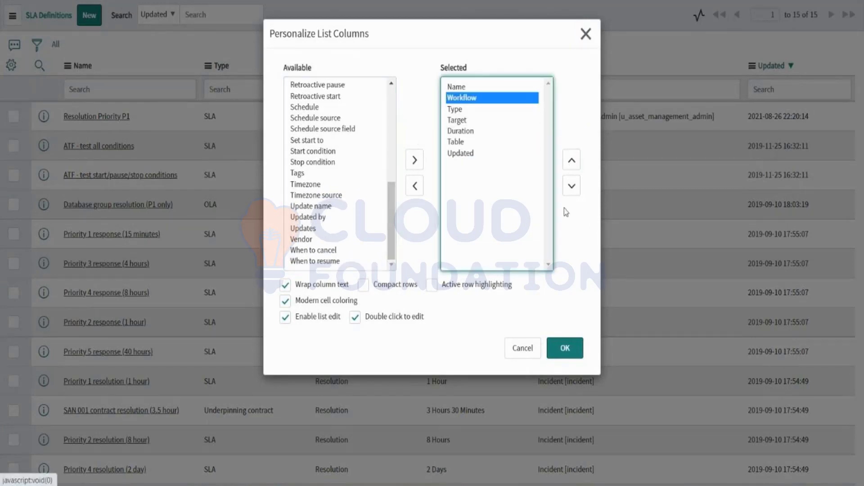
left_click(568, 349)
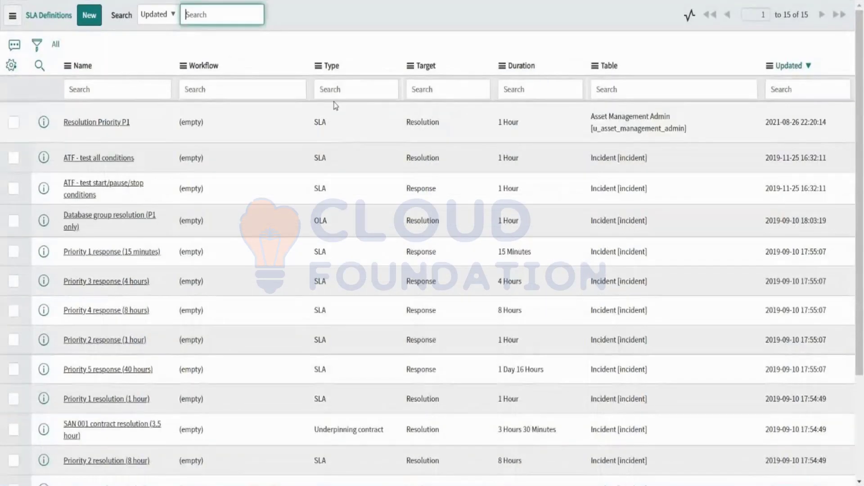
Set the Workflow of the Resolution Priority P1 definition to Default SLA workflow directly in the list.
left_click(223, 119)
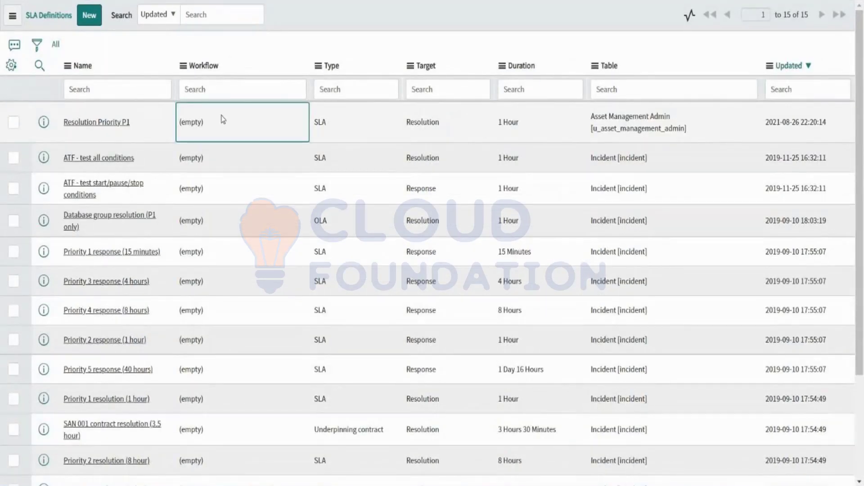
double_click(223, 120)
type("Def")
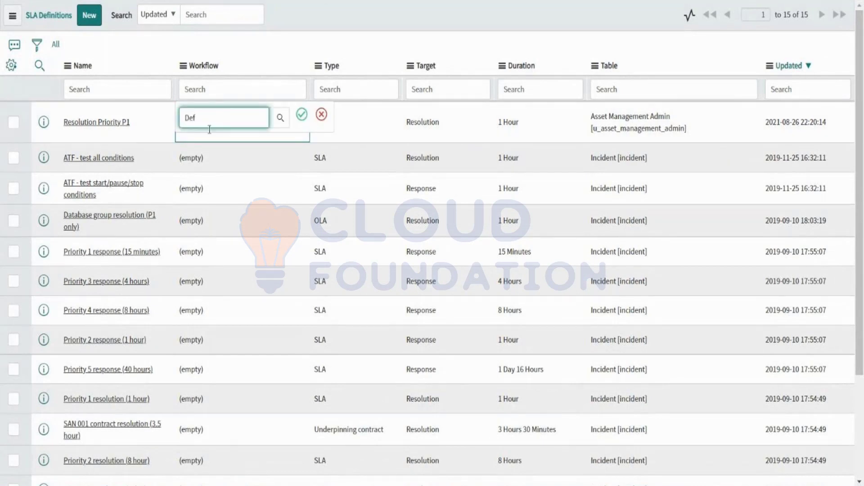
left_click(208, 160)
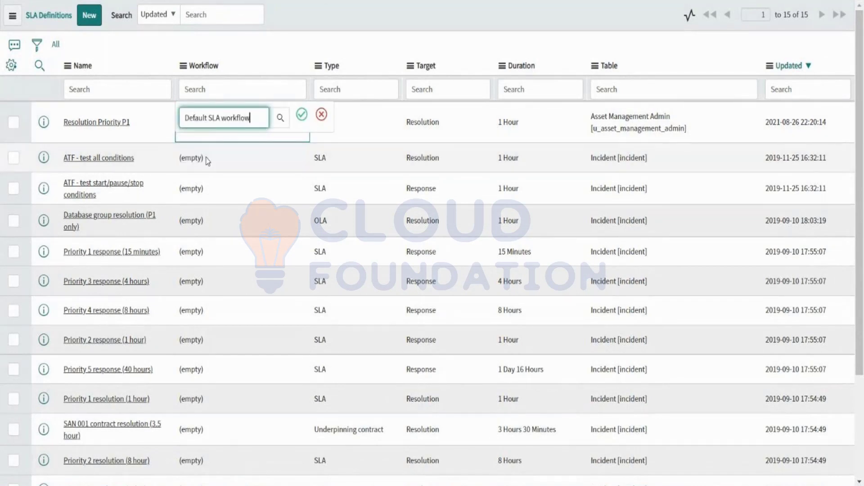
left_click(301, 115)
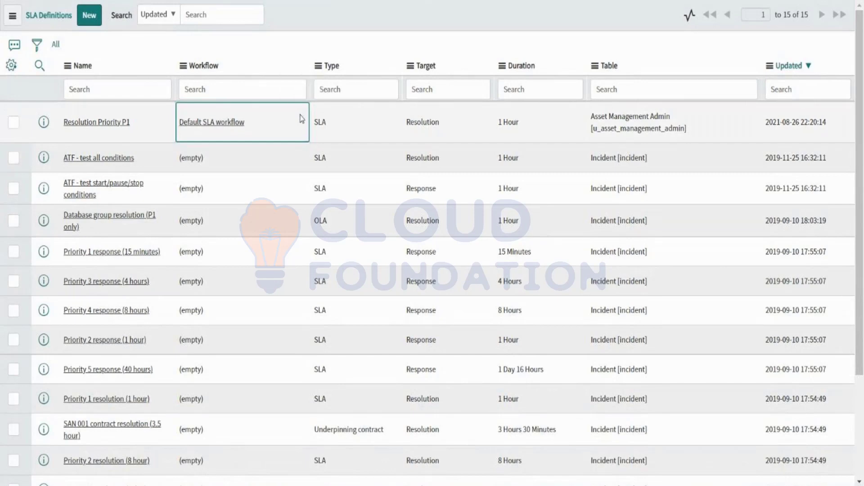
Check the Flow field and pause condition of Resolution Priority P1, plus the lower part of the existing Asset Management Admin record.
left_click(53, 48)
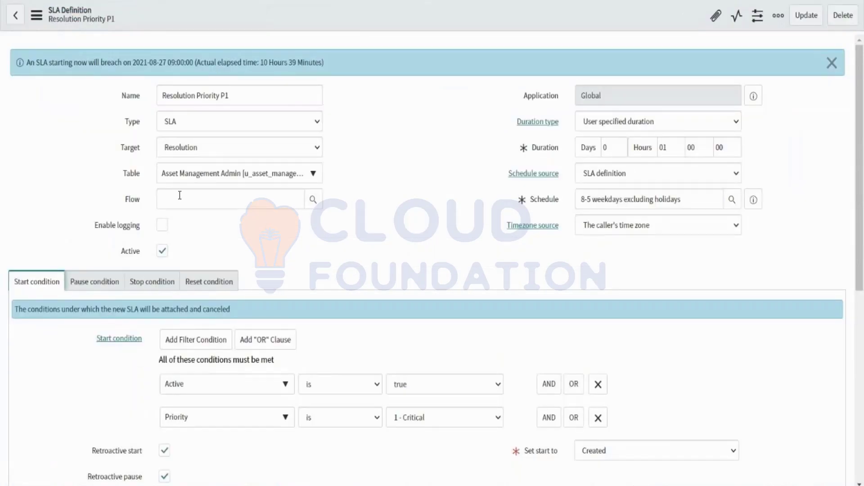
left_click(180, 196)
key("Down")
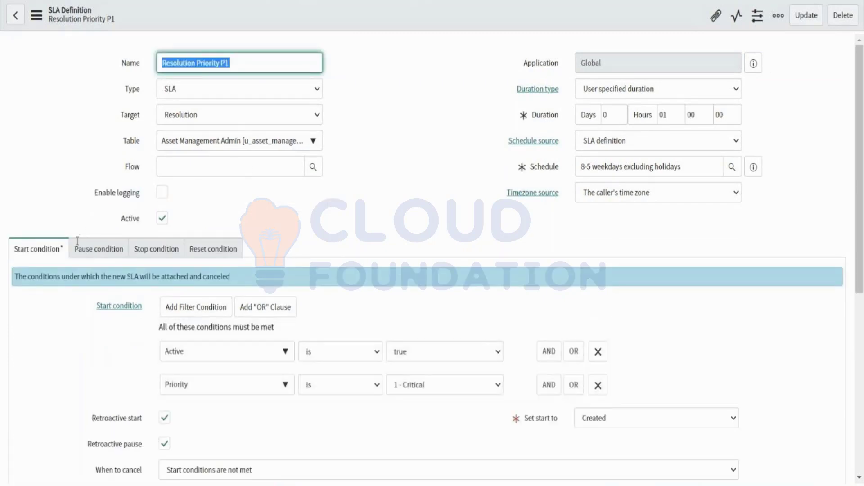
left_click(93, 252)
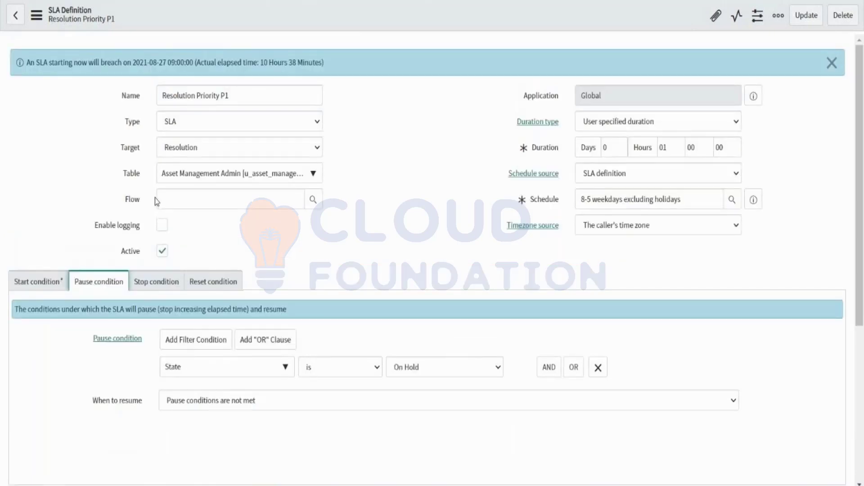
left_click(169, 201)
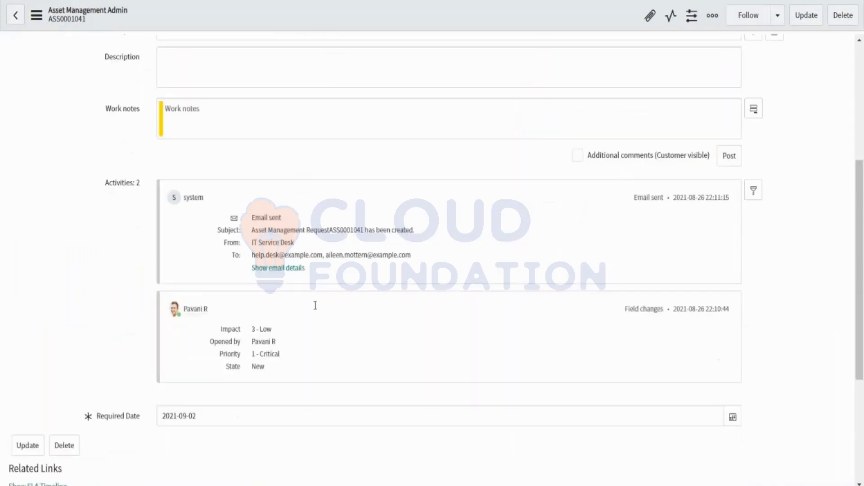
scroll(314, 305, "down", 5)
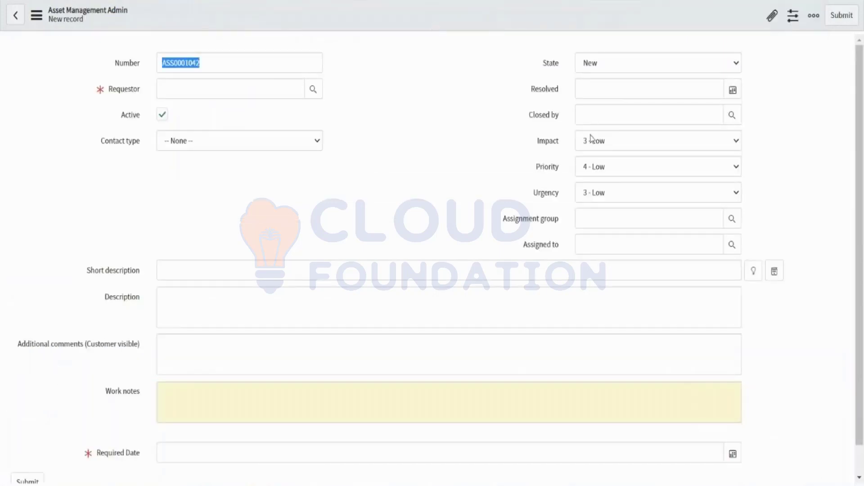
In a new Asset Management Admin record, choose a requestor and set the priority to 1 - Critical, leaving the assignment group empty.
left_click(609, 85)
left_click(283, 80)
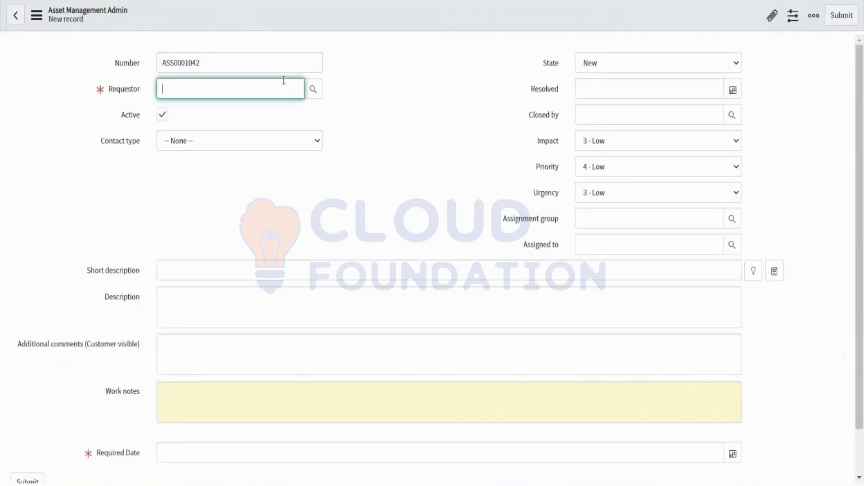
left_click(197, 118)
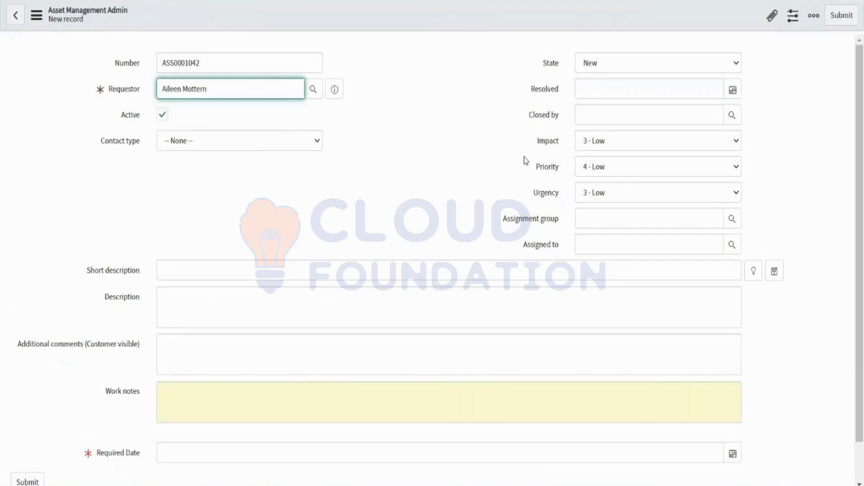
left_click(579, 174)
left_click(591, 193)
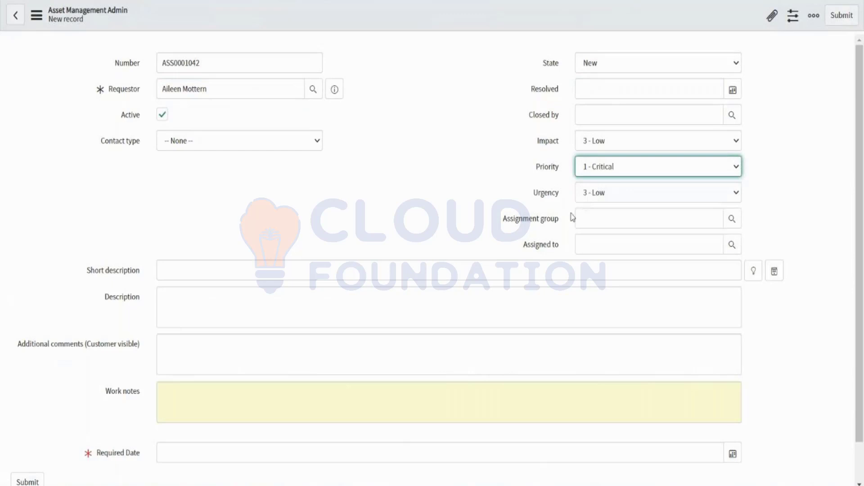
left_click(584, 219)
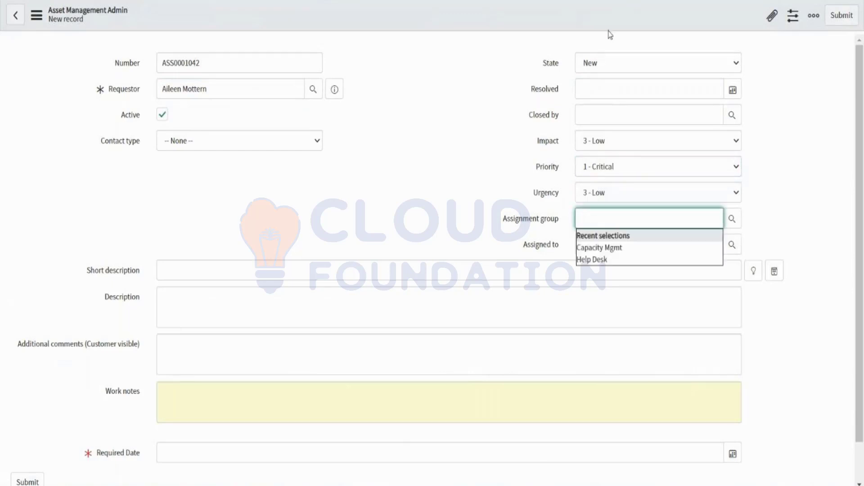
Set the Required Date to 2021-08-31 and save the record while staying on its form.
left_click(171, 451)
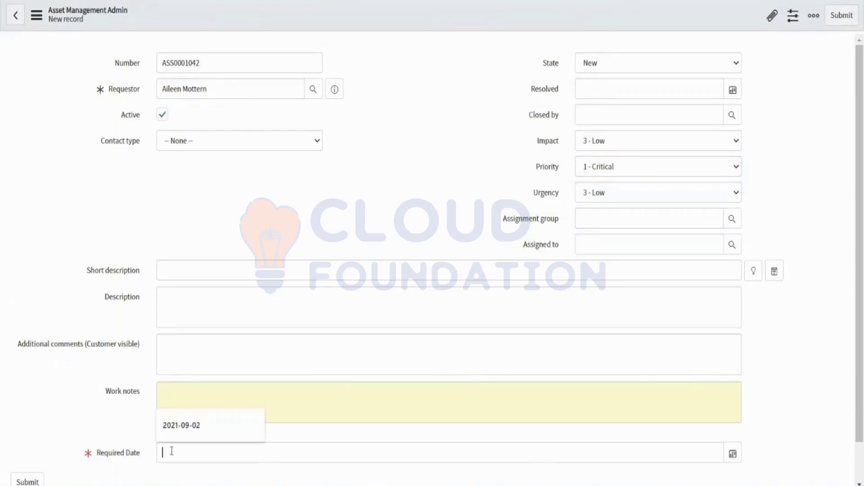
left_click(733, 454)
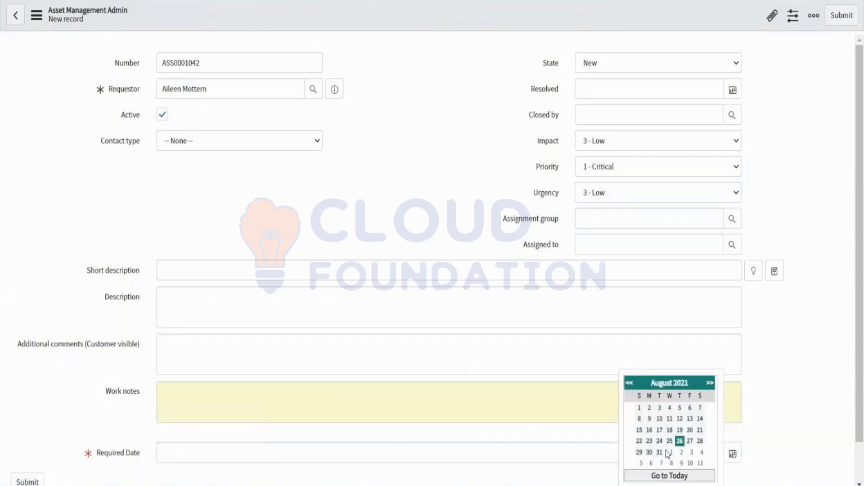
left_click(660, 452)
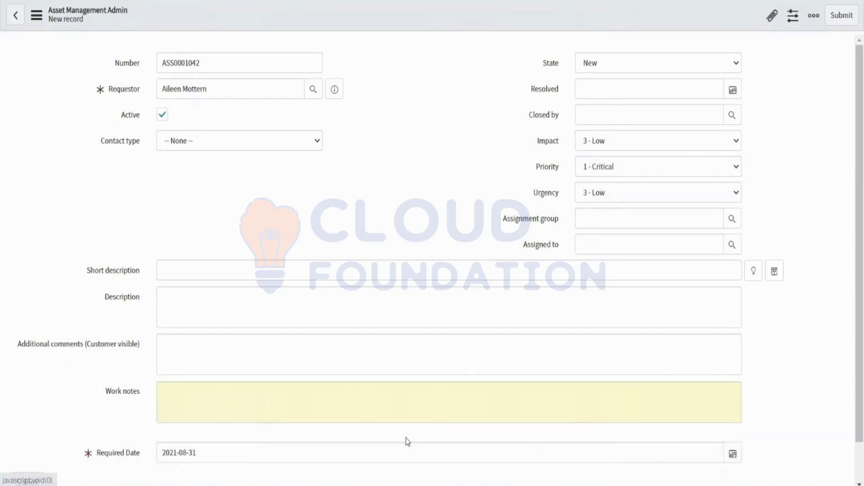
scroll(408, 441, "down", 2)
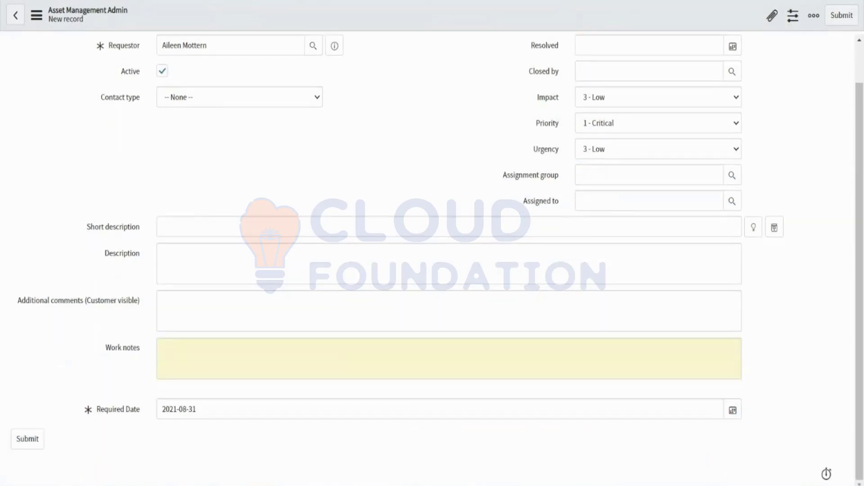
right_click(360, 14)
left_click(363, 21)
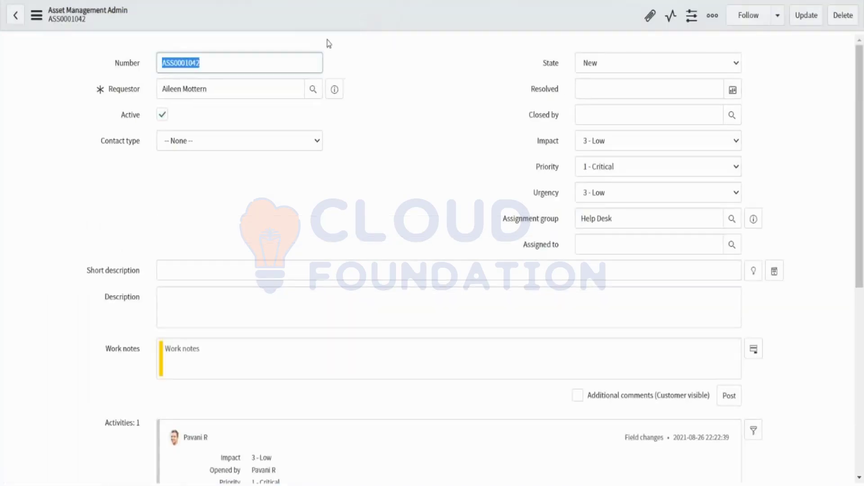
Open the Resolution Priority P1 task SLA attached to the saved record, review its timings, and show its workflow.
scroll(331, 338, "down", 8)
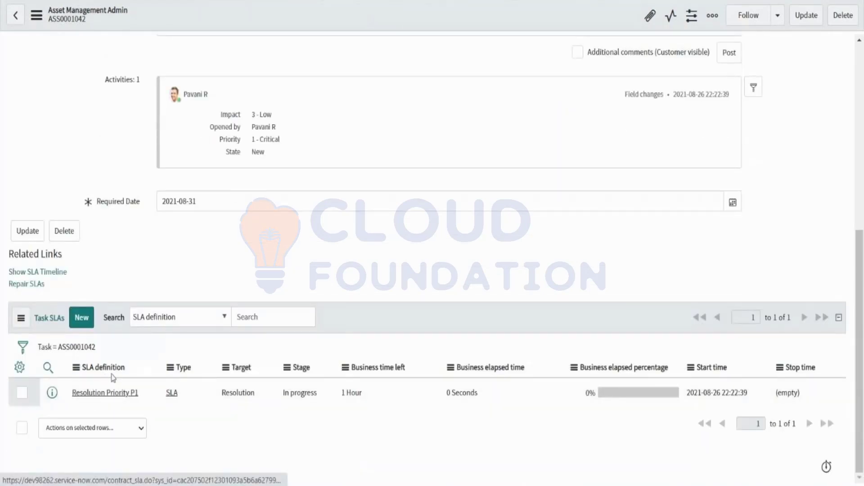
left_click(172, 399)
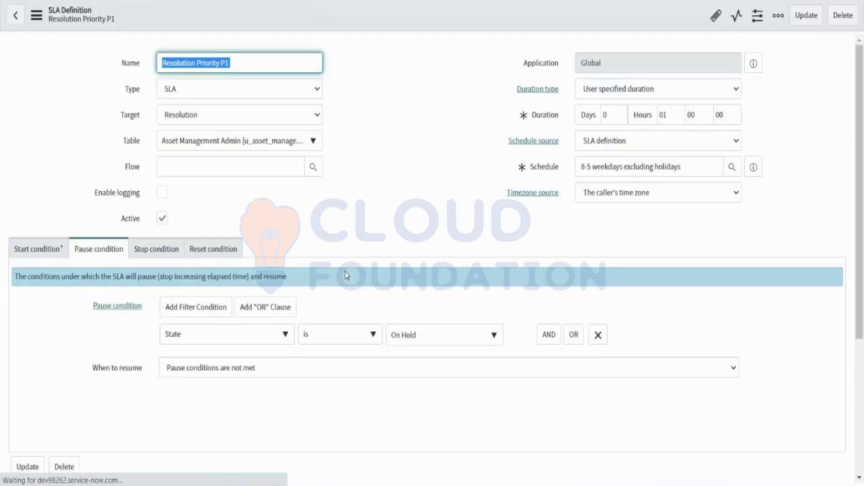
scroll(346, 276, "down", 3)
scroll(347, 275, "down", 3)
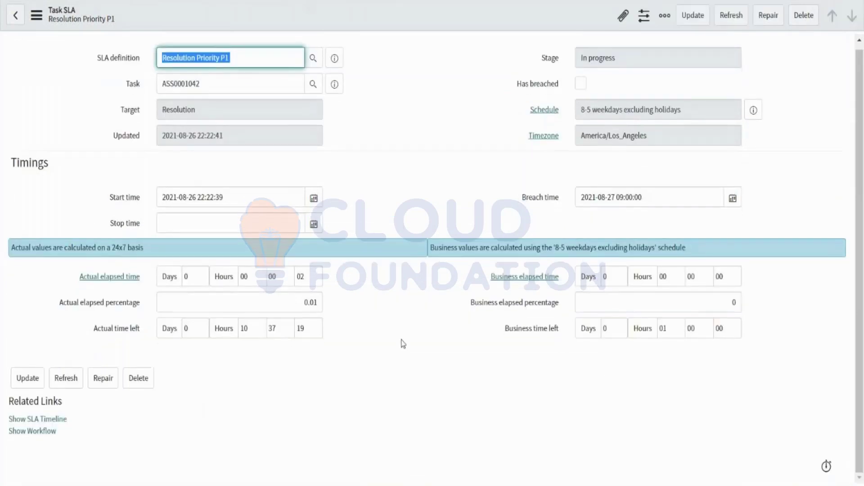
left_click(27, 435)
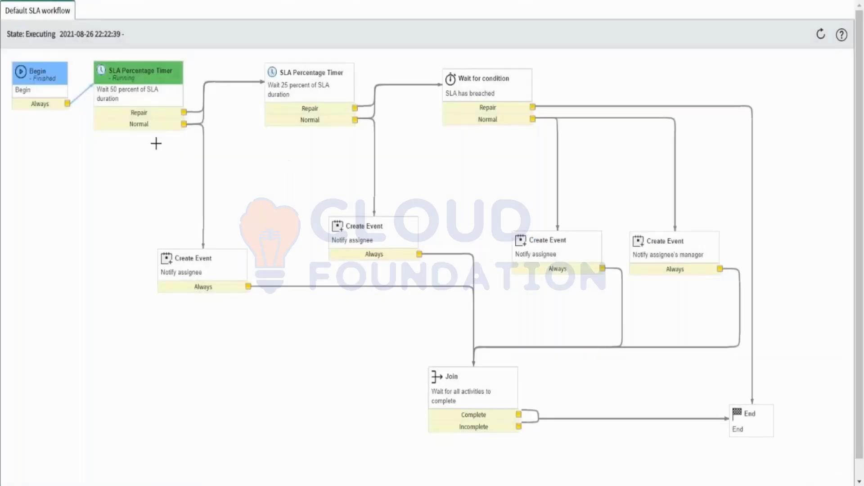
Inspect the running 50 percent timer's details and look over the Default SLA workflow in the workflow editor.
mouse_move(137, 81)
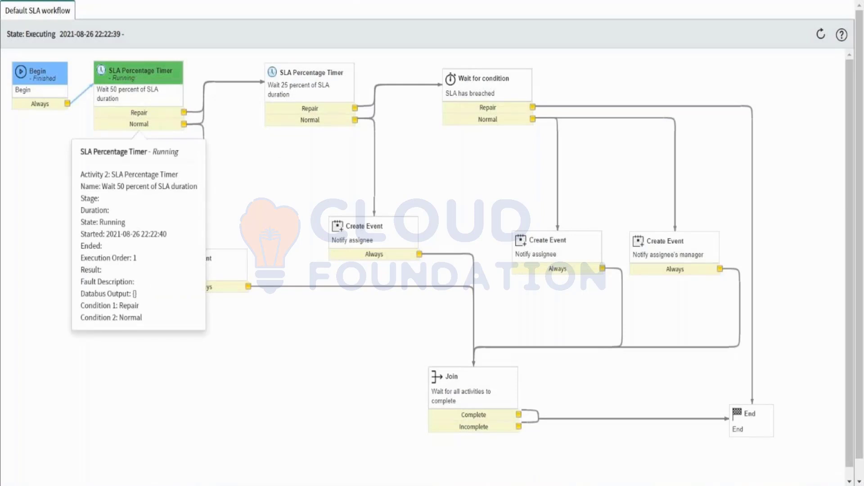
left_click(202, 0)
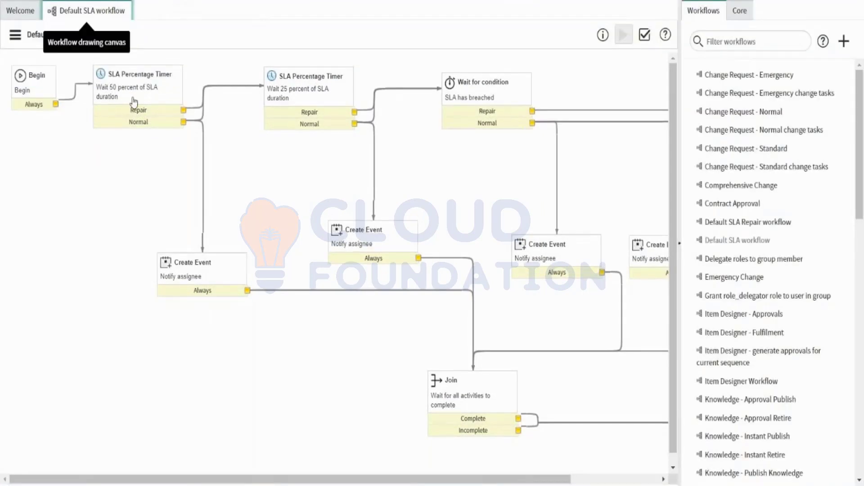
scroll(300, 232, "right", 2)
scroll(300, 234, "right", 3)
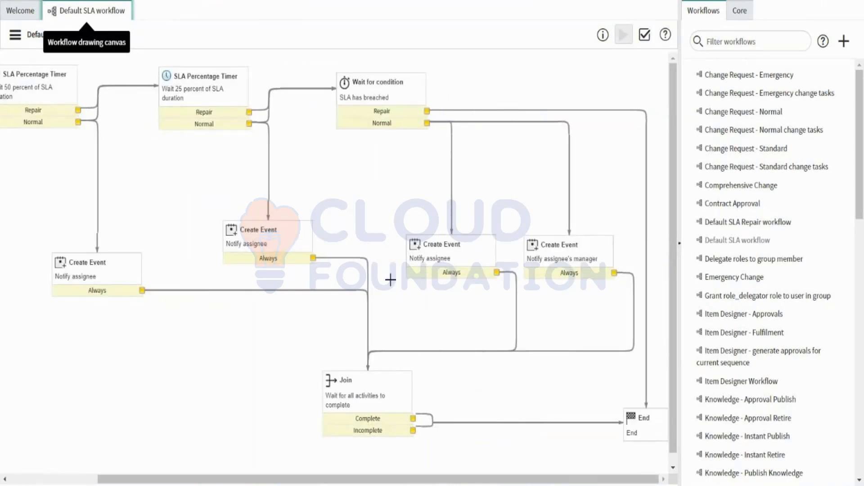
scroll(390, 280, "left", 3)
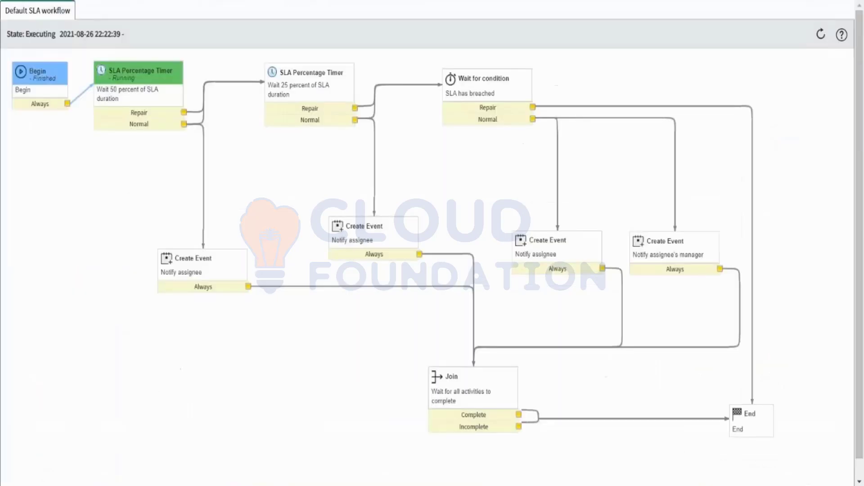
Examine the SLA percentage timers and their Notify assignee events in the executing Default SLA workflow.
mouse_move(125, 85)
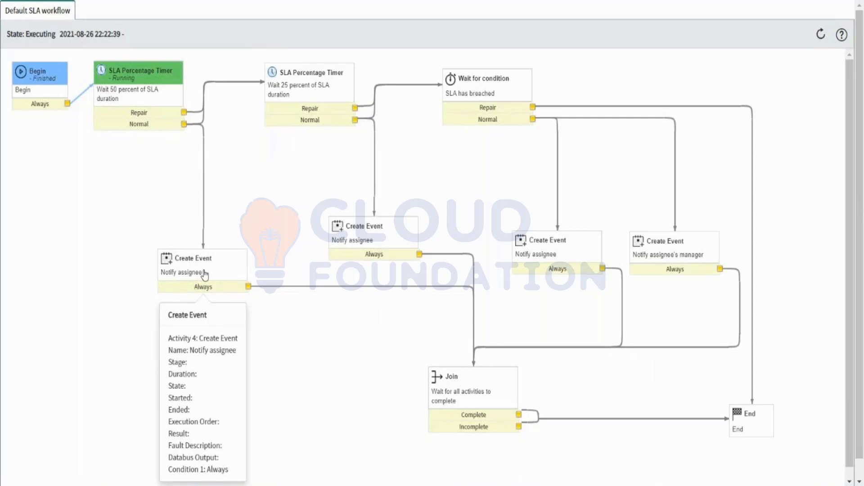
mouse_move(125, 110)
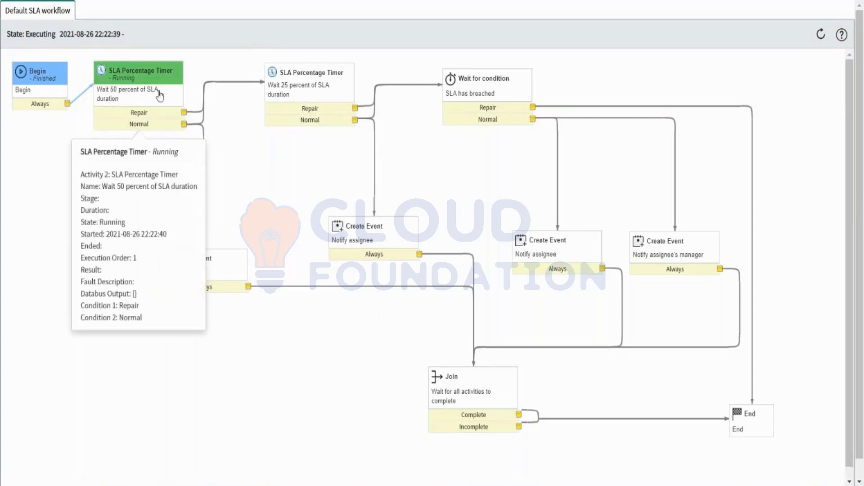
mouse_move(288, 90)
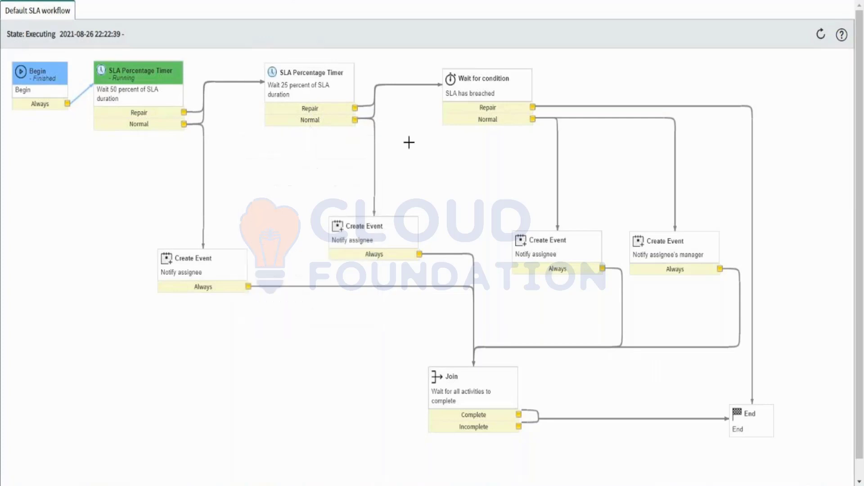
mouse_move(341, 228)
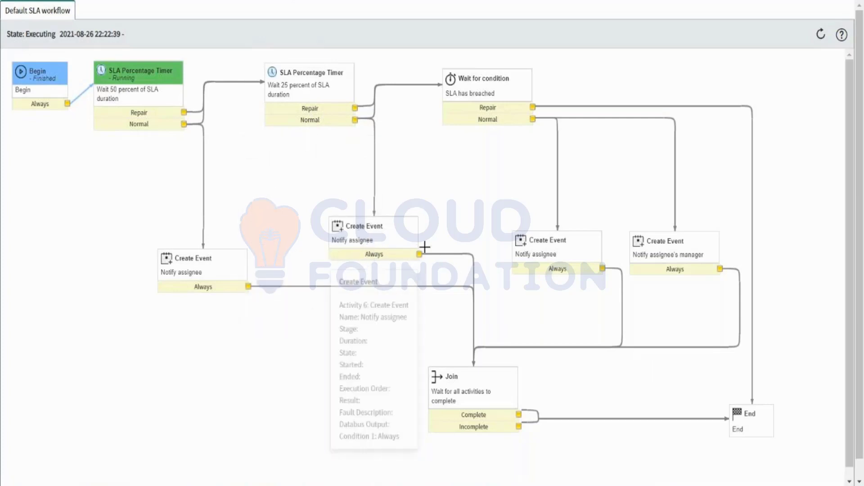
Examine the SLA has breached wait condition and the Notify assignee and Notify assignee's manager events that follow it.
mouse_move(459, 112)
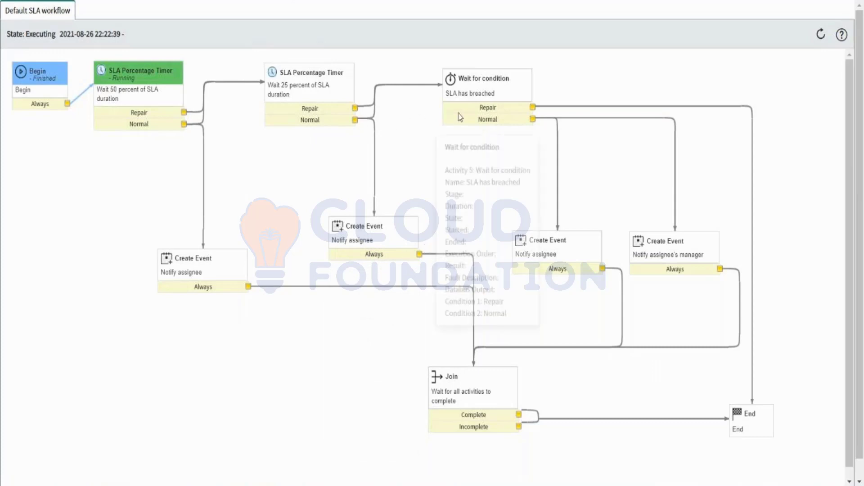
mouse_move(541, 270)
mouse_move(647, 255)
mouse_move(651, 242)
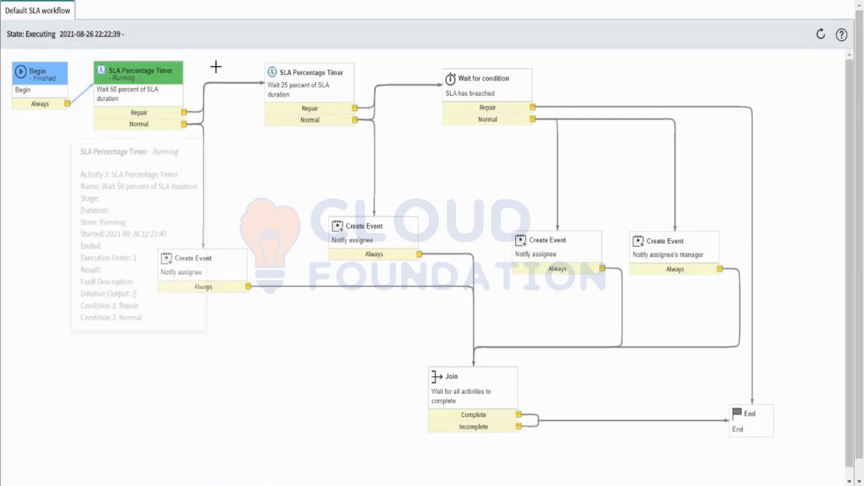
Look back over the published Default SLA workflow, the saved Asset Management Admin record, the executing workflow and the SLA Definitions list.
key("ctrl+w")
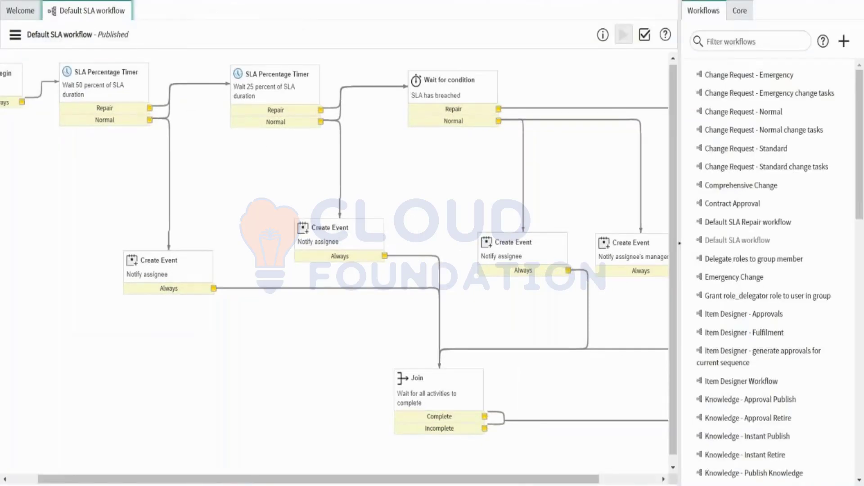
key("ctrl+w")
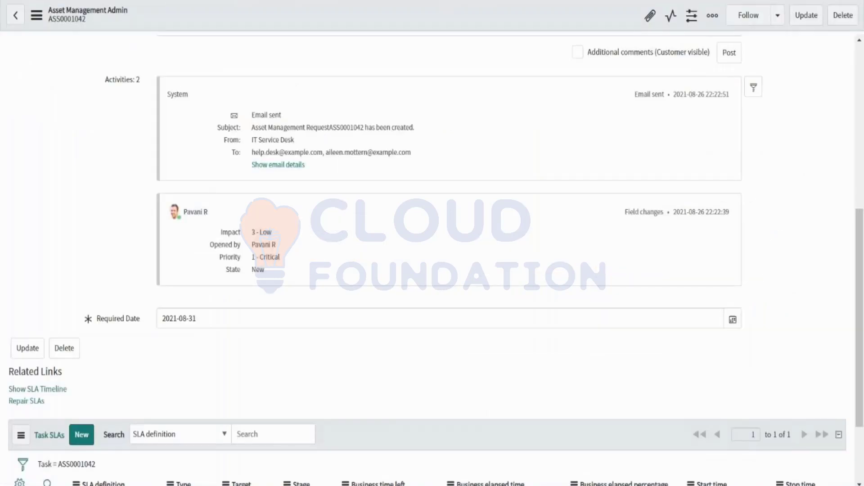
key("ctrl+w")
key("ctrl+w")
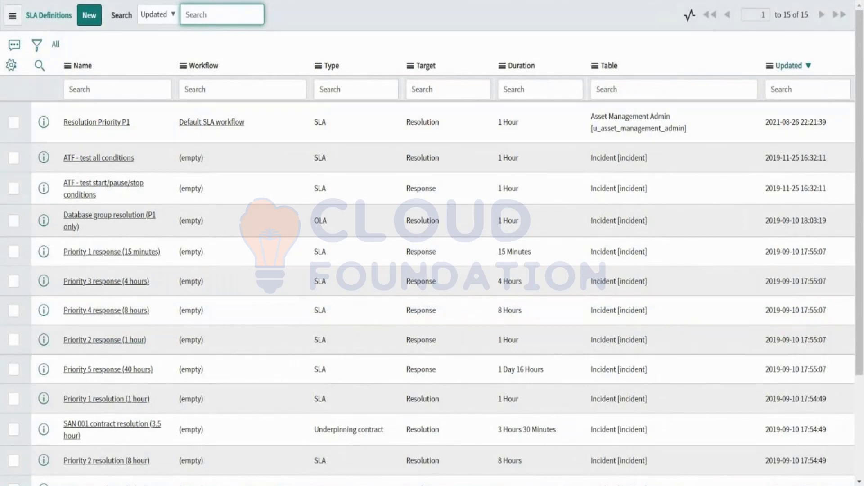
key("ctrl+w")
key("ctrl+w")
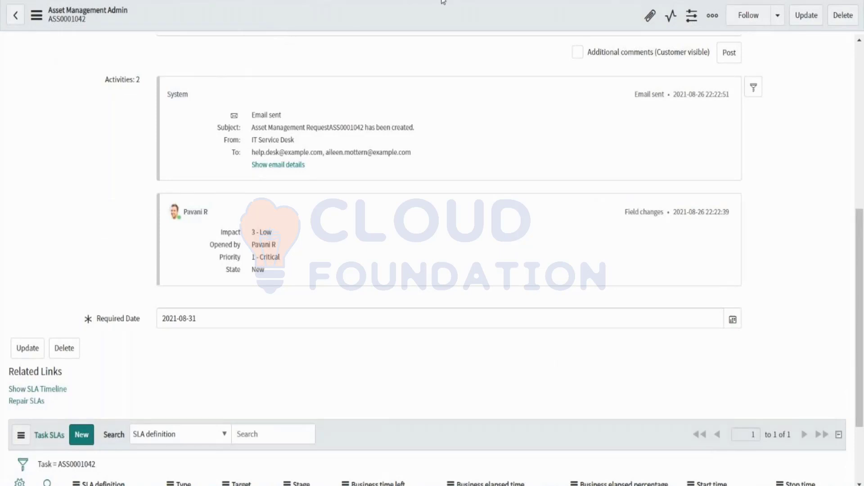
key("ctrl+w")
key("Return")
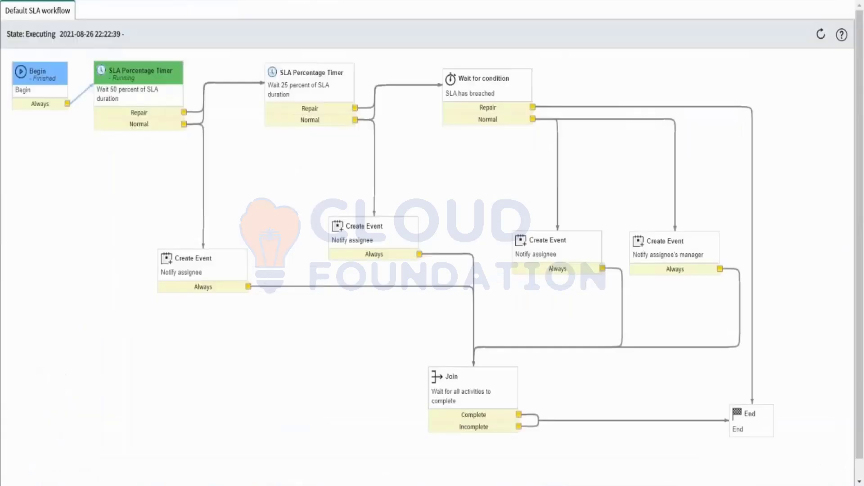
key("ctrl+w")
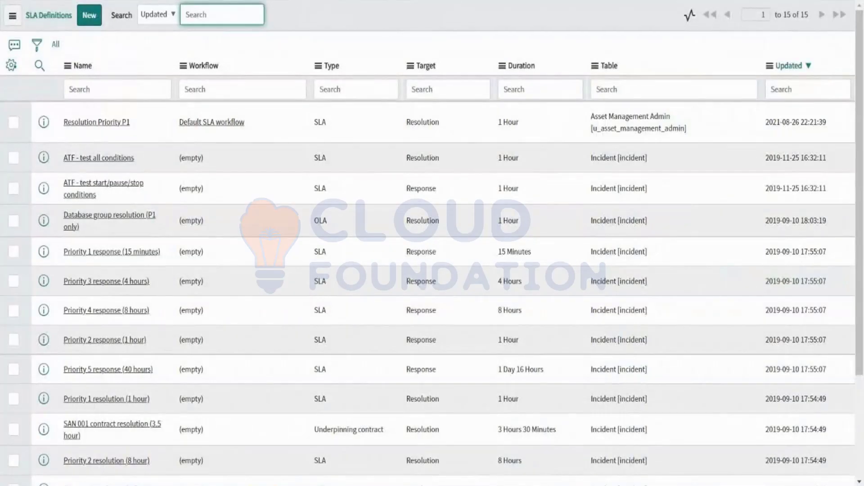
Return to the Service Management home page and select the "SLA de" text in the navigator filter.
type("w")
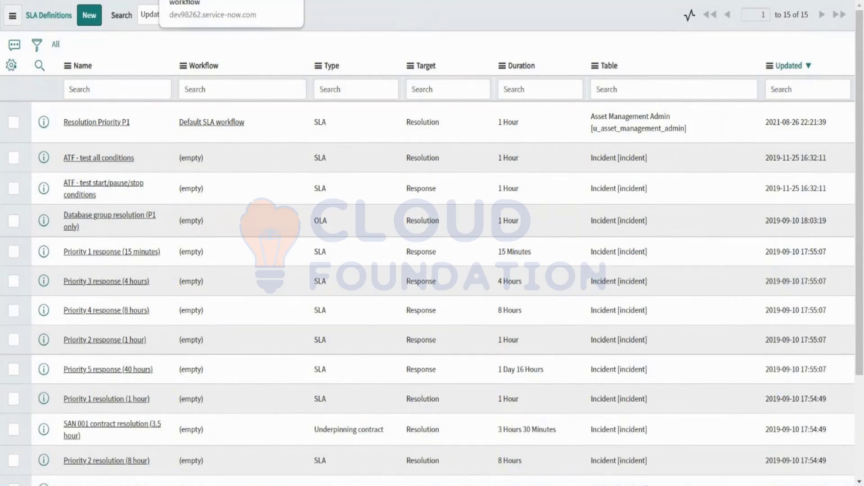
key("Escape")
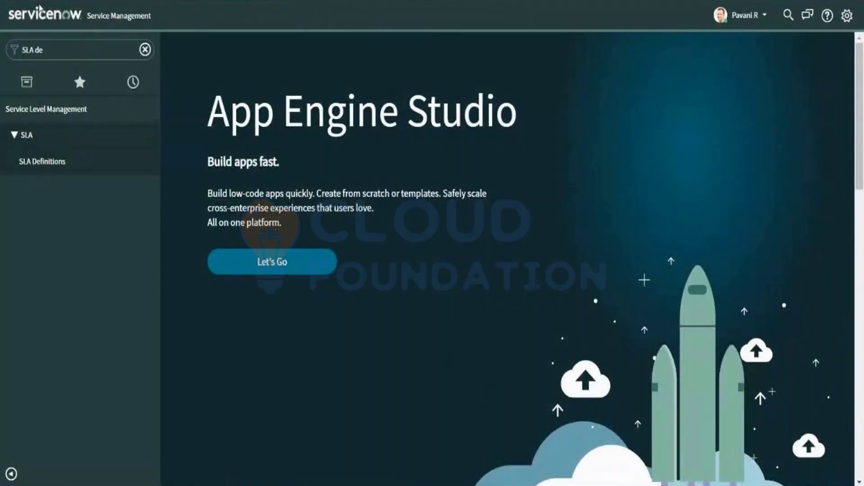
left_click(49, 46)
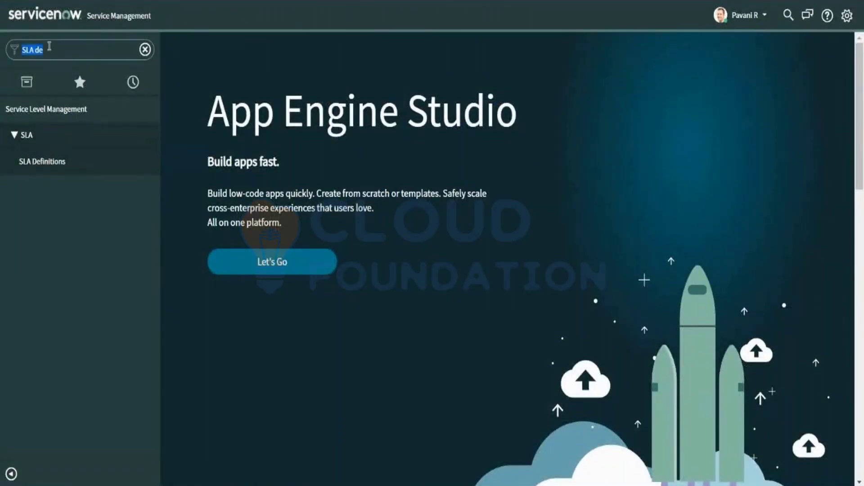